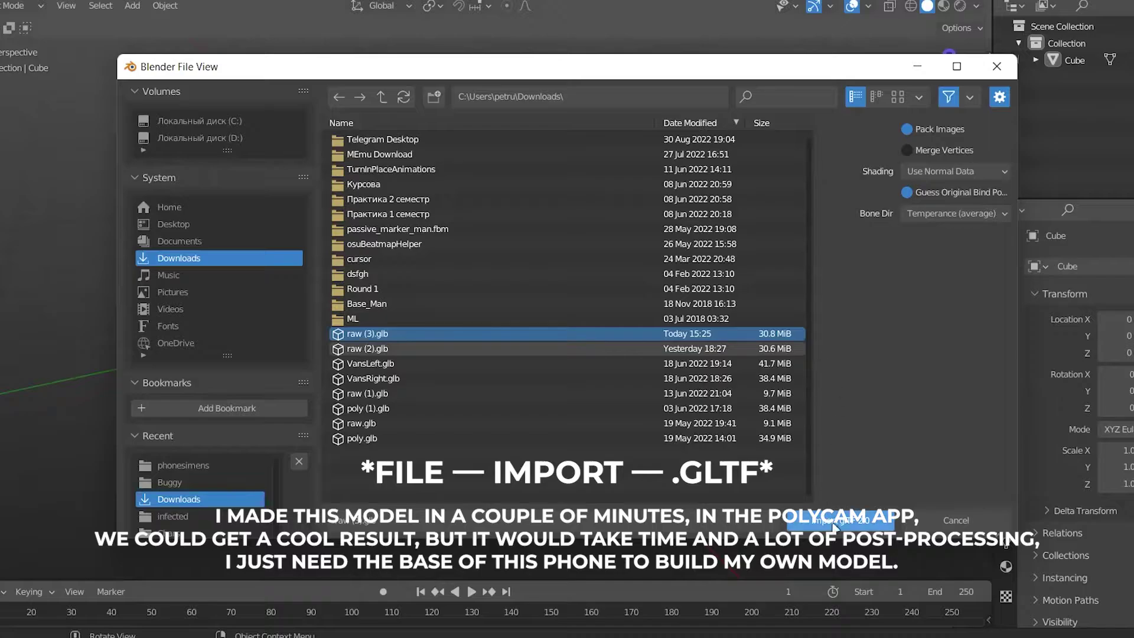
- Import the Polycam scan raw (3).glb from Downloads as Mesh_0 via glTF 2.0
left_click(855, 520)
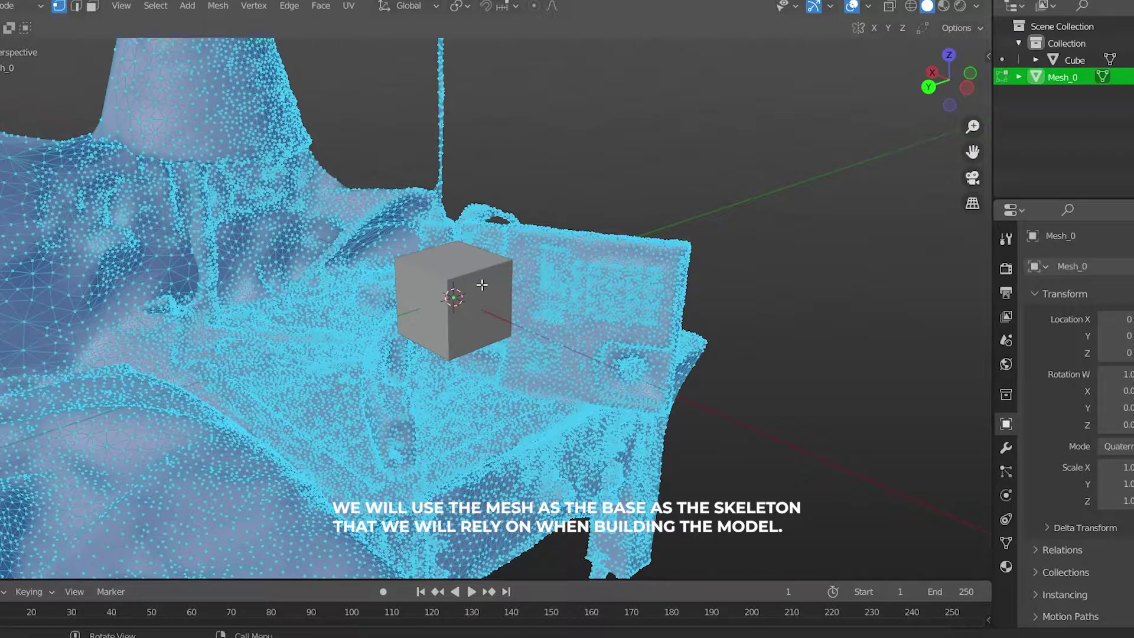
- Merge the scan's duplicate vertices by distance and select the stray scan geometry
right_click(634, 196)
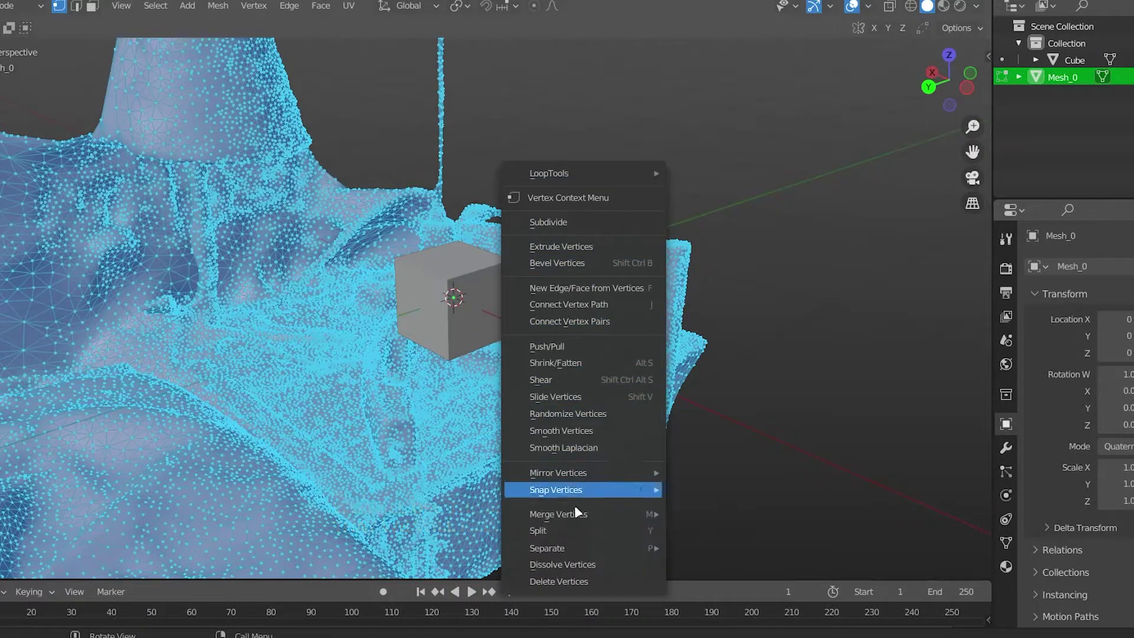
mouse_move(559, 514)
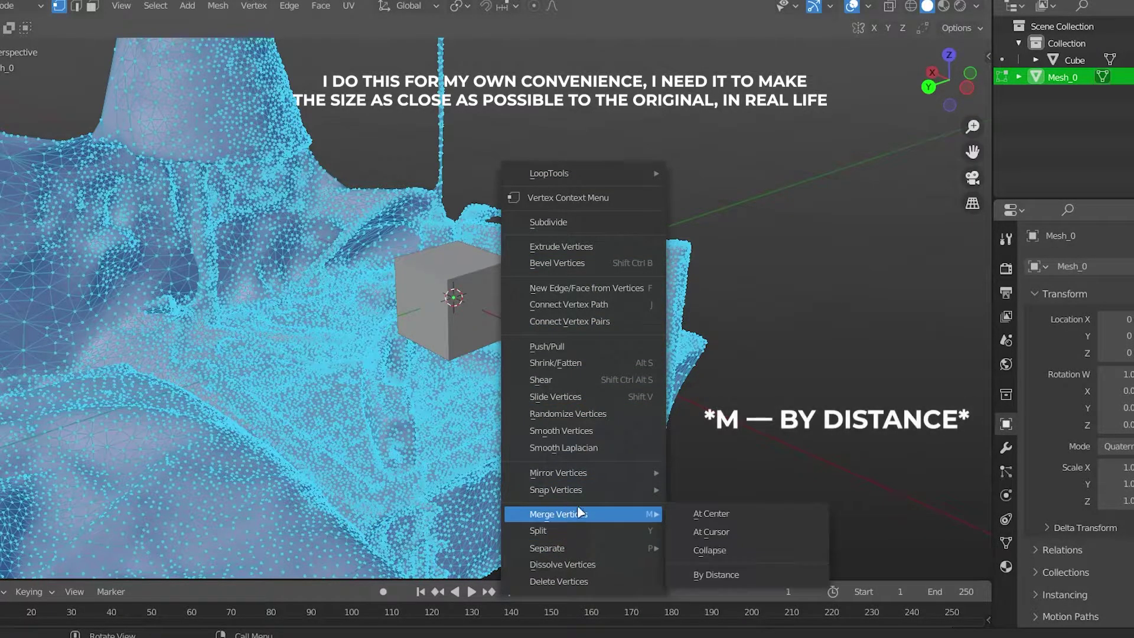
left_click(712, 573)
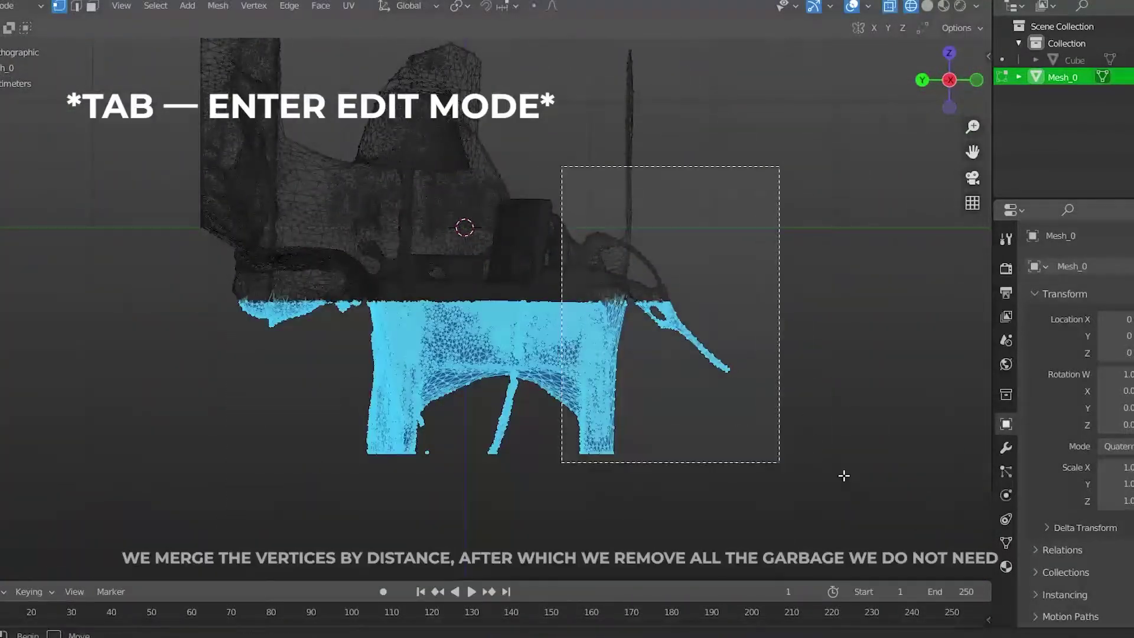
left_click_drag(844, 475, 779, 462)
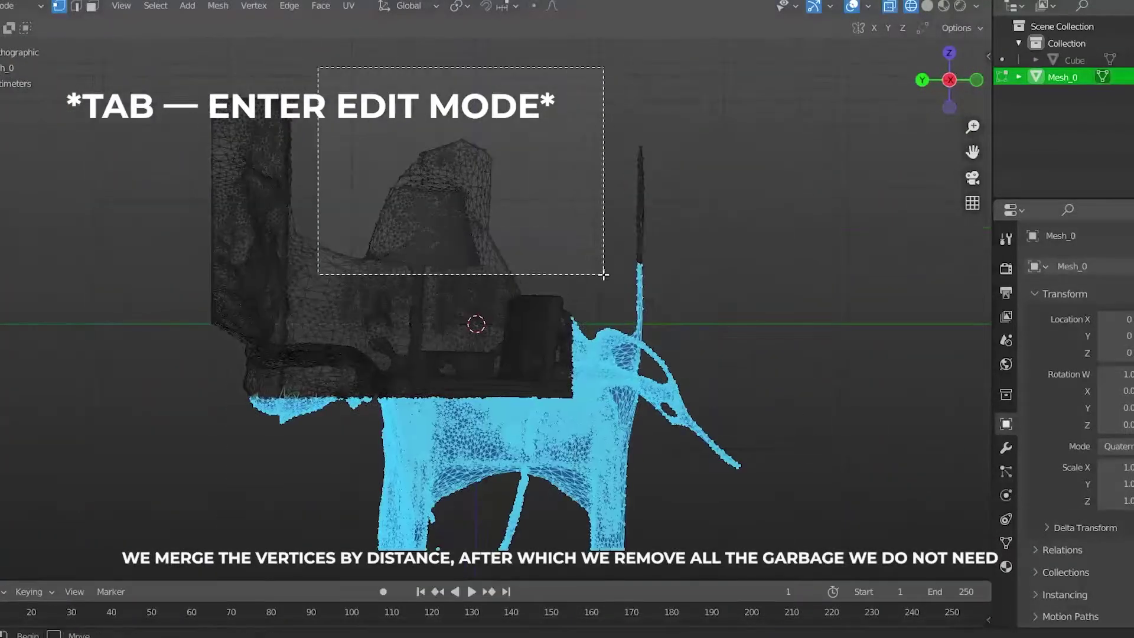
left_click_drag(317, 60, 602, 271)
left_click_drag(177, 185, 228, 253)
middle_click_drag(228, 253, 547, 245)
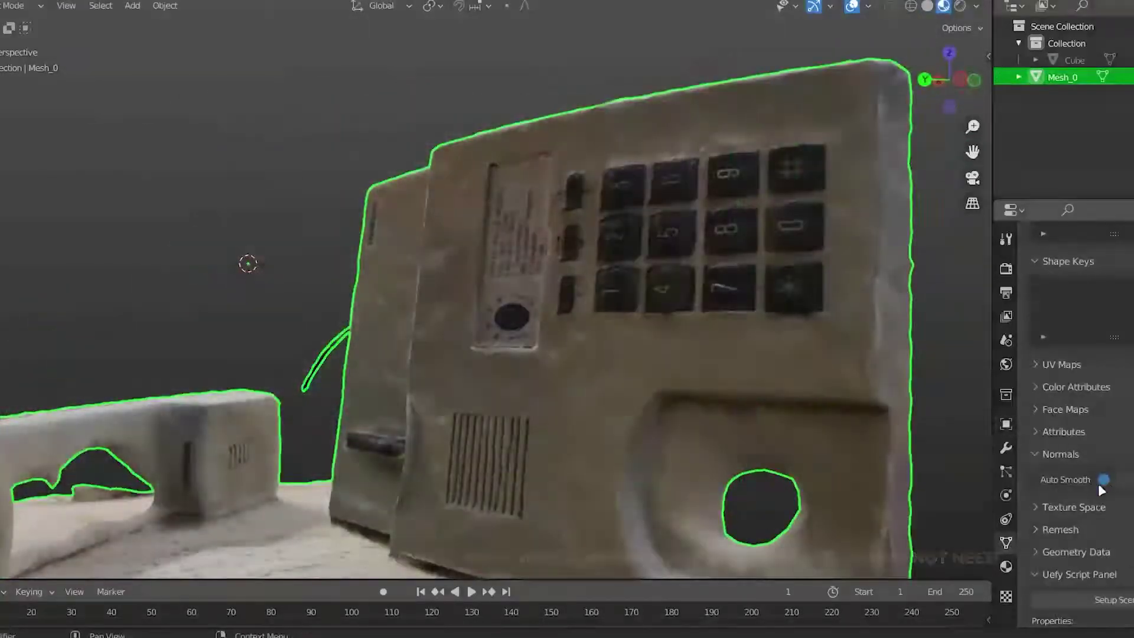
- Apply smooth shading to the scan mesh
right_click(496, 331)
left_click(507, 329)
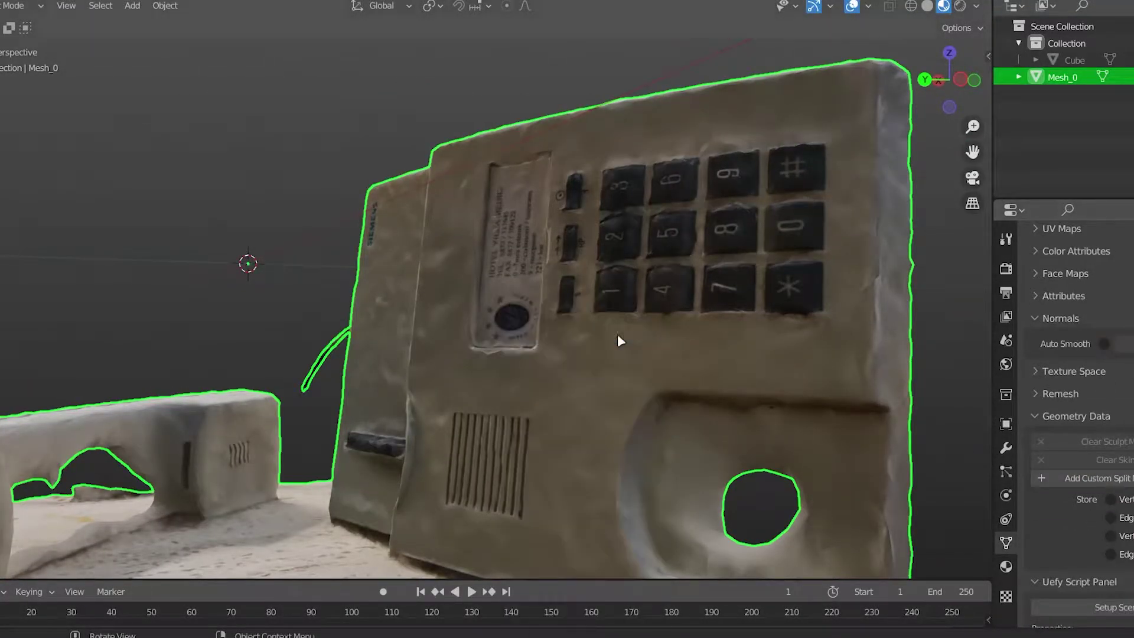
scroll(619, 341, "up", 5)
scroll(1039, 409, "up", 5)
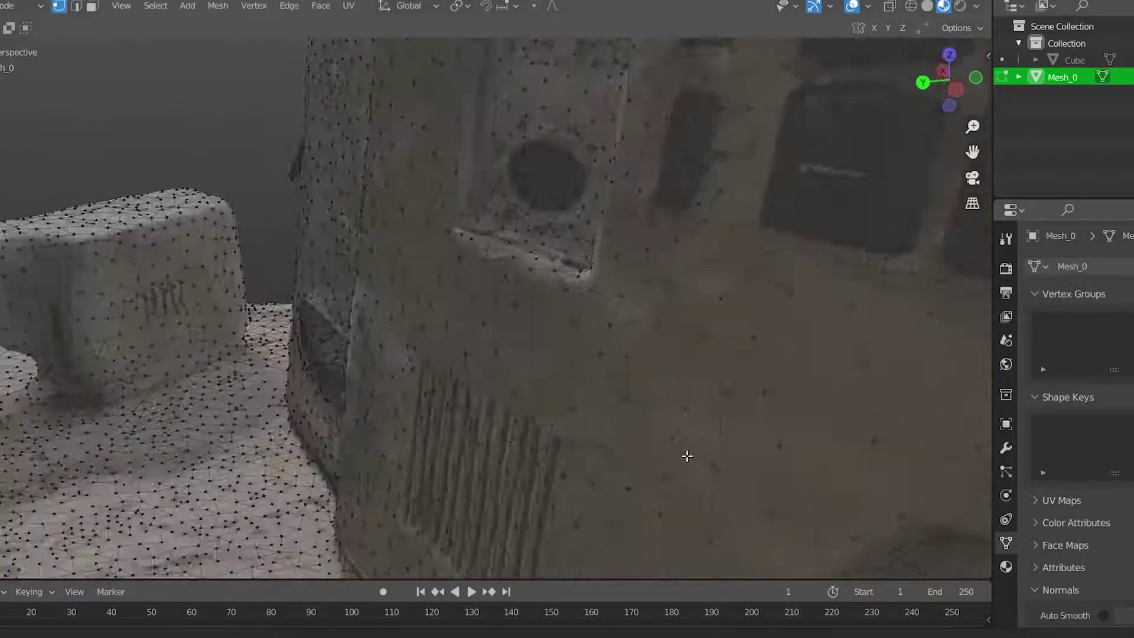
scroll(666, 367, "down", 8)
- Rotate the scan 90 degrees around X so the phone stands upright
key("r")
key("x")
key("KP_1")
key("shift+z")
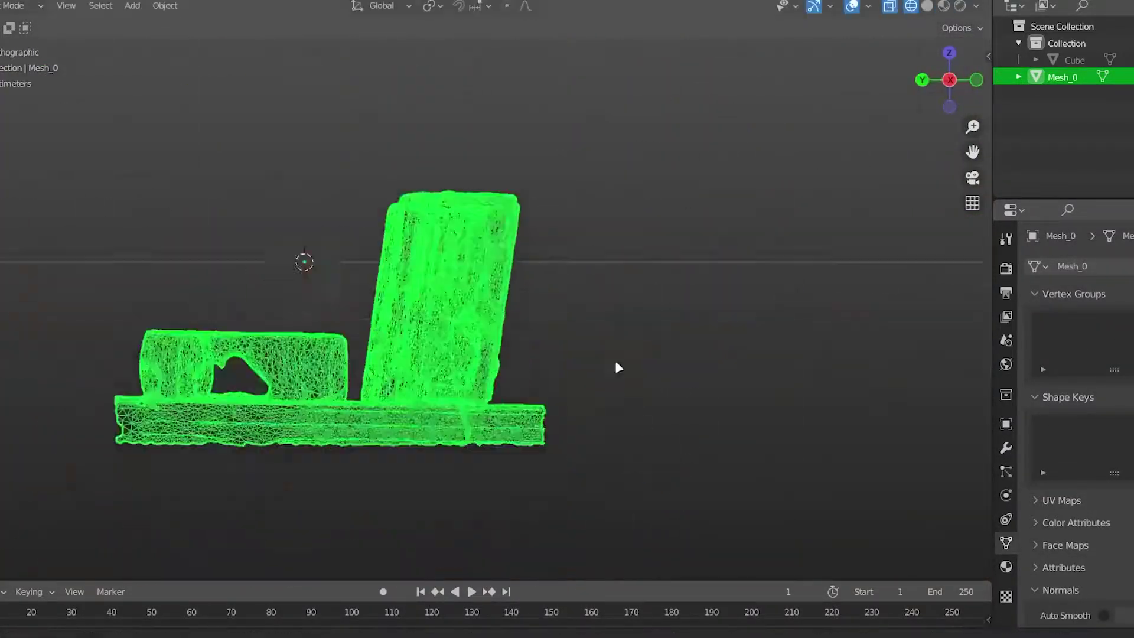
left_click(560, 410)
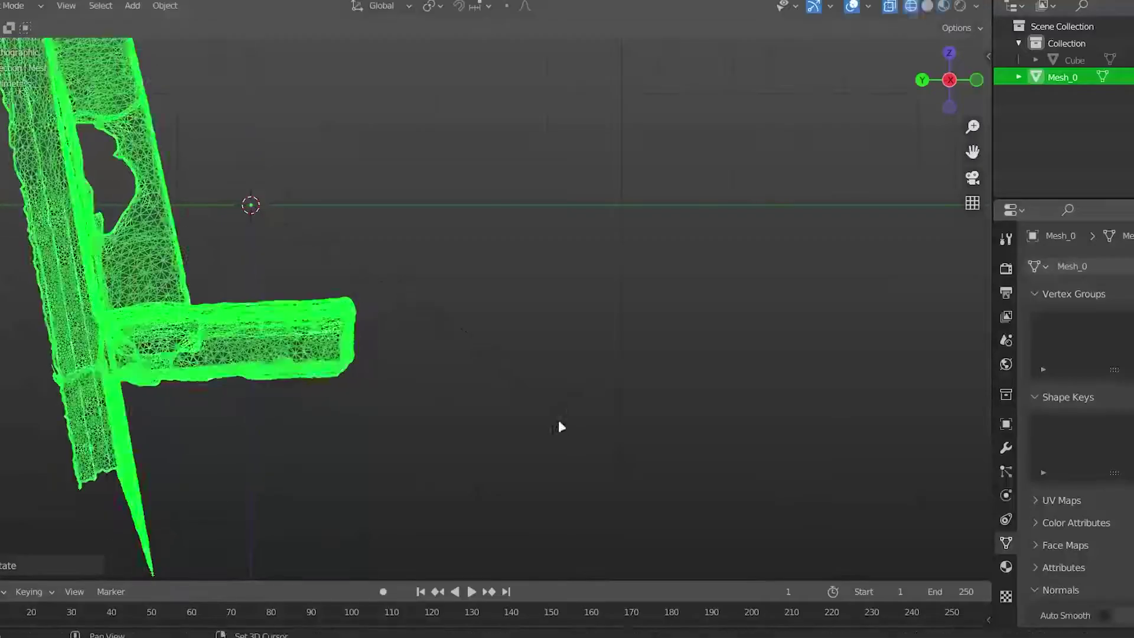
key("shift+z")
key("r")
key("x")
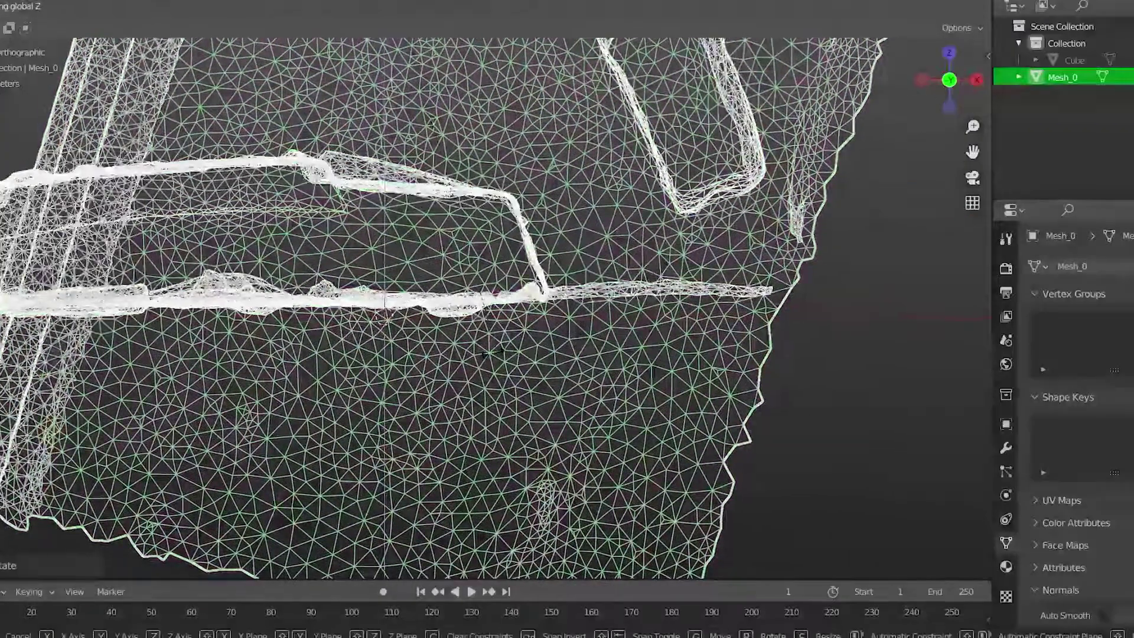
left_click(706, 294)
- Delete the surrounding table and wall debris, leaving only the phone and handset
key("Tab")
left_click_drag(242, 526, 879, 352)
mouse_move(696, 460)
middle_mouse_down()
mouse_move(418, 400)
mouse_move(562, 303)
middle_mouse_up()
key("c")
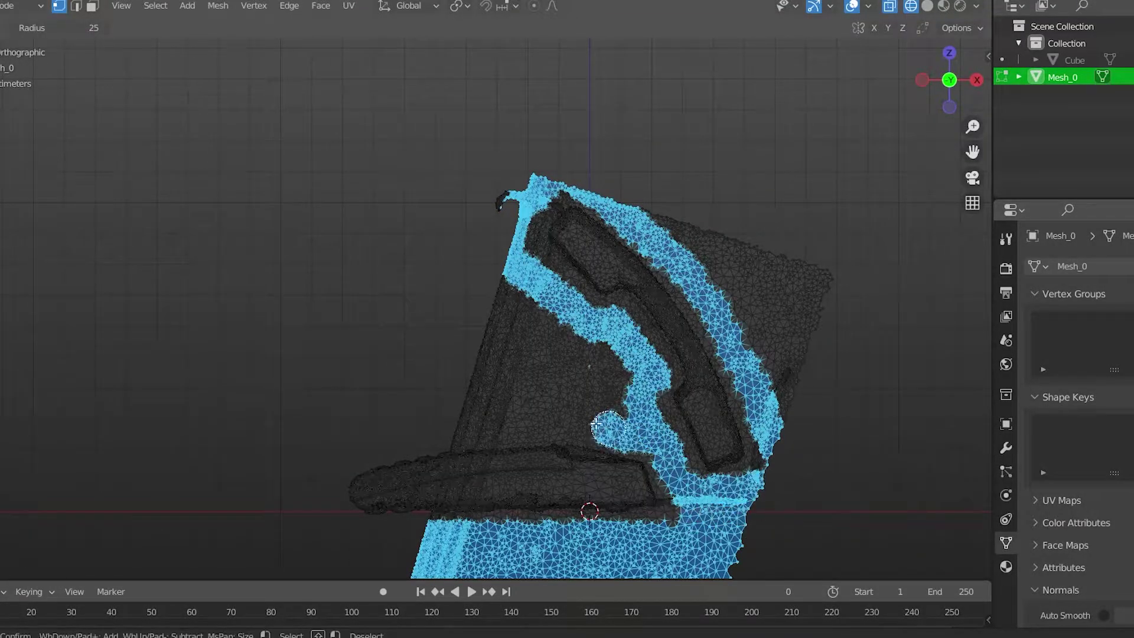
key("Escape")
key("h")
key("shift+h")
key("z")
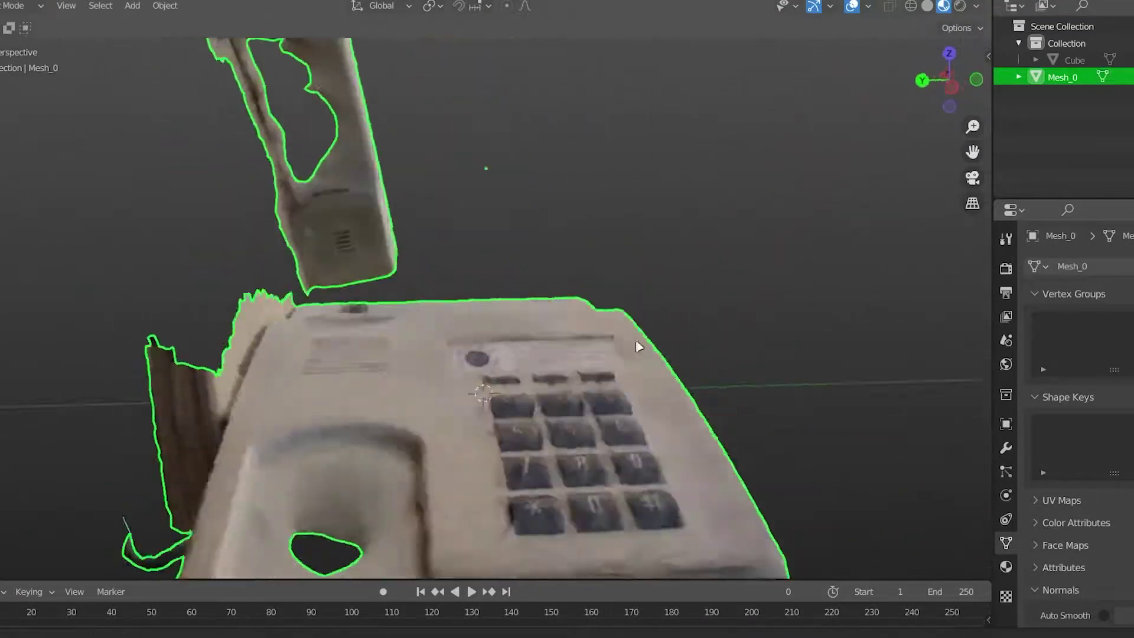
mouse_move(587, 337)
middle_mouse_down()
mouse_move(518, 317)
mouse_move(585, 390)
mouse_move(846, 251)
middle_mouse_up()
key("Tab")
- Scale the default cube to cover the phone's base, viewed from the side in X-ray
left_click(846, 251)
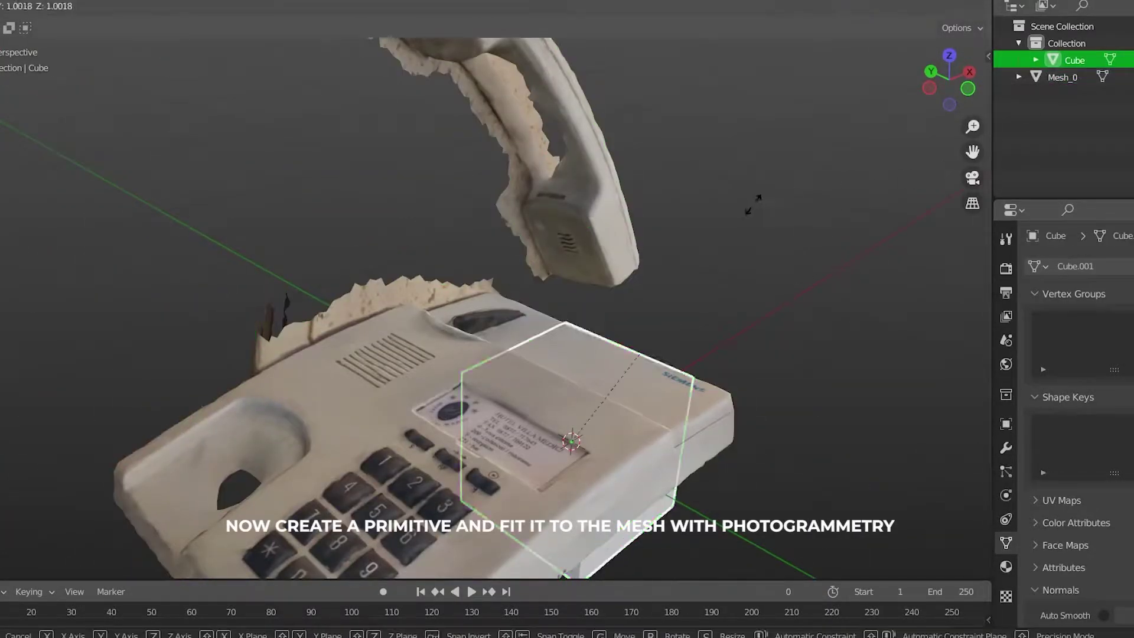
left_click(846, 186)
middle_click_drag(846, 186, 736, 204)
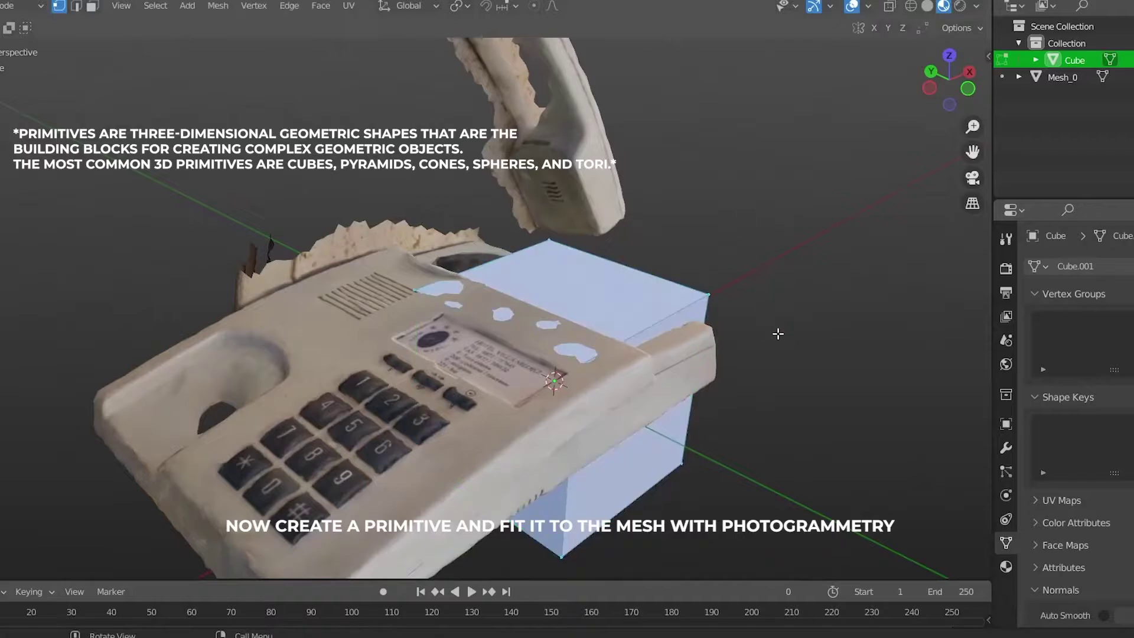
key("KP_3")
key("shift+z")
key("KP_7")
key("KP_3")
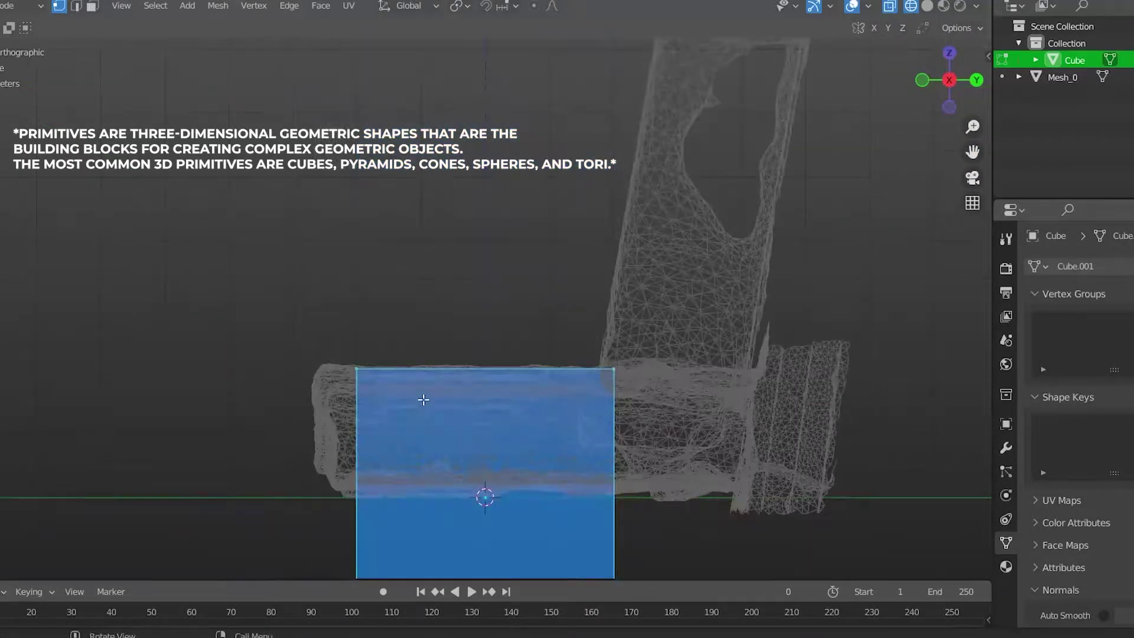
middle_click_drag(697, 527, 721, 412, "shift")
- Delete the cube's unneeded faces and position the remaining face over the base
left_click(721, 413)
left_click(612, 285)
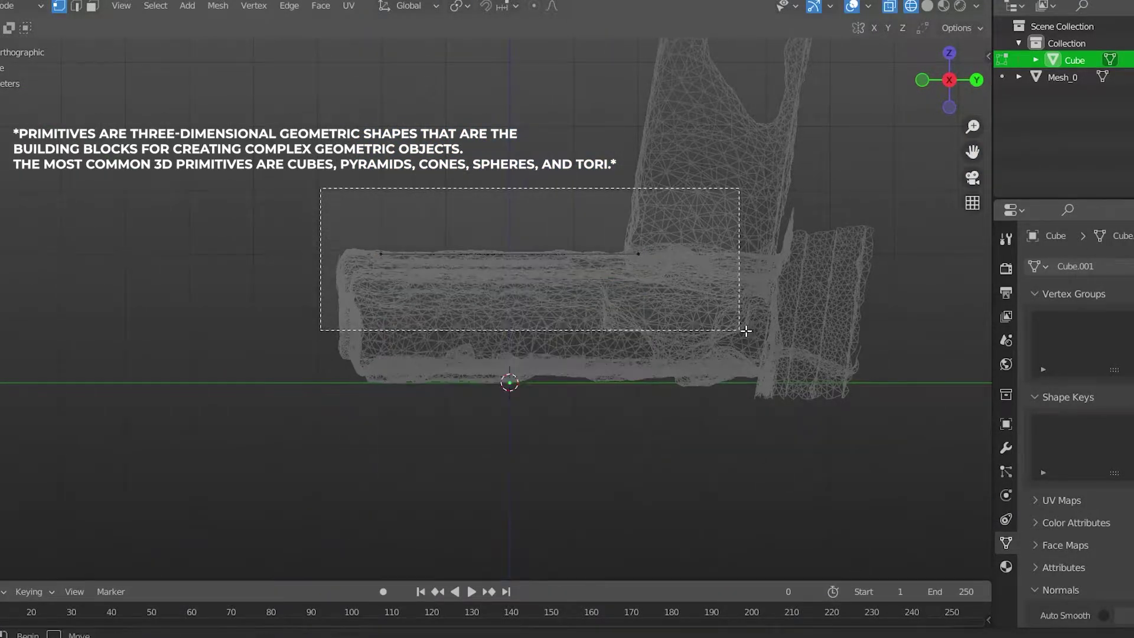
key("shift+z")
key("KP_7")
scroll(737, 315, "up", 8)
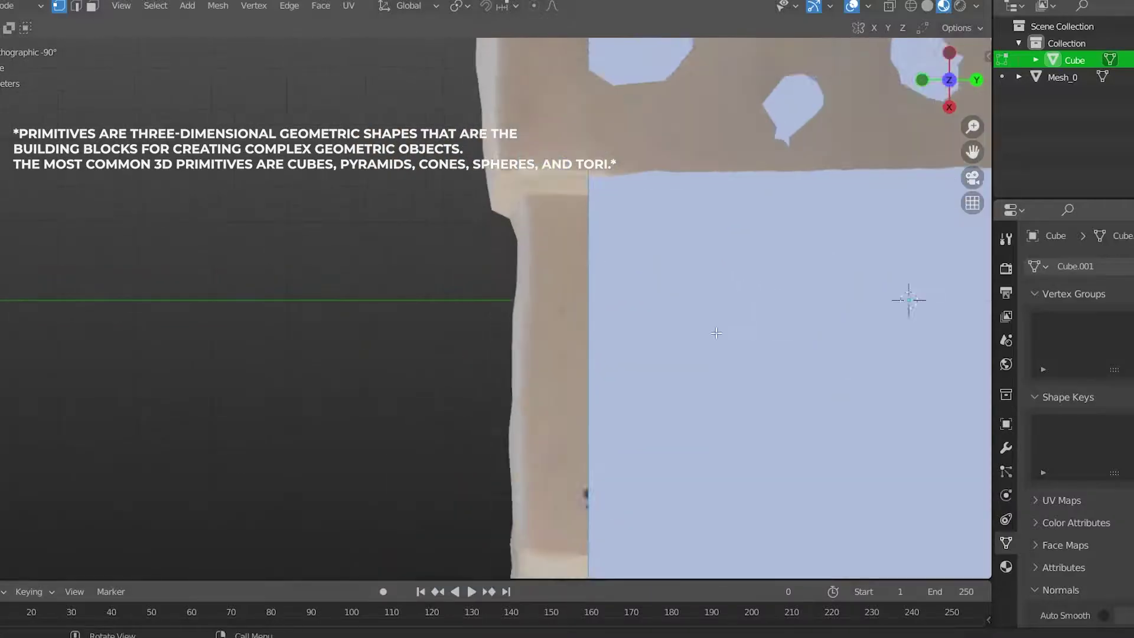
scroll(760, 234, "down", 3, "shift")
left_click(659, 412)
scroll(650, 425, "down", 4)
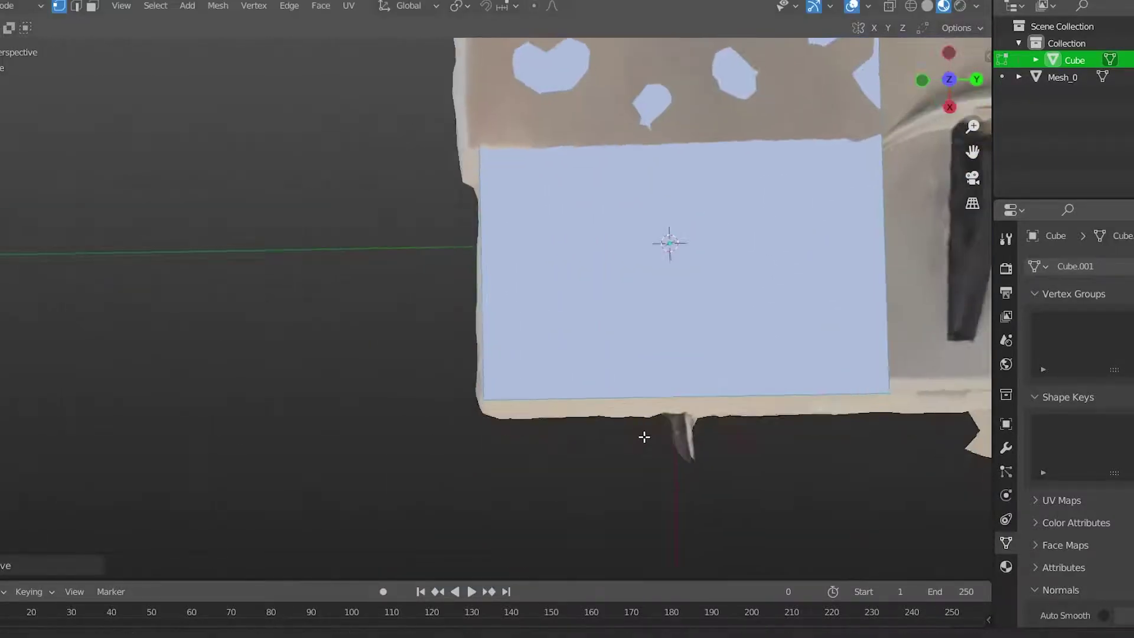
- Move the base face vertically along Z to match the phone's base height
mouse_move(644, 436)
middle_mouse_down()
mouse_move(752, 309)
mouse_move(810, 263)
mouse_move(633, 278)
middle_mouse_up()
key("KP_1")
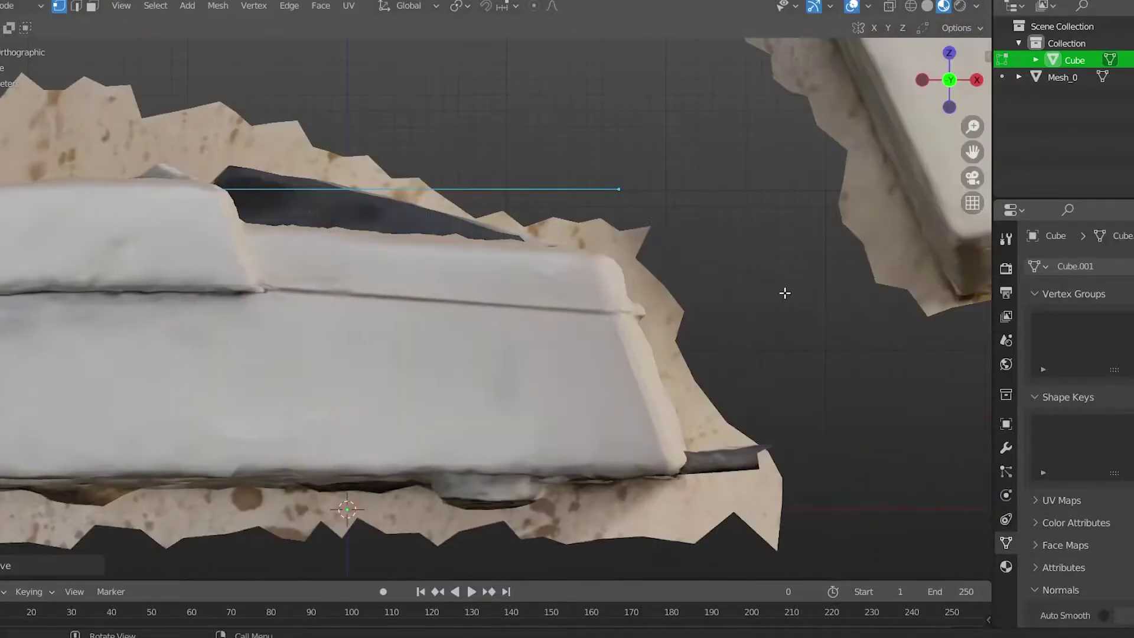
left_click(744, 353)
key("alt+z")
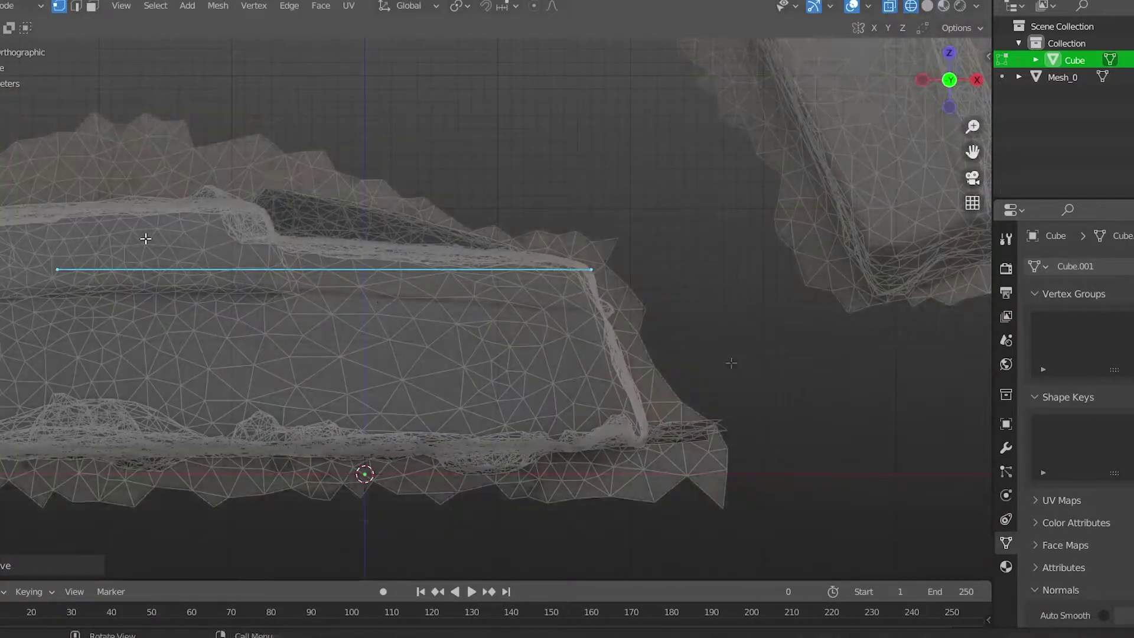
key("KP_7")
scroll(606, 353, "down", 3)
key("alt+z")
key("alt+z")
scroll(679, 372, "up", 5)
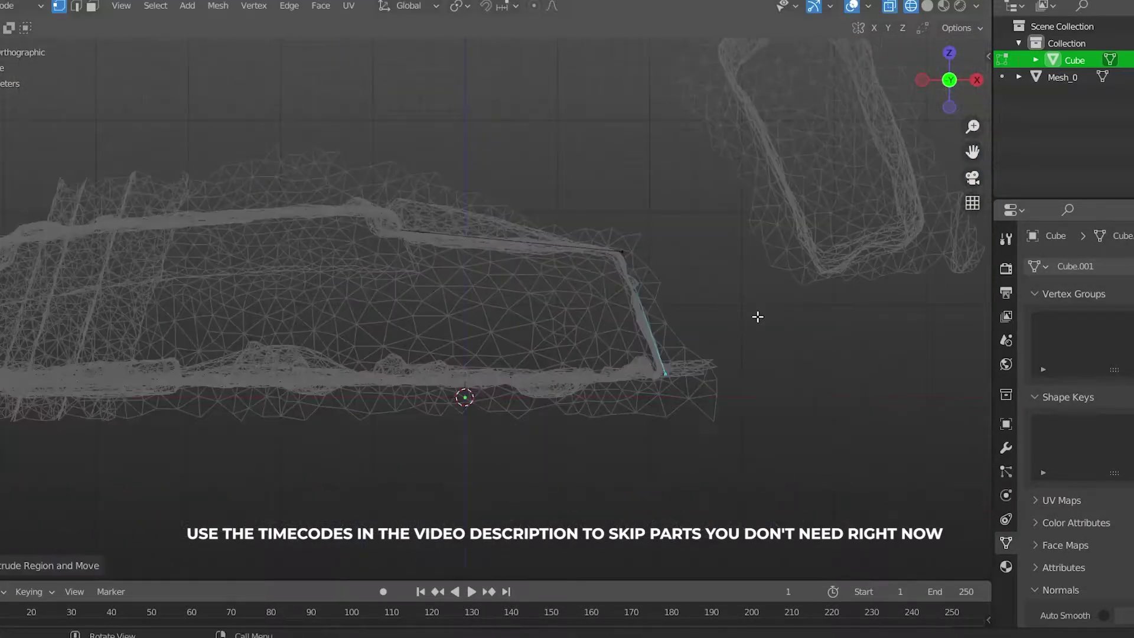
- Extrude edges along the phone body's side profile over the scan
key("alt+z")
key("KP_1")
key("alt+z")
key("g")
left_click(340, 356)
key("alt+z")
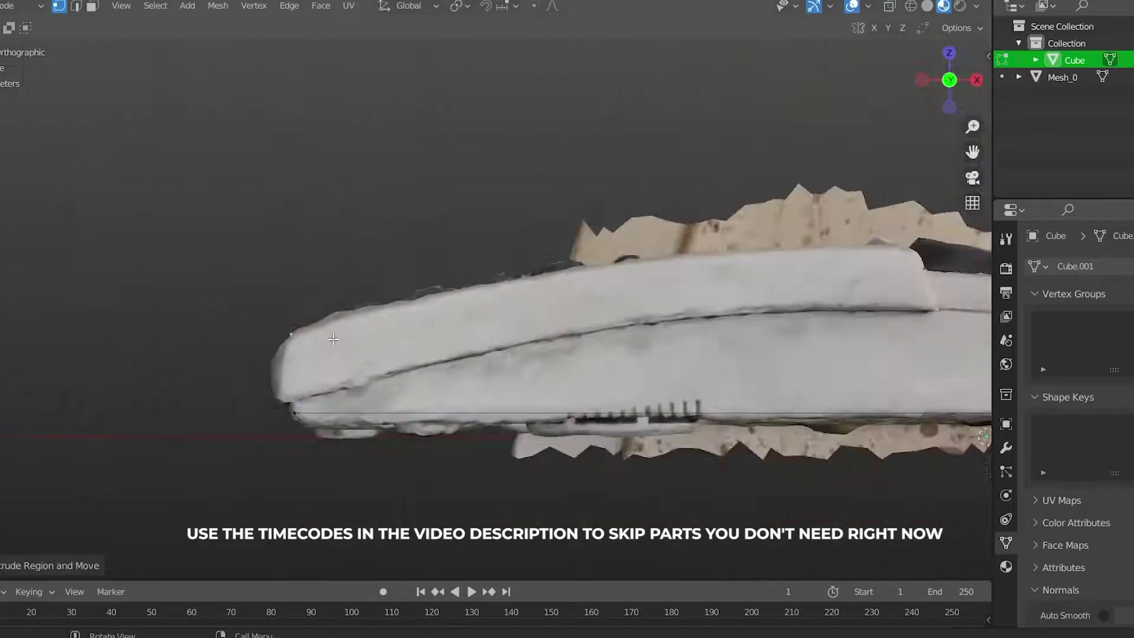
middle_click_drag(413, 366, 559, 374)
key("KP_3")
key("alt+z")
key("alt+z")
key("KP_1")
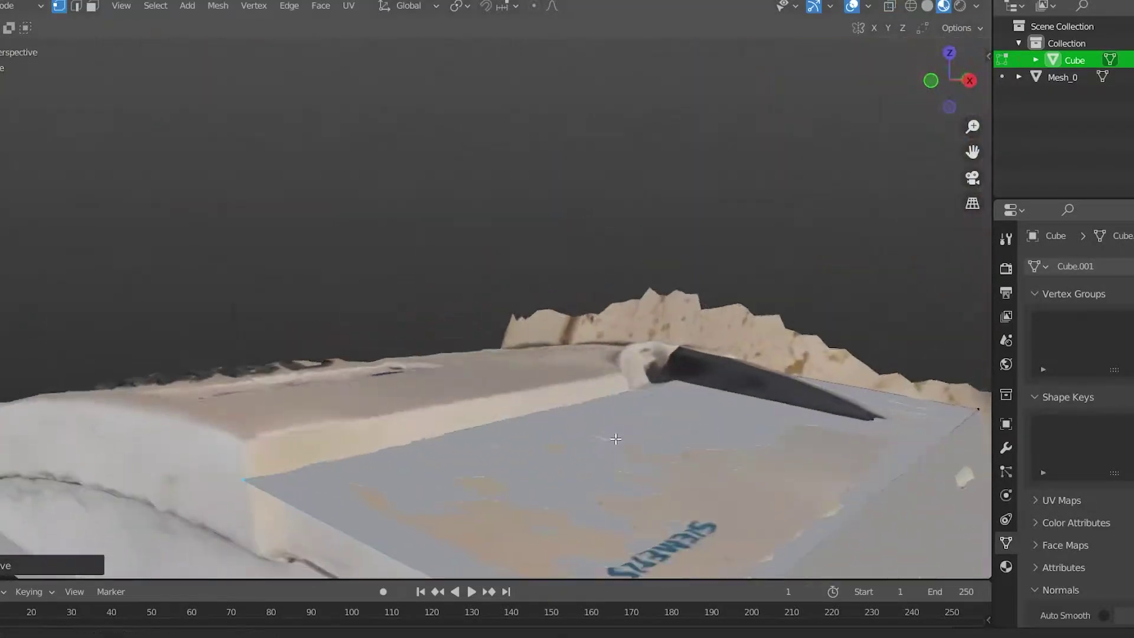
key("alt+z")
key("g")
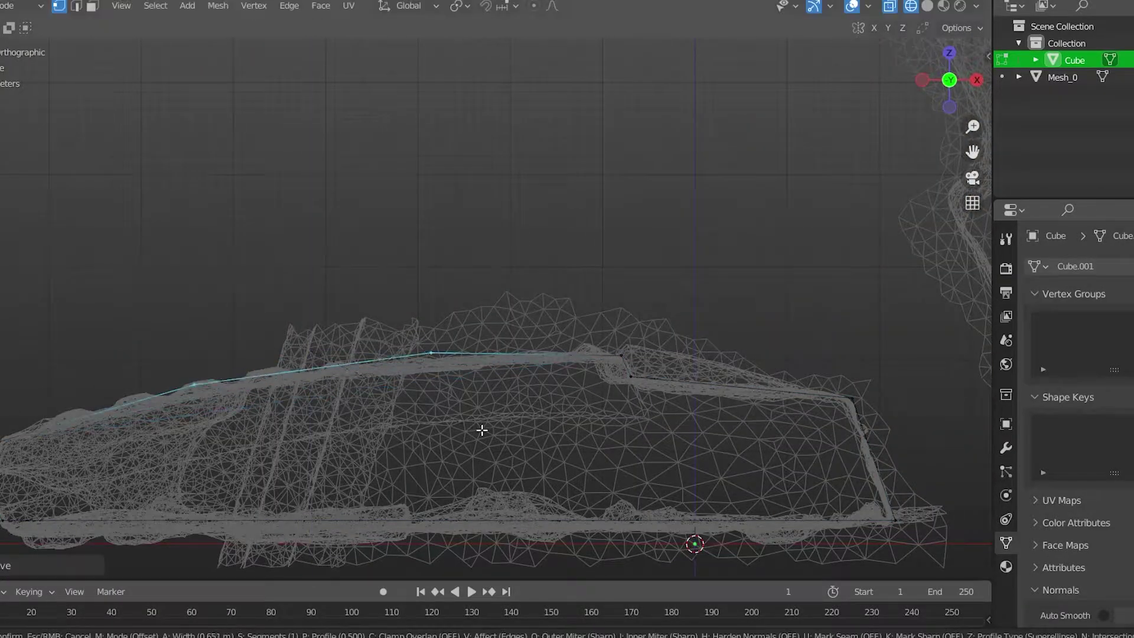
- Confirm the extruded edge and turn on cavity shading to inspect the body shape
left_click(592, 439)
key("Tab")
key("alt+z")
middle_click_drag(476, 324, 494, 286)
left_click(976, 6)
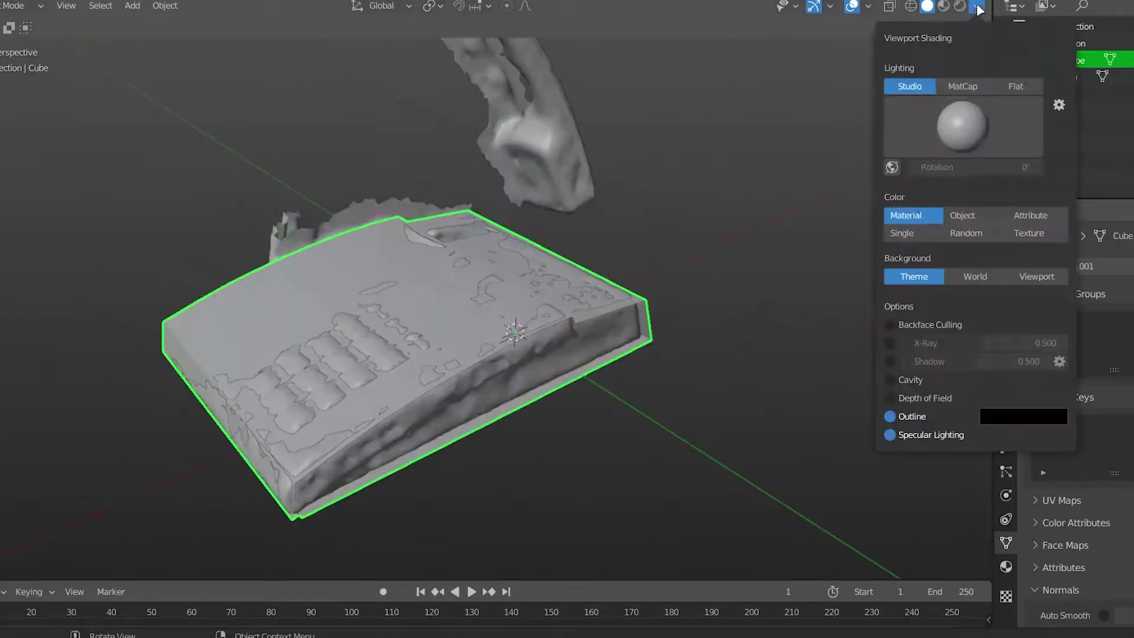
left_click(889, 380)
middle_click_drag(709, 378, 480, 268)
- Select the cube's left column of faces in front X-ray view
key("Tab")
key("KP_1")
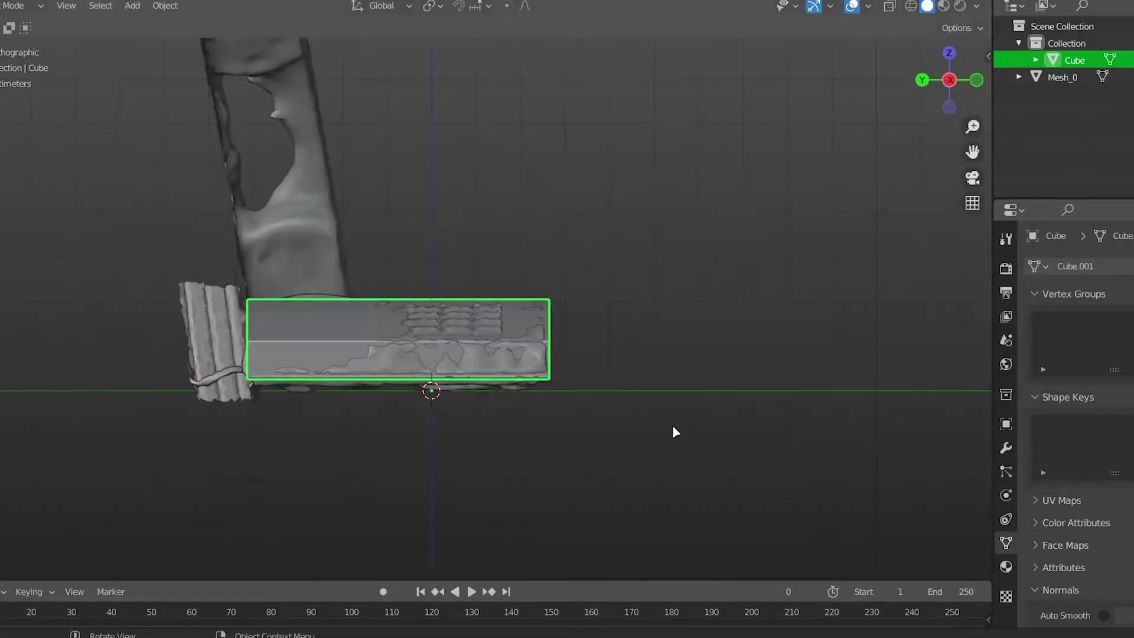
key("alt+z")
scroll(570, 438, "up", 4)
scroll(570, 437, "down", 5)
left_click_drag(190, 189, 363, 533)
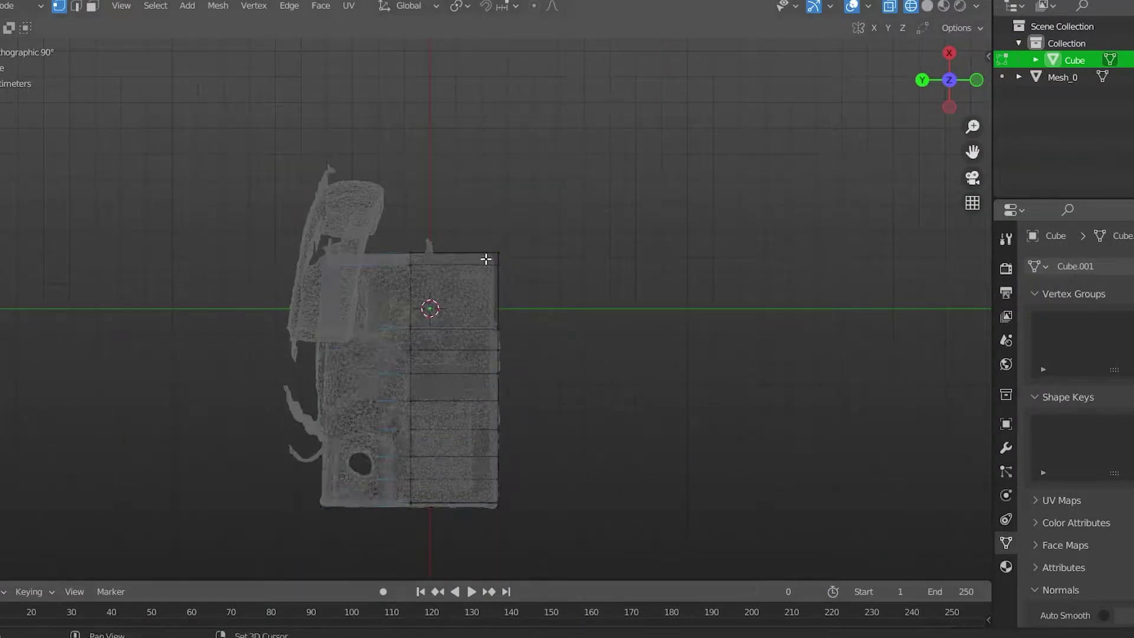
- Add a Mirror modifier to the retopology cube
key("Tab")
key("alt+z")
left_click(1006, 447)
left_click(1055, 266)
left_click(916, 554)
left_click(1006, 543)
middle_click_drag(768, 355, 653, 303)
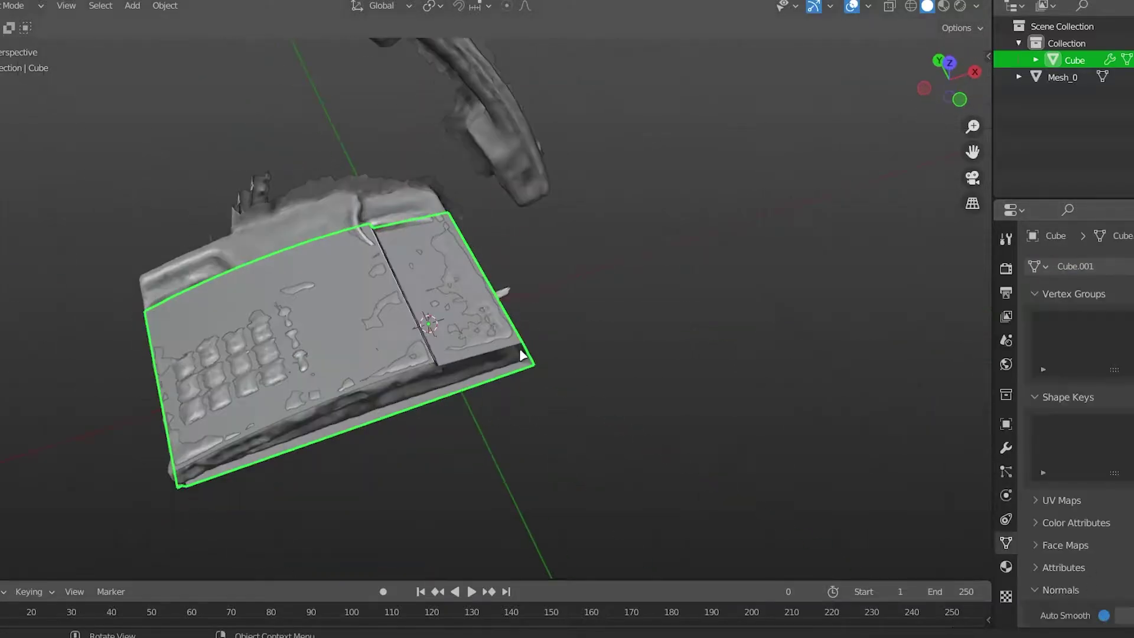
- Extrude a vertex in front X-ray view to follow the scan outline
key("Tab")
key("KP_1")
key("alt+z")
scroll(585, 372, "up", 4)
mouse_move(724, 77)
middle_mouse_down()
mouse_move(387, 372)
mouse_move(306, 412)
mouse_move(420, 404)
mouse_move(476, 429)
middle_mouse_up()
key("2")
key("alt+z")
key("KP_1")
key("alt+z")
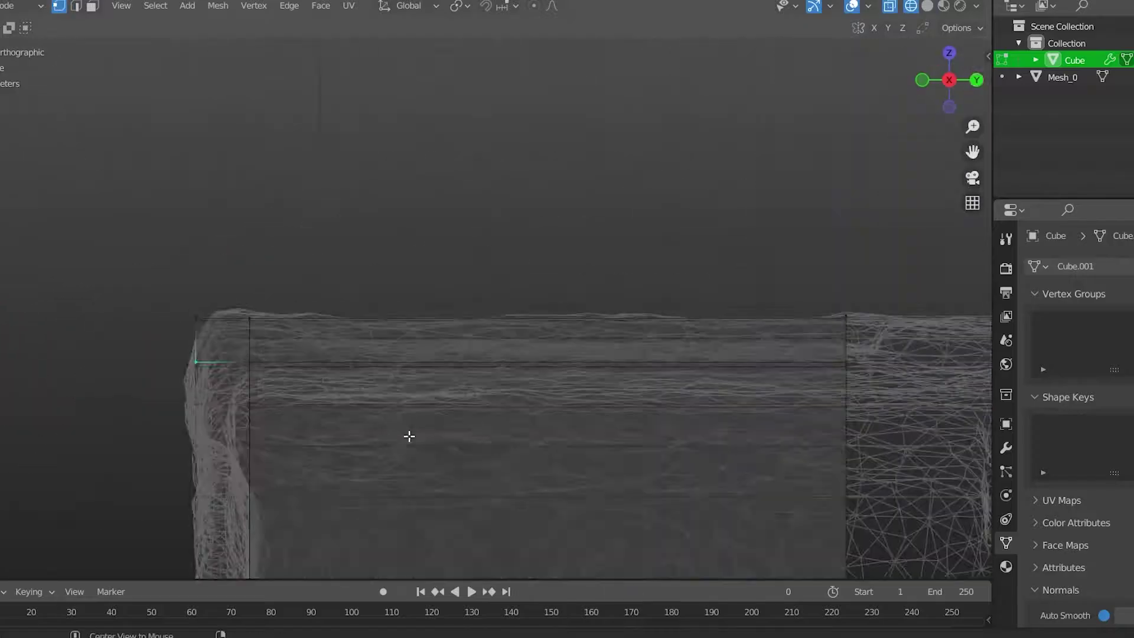
scroll(408, 435, "up", 3)
key("e")
middle_click_drag(238, 438, 383, 404, "shift")
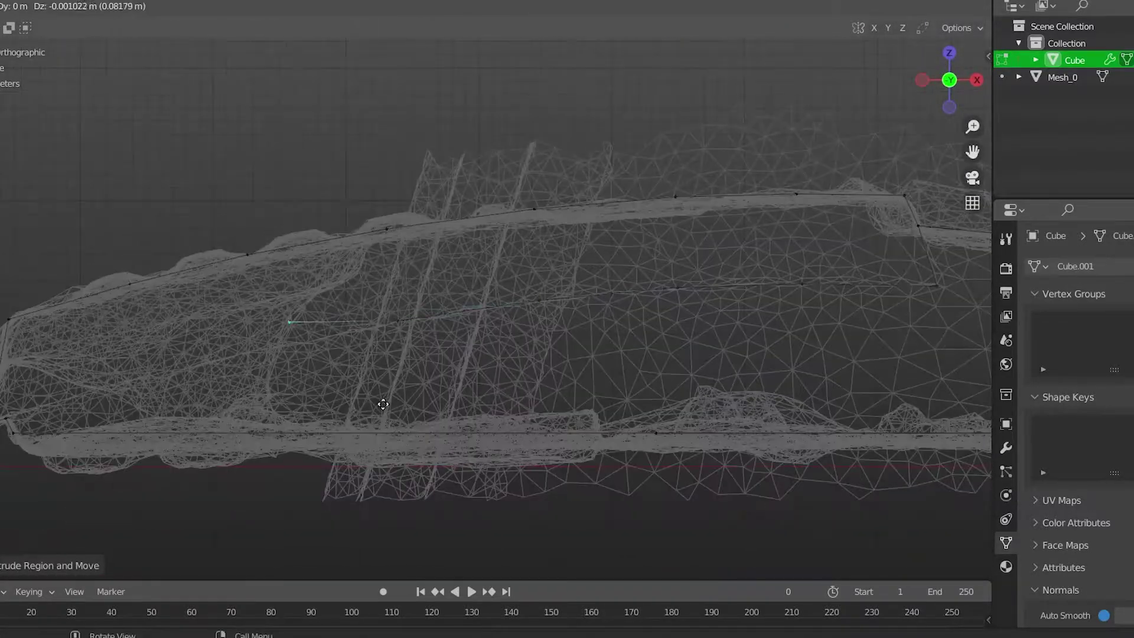
- Select and delete an unwanted face of the body geometry
middle_click_drag(209, 443, 658, 356)
key("alt+z")
key("3")
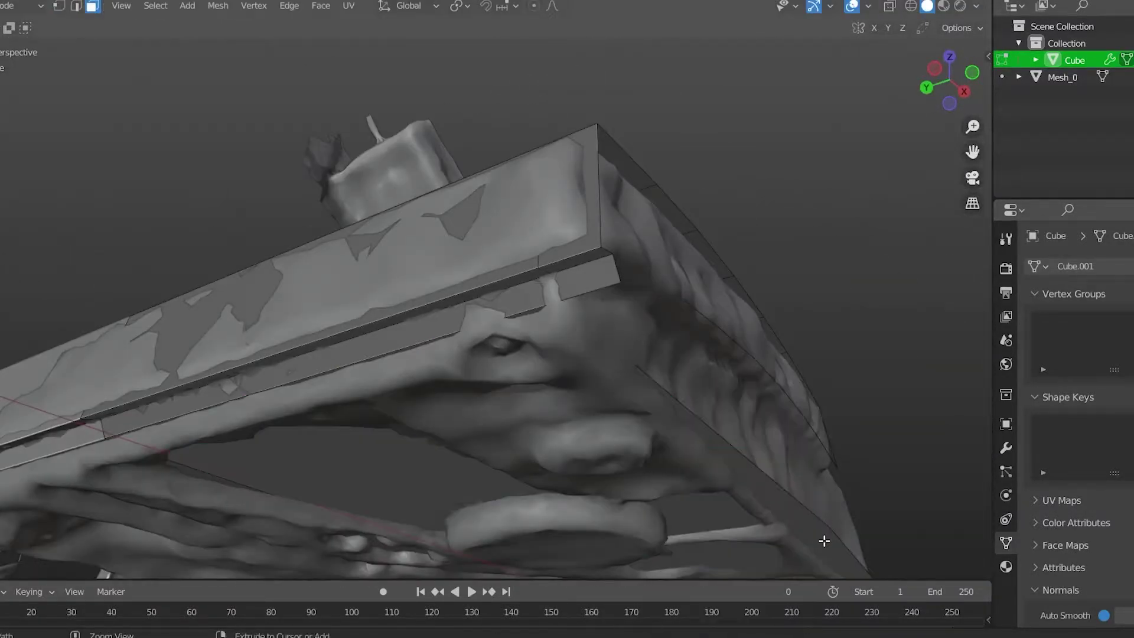
left_click(824, 541)
mouse_move(824, 541)
middle_mouse_down()
mouse_move(588, 195)
mouse_move(646, 365)
mouse_move(717, 405)
mouse_move(735, 380)
mouse_move(502, 252)
middle_mouse_up()
key("alt+z")
key("2")
left_click(609, 383)
key("alt+z")
key("1")
- Extrude the selected vertices with snapping on to hug the scan
mouse_move(552, 302)
middle_mouse_down()
mouse_move(488, 385)
mouse_move(545, 213)
middle_mouse_up()
key("alt+z")
key("shift+Tab")
key("e")
mouse_move(519, 175)
middle_mouse_down()
mouse_move(663, 294)
mouse_move(656, 325)
middle_mouse_up()
left_click(668, 371)
key("alt+z")
mouse_move(669, 371)
middle_mouse_down()
mouse_move(826, 384)
mouse_move(590, 291)
mouse_move(531, 283)
mouse_move(590, 255)
mouse_move(441, 299)
middle_mouse_up()
- Inspect the cube's mesh edge against the scan in see-through view
key("Tab")
key("Tab")
key("alt+z")
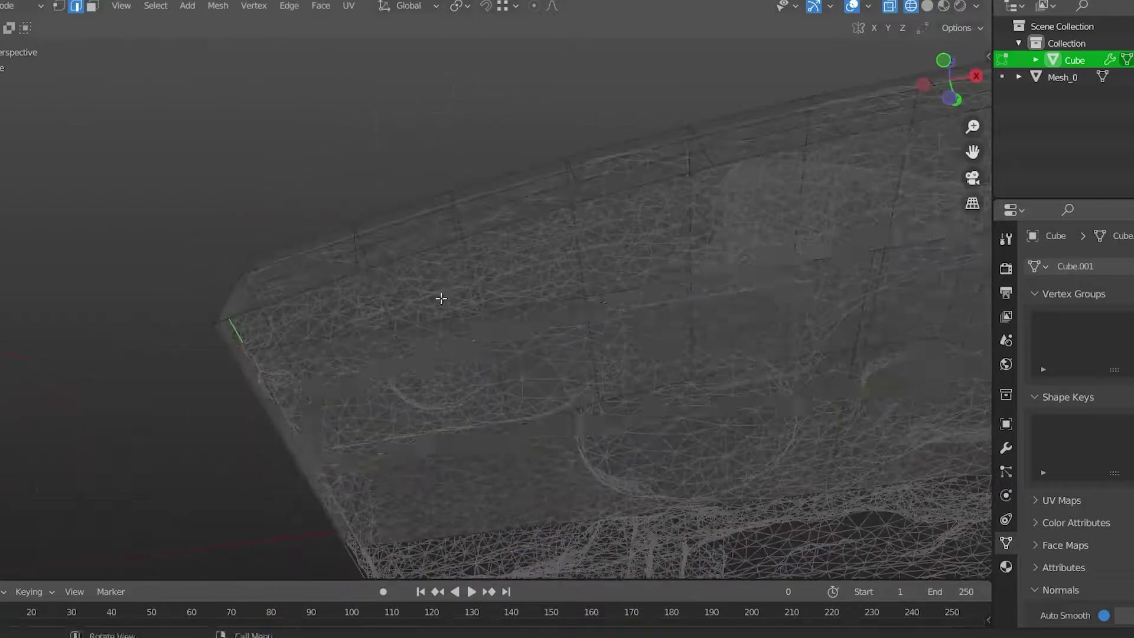
middle_click_drag(713, 168, 639, 336)
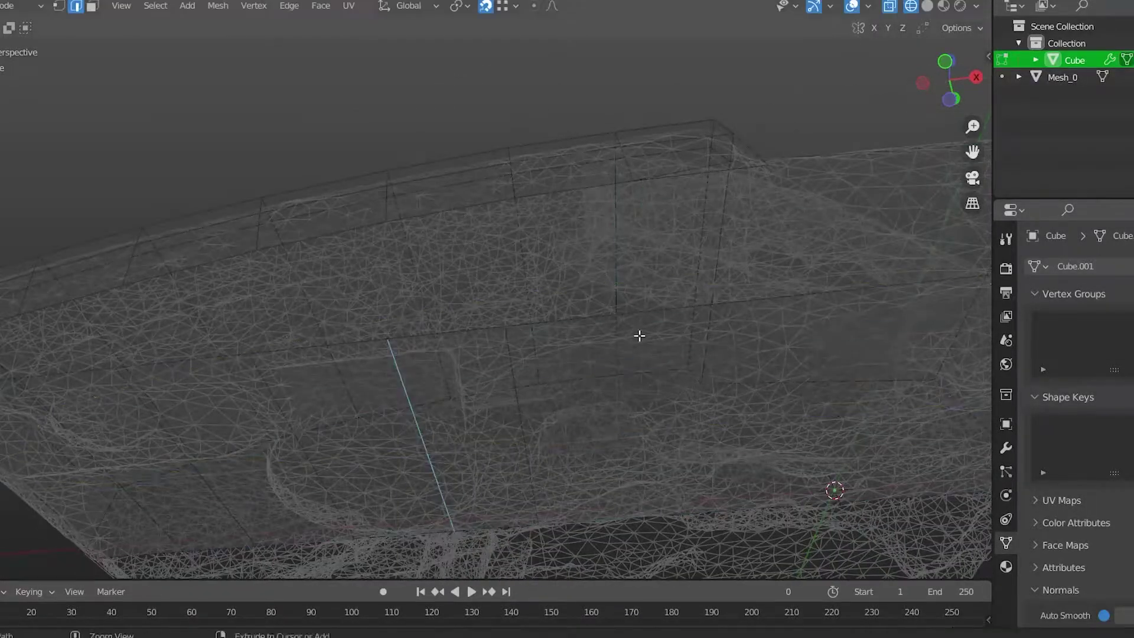
key("shift+z")
mouse_move(793, 298)
middle_mouse_down()
mouse_move(557, 464)
mouse_move(339, 299)
mouse_move(762, 377)
middle_mouse_up()
key("shift+z")
- Move the selected vertices along Y to match the scan's side profile
key("shift+z")
key("shift+z")
key("shift+z")
mouse_move(534, 400)
middle_mouse_down()
mouse_move(620, 374)
mouse_move(479, 324)
mouse_move(641, 365)
middle_mouse_up()
key("1")
key("shift+z")
key("shift+z")
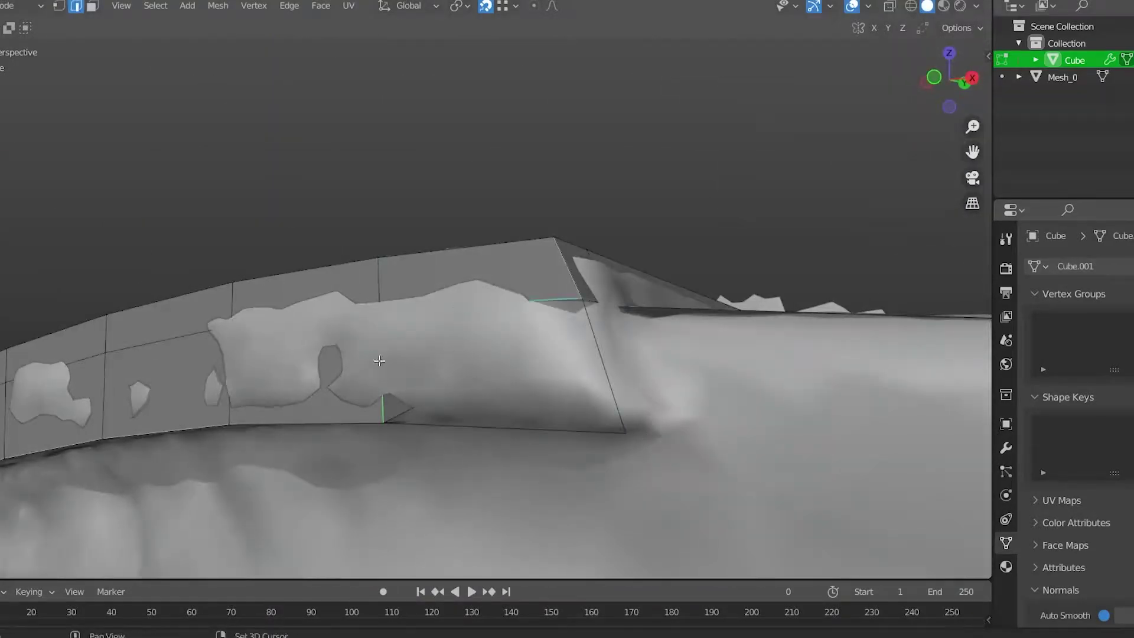
key("shift+z")
mouse_move(379, 360)
middle_mouse_down()
mouse_move(589, 375)
mouse_move(621, 474)
mouse_move(544, 469)
mouse_move(656, 357)
mouse_move(315, 394)
mouse_move(555, 481)
mouse_move(499, 213)
middle_mouse_up()
key("g")
key("shift+y")
left_click(658, 467)
key("shift+z")
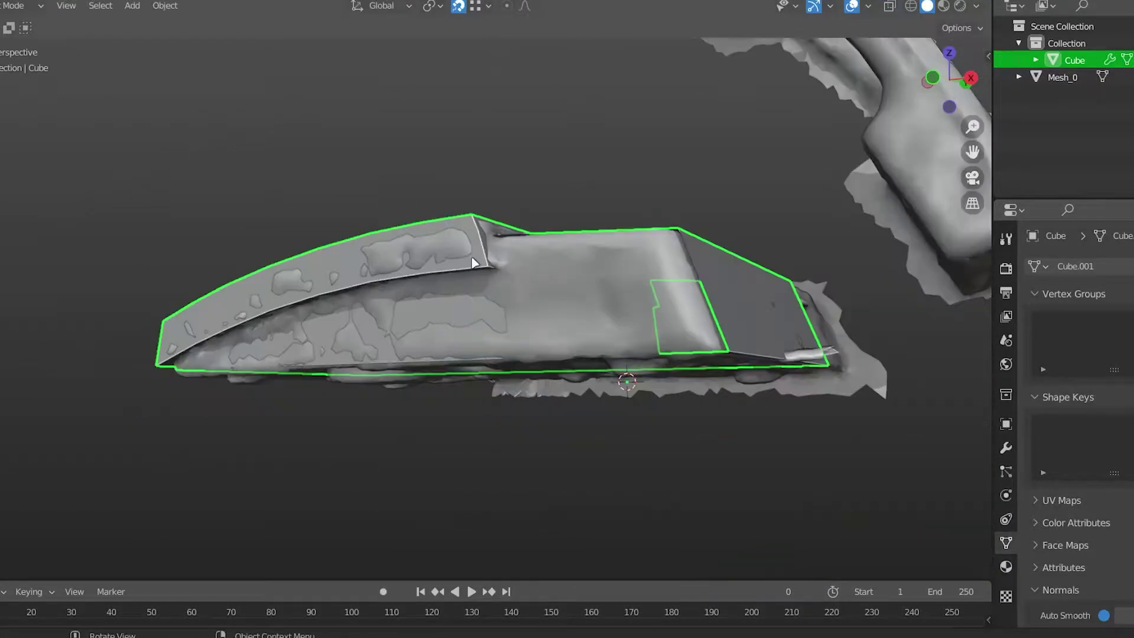
- Check the reshaped cube in local view, then compare it with the phone scan
key("KP_Divide")
scroll(757, 342, "up", 5)
mouse_move(666, 438)
middle_mouse_down()
mouse_move(483, 362)
mouse_move(263, 315)
middle_mouse_up()
key("Tab")
scroll(263, 315, "down", 4)
key("KP_Divide")
middle_click_drag(431, 355, 545, 362)
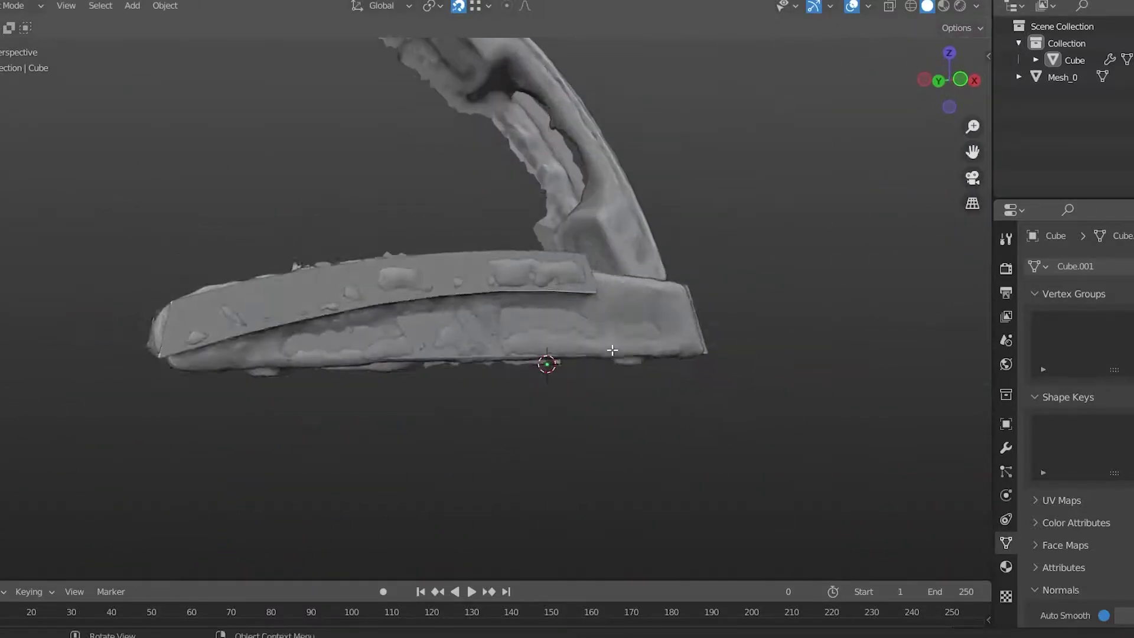
key("Tab")
key("KP_3")
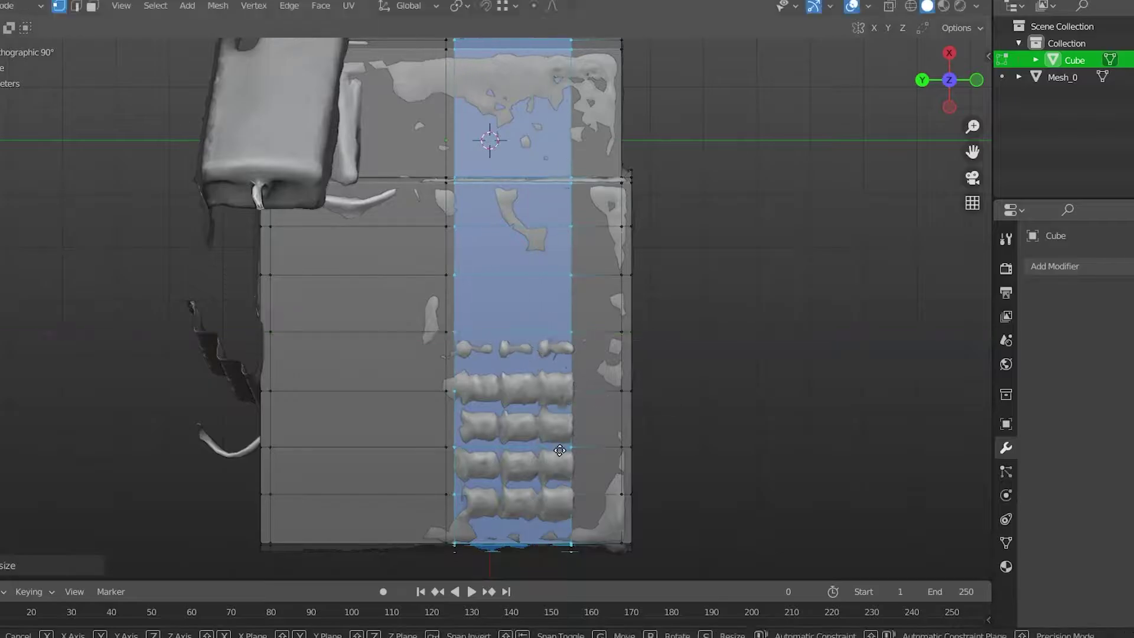
- Inspect the keypad loop cuts in perspective and top view
scroll(650, 458, "up", 3)
scroll(591, 271, "up", 1)
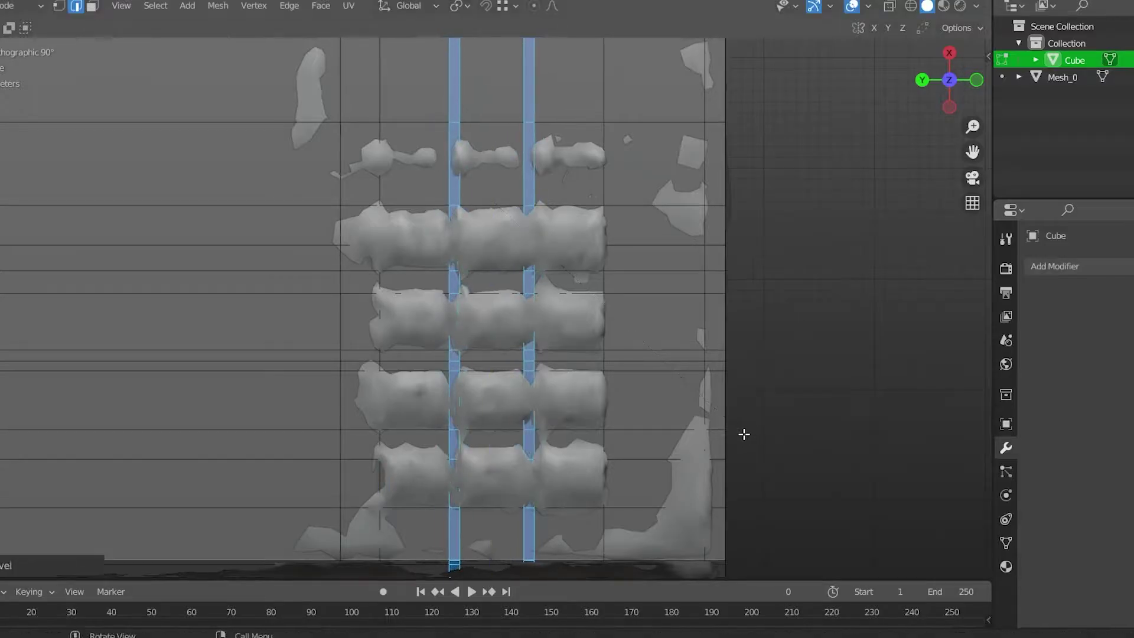
mouse_move(430, 416)
middle_mouse_down()
mouse_move(593, 362)
mouse_move(577, 301)
mouse_move(590, 353)
mouse_move(253, 291)
mouse_move(588, 392)
mouse_move(614, 445)
mouse_move(84, 384)
mouse_move(329, 379)
mouse_move(354, 274)
mouse_move(815, 266)
mouse_move(507, 299)
mouse_move(701, 407)
mouse_move(707, 445)
mouse_move(740, 444)
middle_mouse_up()
key("1")
key("shift+z")
key("2")
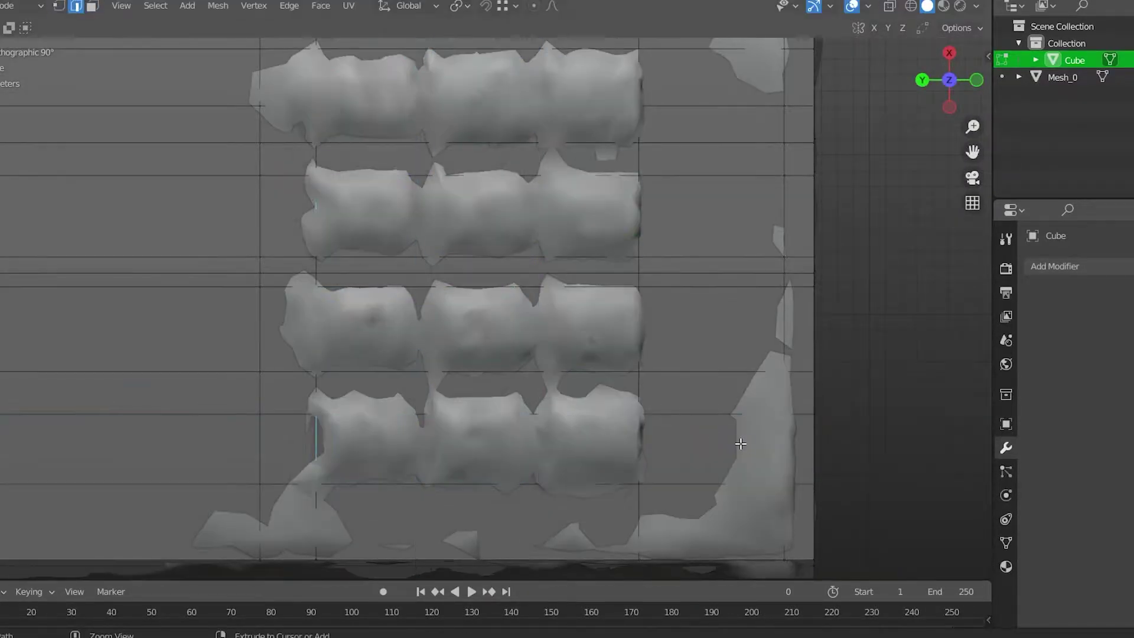
mouse_move(834, 452)
middle_mouse_down()
mouse_move(532, 335)
mouse_move(546, 409)
mouse_move(569, 299)
mouse_move(567, 384)
mouse_move(129, 377)
mouse_move(131, 405)
mouse_move(532, 431)
mouse_move(593, 378)
middle_mouse_up()
- Duplicate a keypad piece and move it along Z
left_click(535, 337)
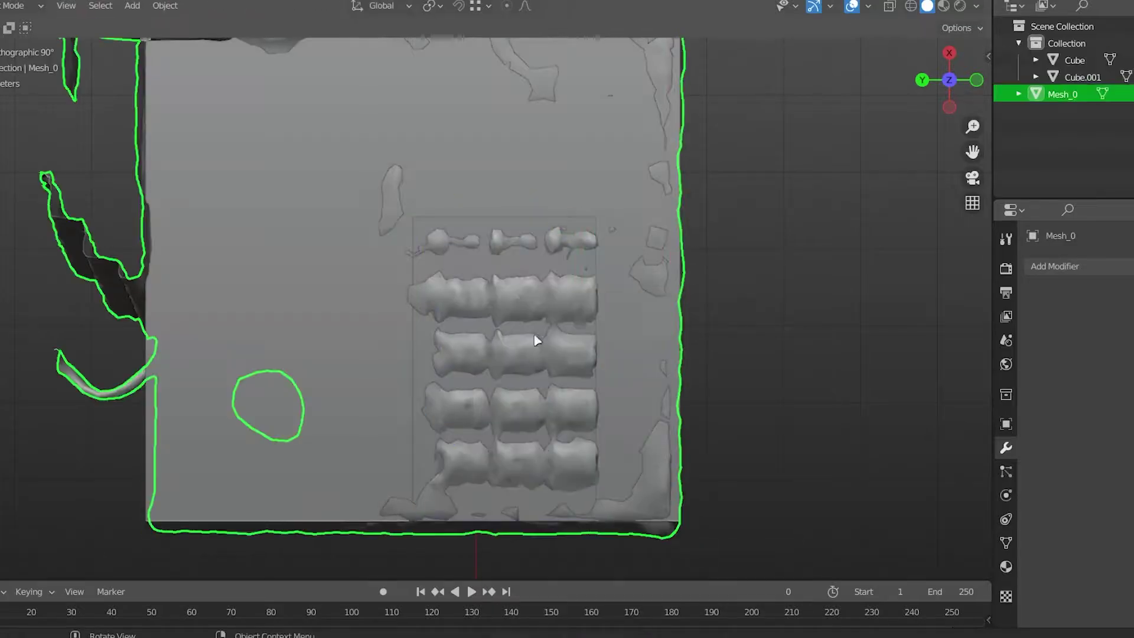
key("shift+d")
key("z")
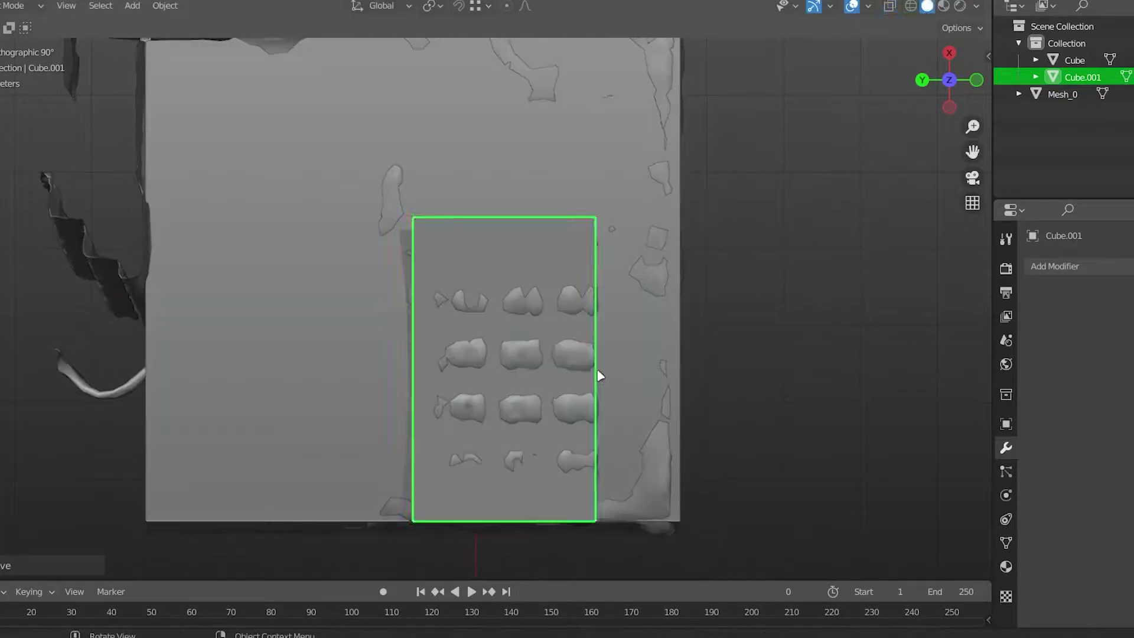
key("Tab")
middle_click_drag(563, 315, 523, 311, "shift")
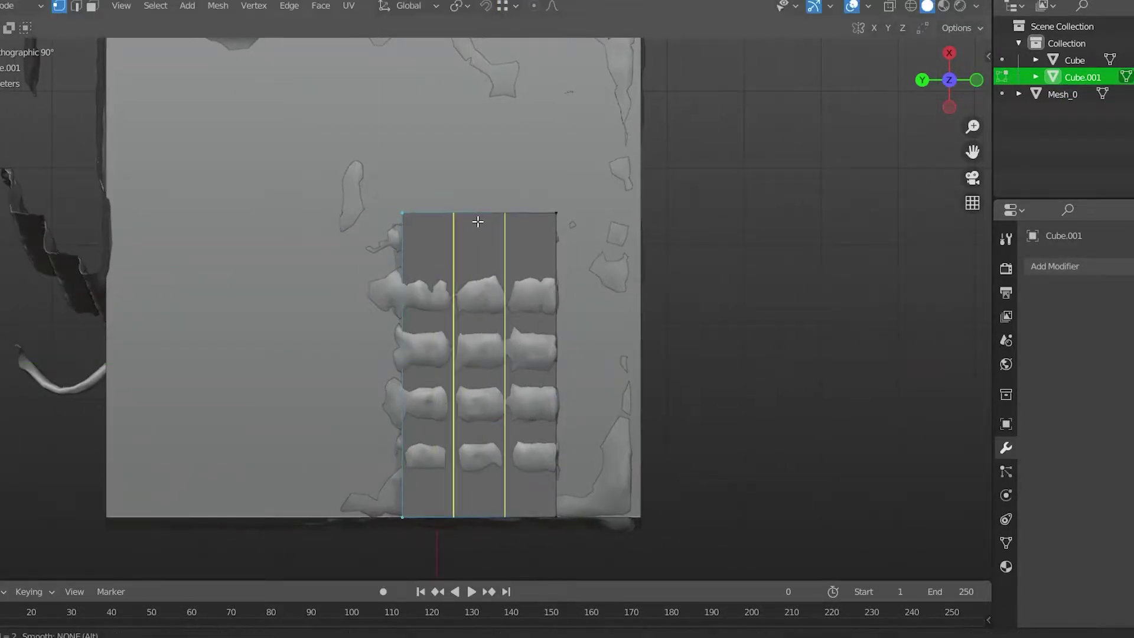
- Place loop cuts between the key columns and slide them along X
left_click(478, 221)
key("g")
key("x")
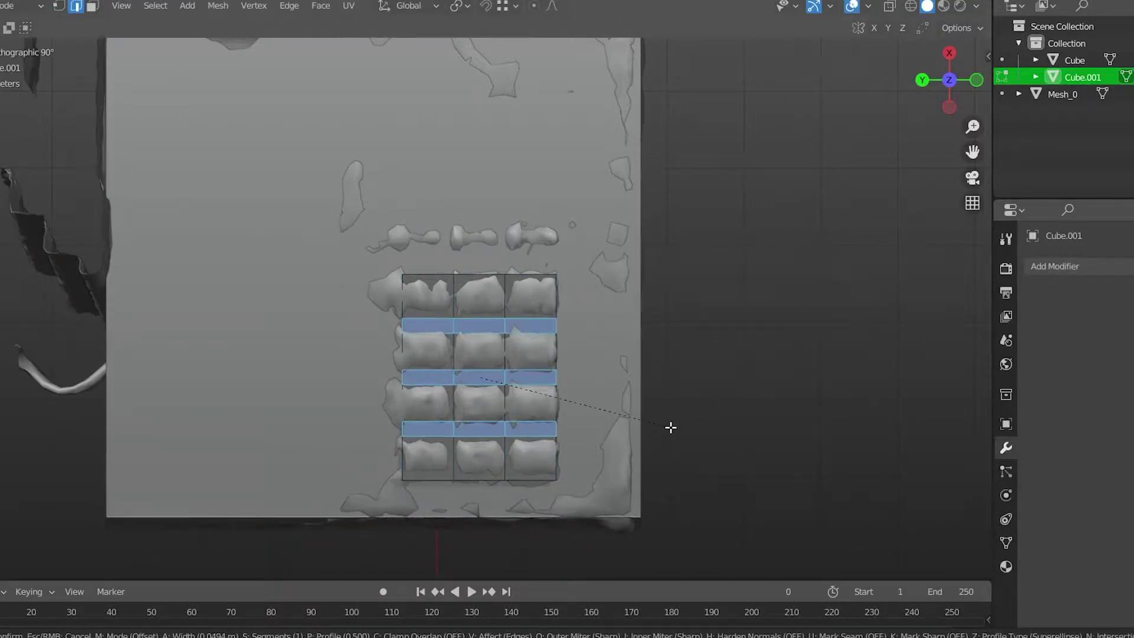
key("Tab")
mouse_move(934, 475)
middle_mouse_down()
mouse_move(628, 482)
mouse_move(449, 457)
middle_mouse_up()
key("Tab")
- Snap the selection vertically to vertices and hide the phone scan
left_click(455, 6)
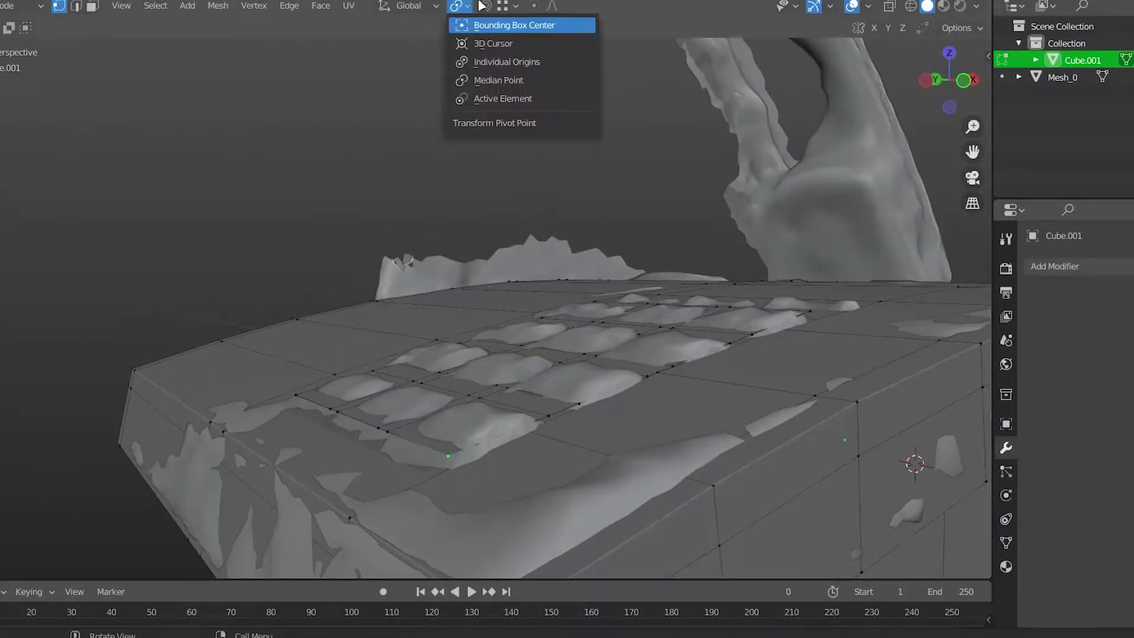
left_click(520, 39)
key("2")
left_click(446, 480)
middle_click_drag(446, 481, 450, 460)
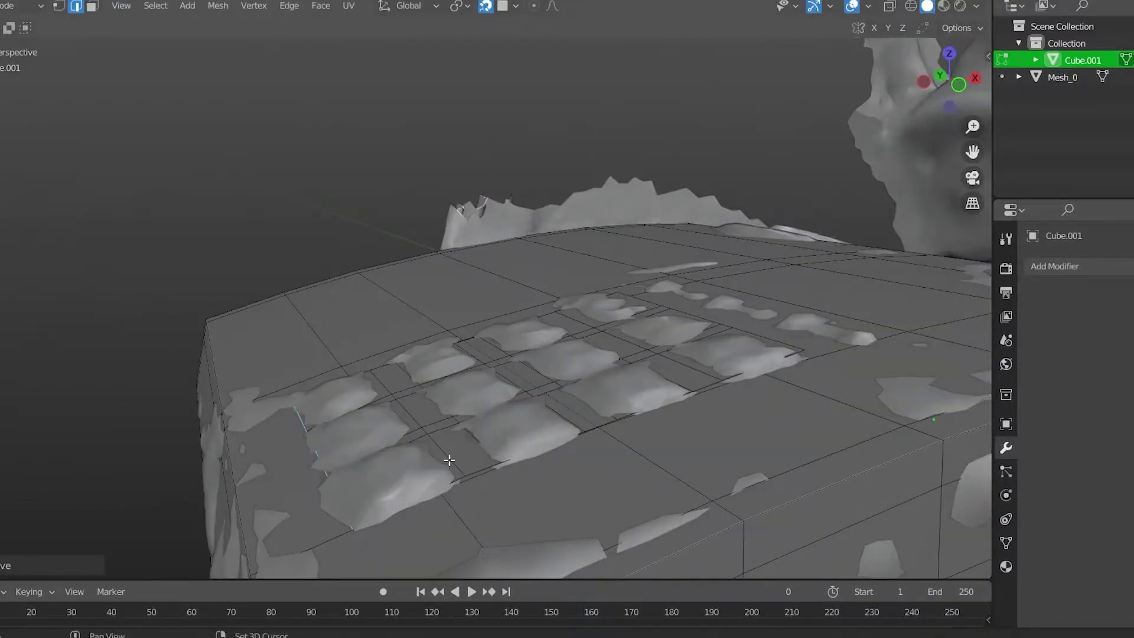
left_click(495, 467)
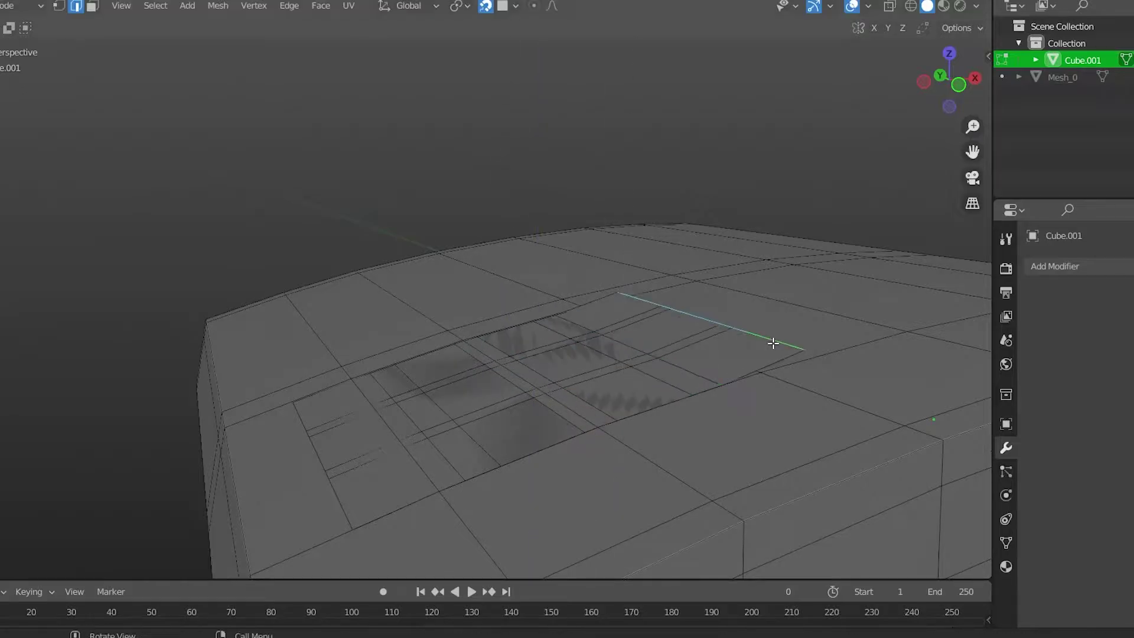
middle_click_drag(774, 343, 644, 431)
- Add loop cuts around the keypad keys
left_click(512, 7)
left_click(746, 482)
middle_click_drag(747, 482, 487, 278)
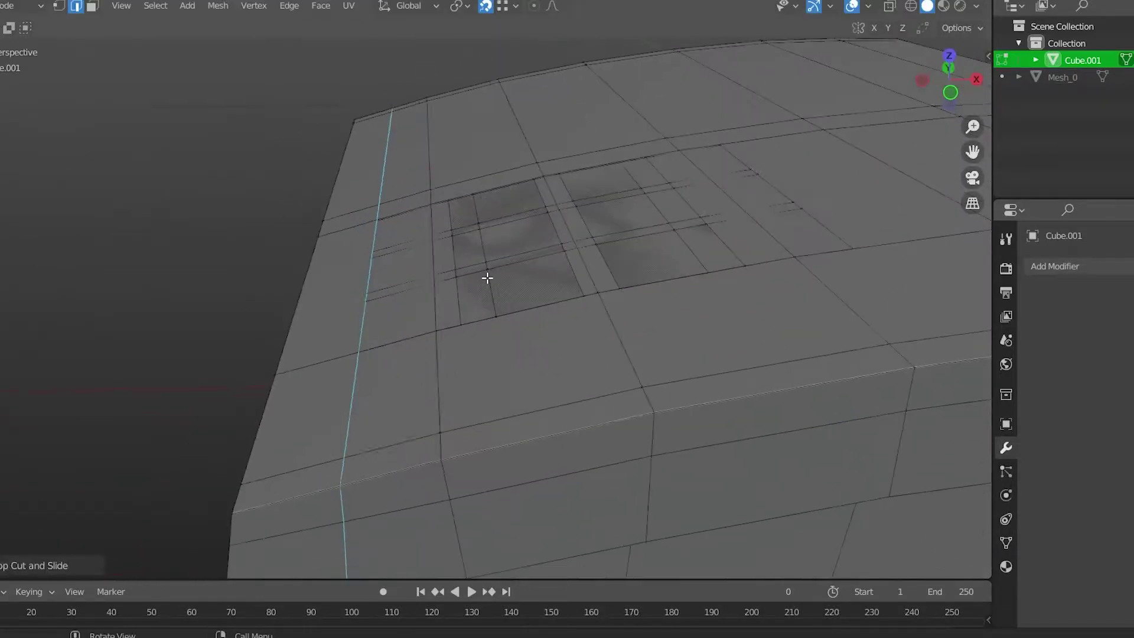
middle_click_drag(461, 324, 490, 399)
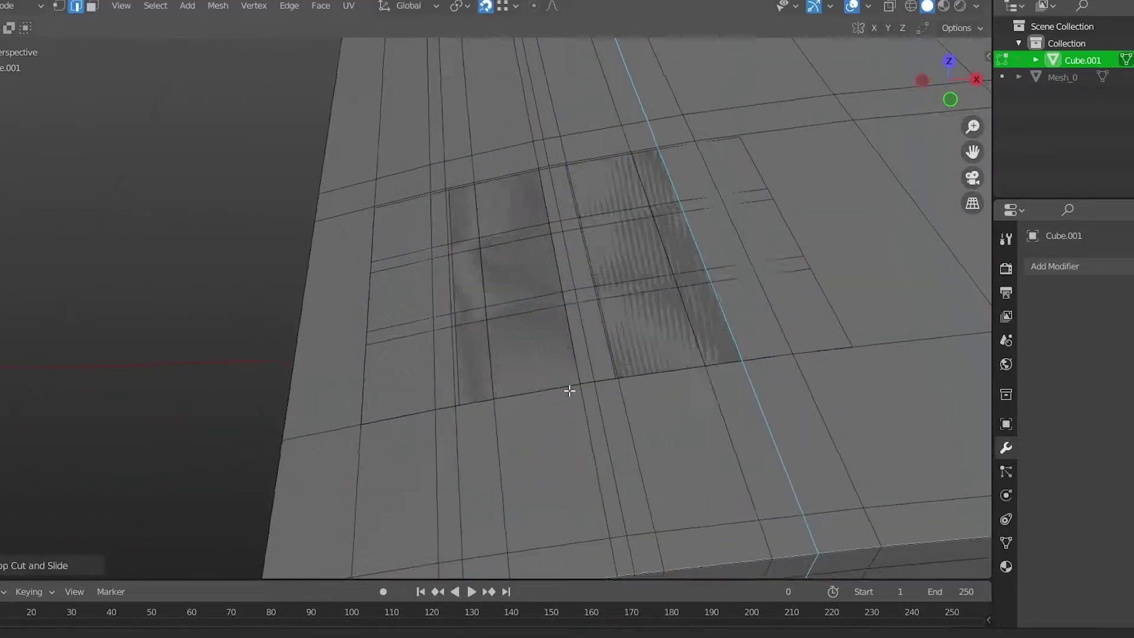
middle_click_drag(569, 391, 560, 351)
left_click(460, 332)
mouse_move(460, 332)
middle_mouse_down()
mouse_move(450, 240)
mouse_move(487, 303)
middle_mouse_up()
- Select the linked key faces and move them along Z into raised blocks
key("l")
key("g")
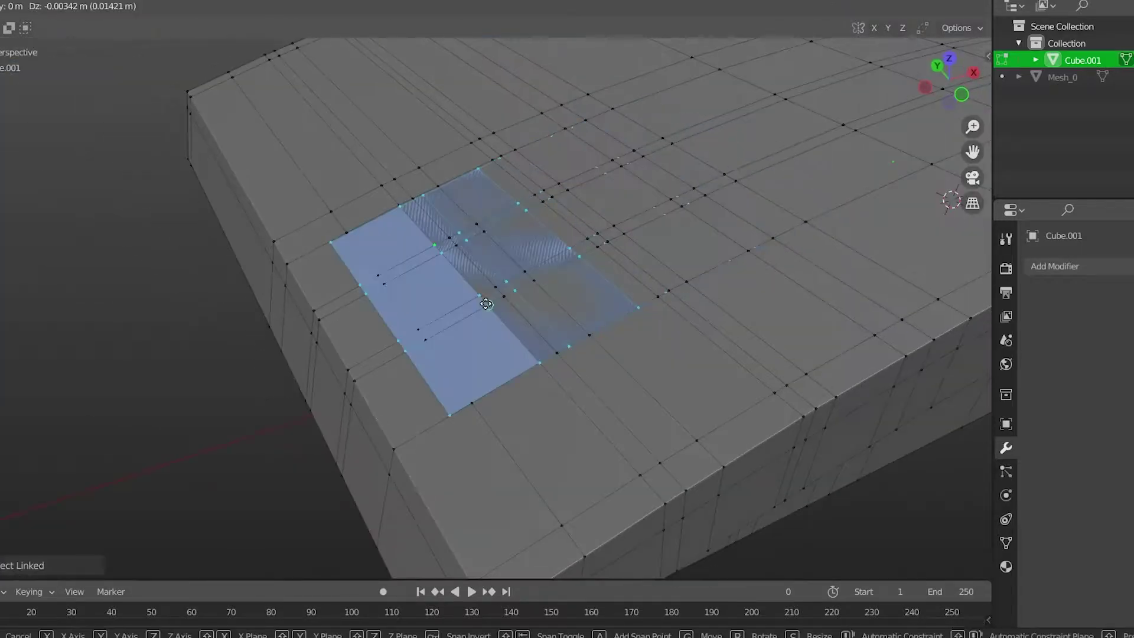
middle_click_drag(731, 270, 591, 409)
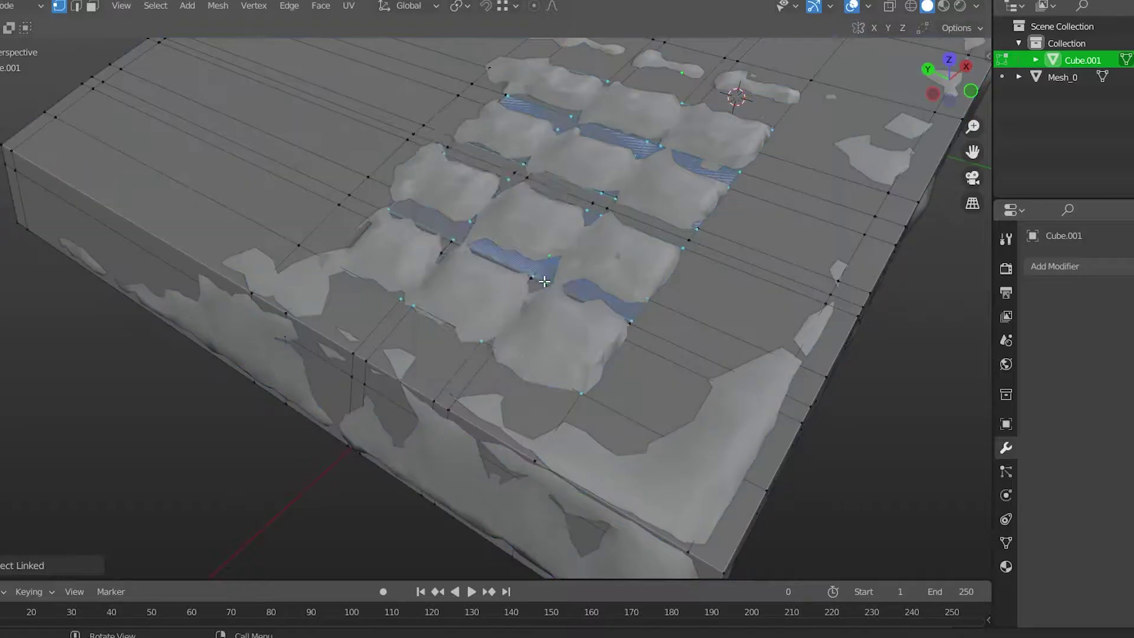
scroll(512, 238, "up", 5, "shift")
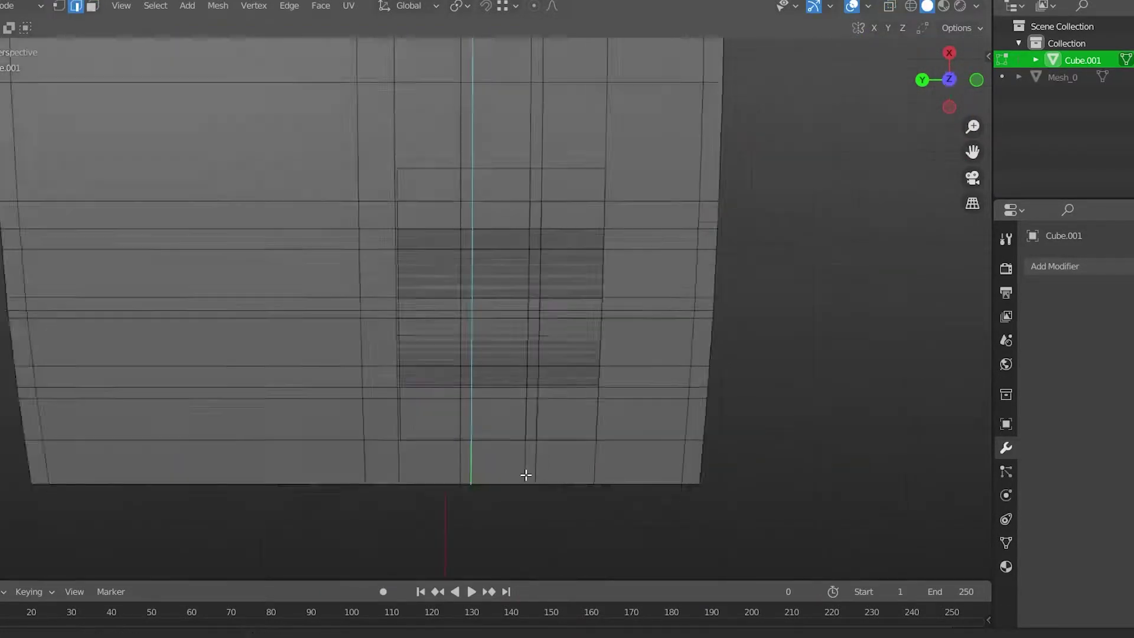
middle_click_drag(526, 475, 463, 370)
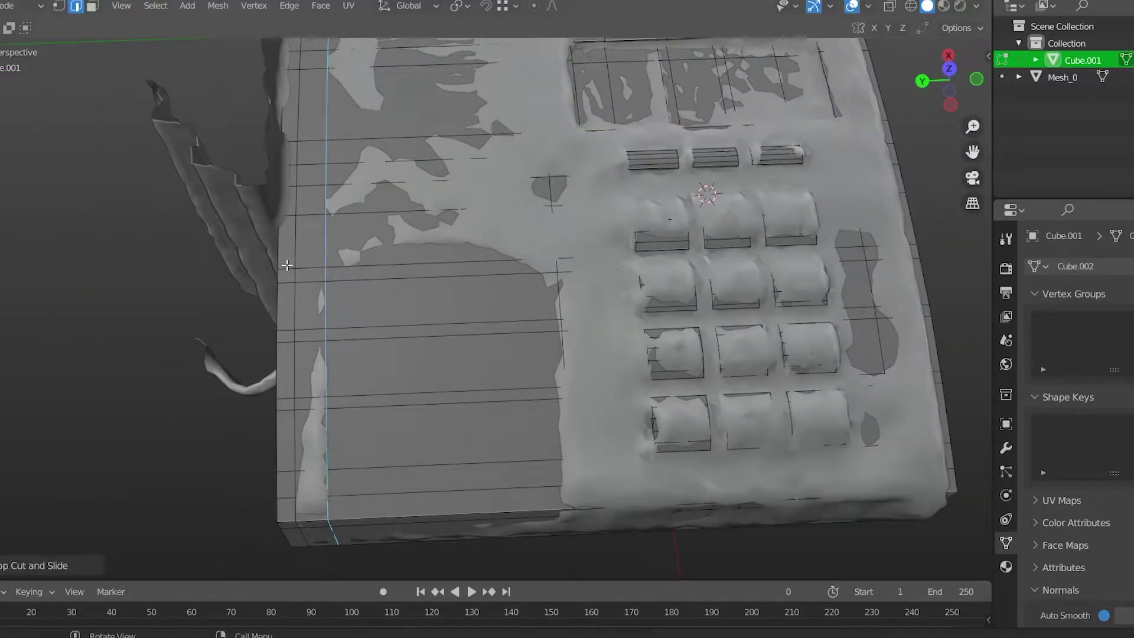
- Bevel the selected edge loop of the phone base
middle_click_drag(288, 265, 460, 365)
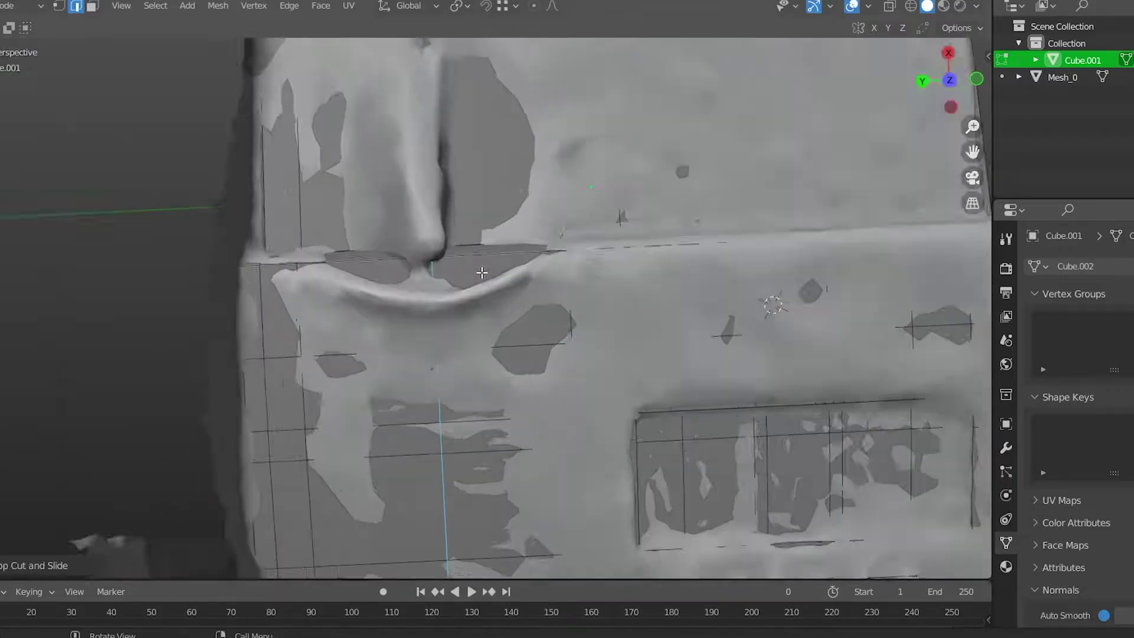
key("ctrl+b")
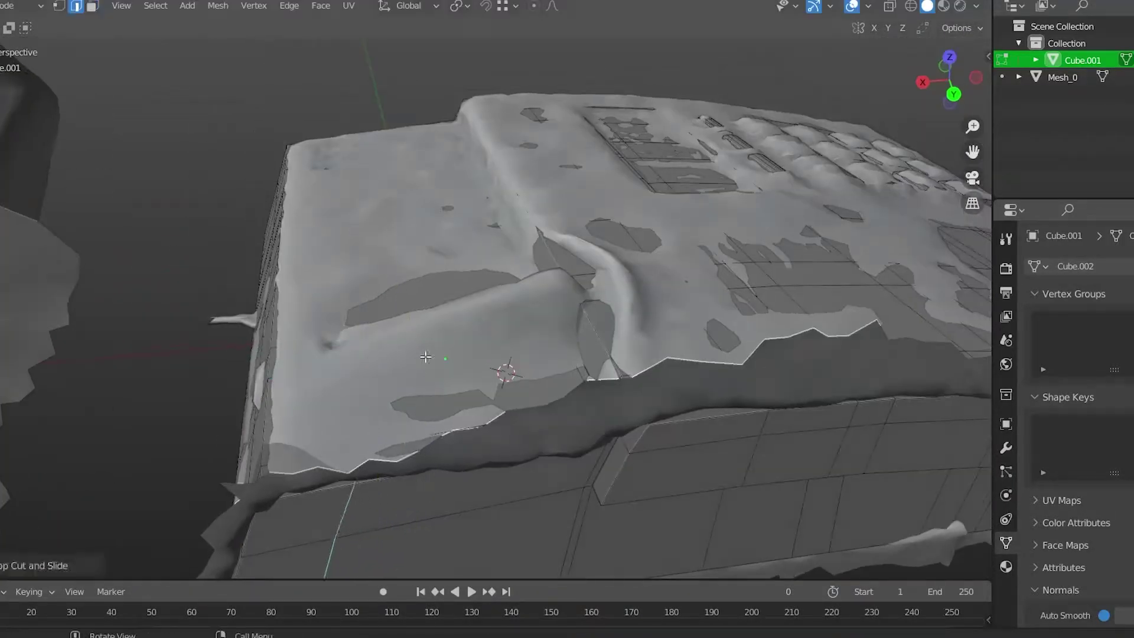
key("3")
mouse_move(425, 357)
middle_mouse_down()
mouse_move(484, 409)
mouse_move(483, 320)
middle_mouse_up()
scroll(484, 319, "up", 3)
key("2")
middle_click_drag(453, 221, 679, 365)
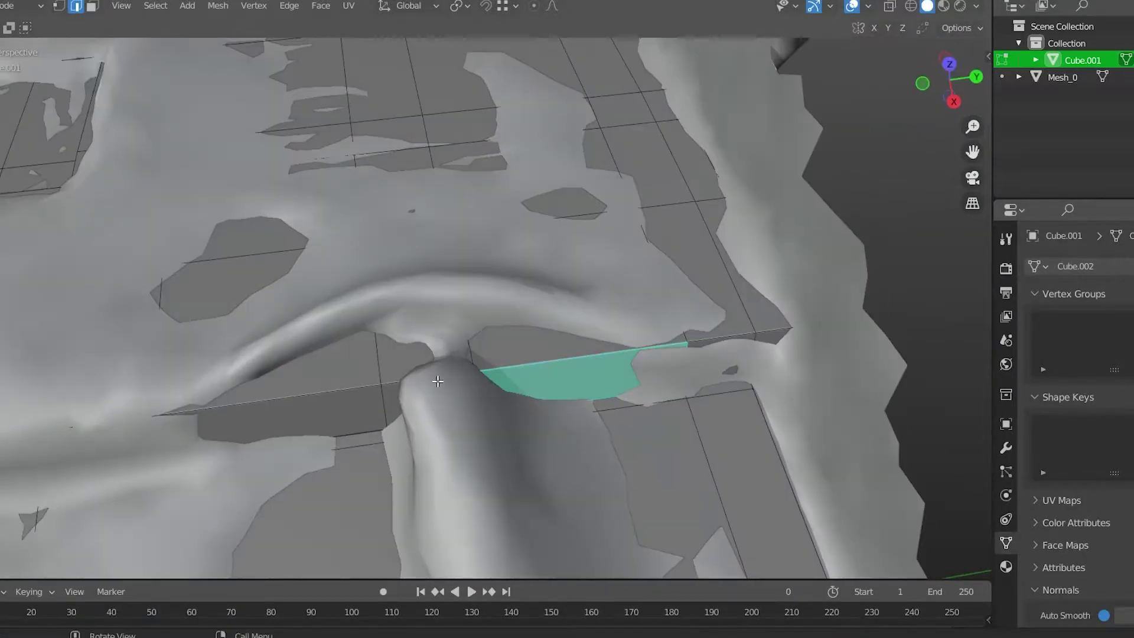
- Move the selected edges along X and check the base in solid shading
key("g")
key("x")
left_click(466, 409)
middle_click_drag(466, 408, 596, 330)
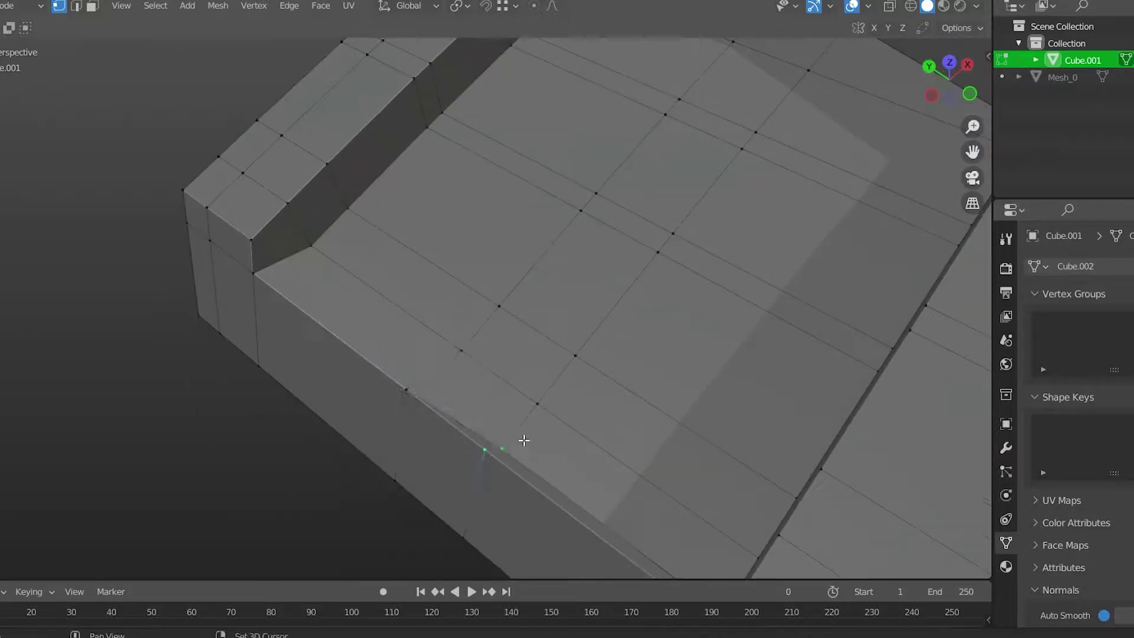
key("Tab")
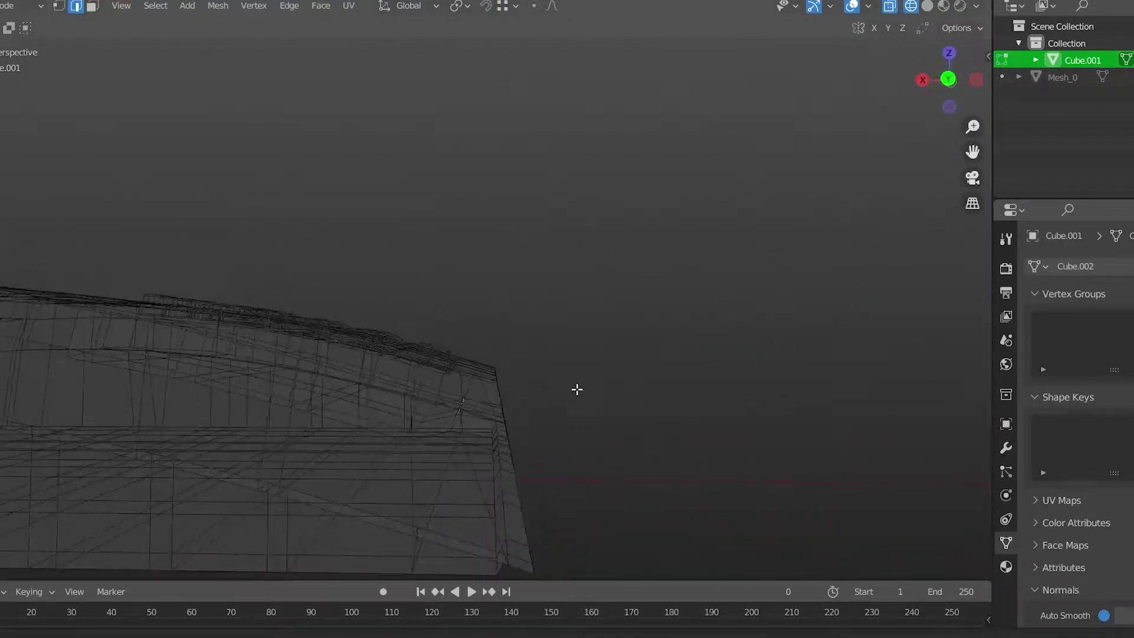
key("shift+z")
mouse_move(577, 389)
middle_mouse_down()
mouse_move(512, 486)
mouse_move(482, 471)
mouse_move(544, 525)
middle_mouse_up()
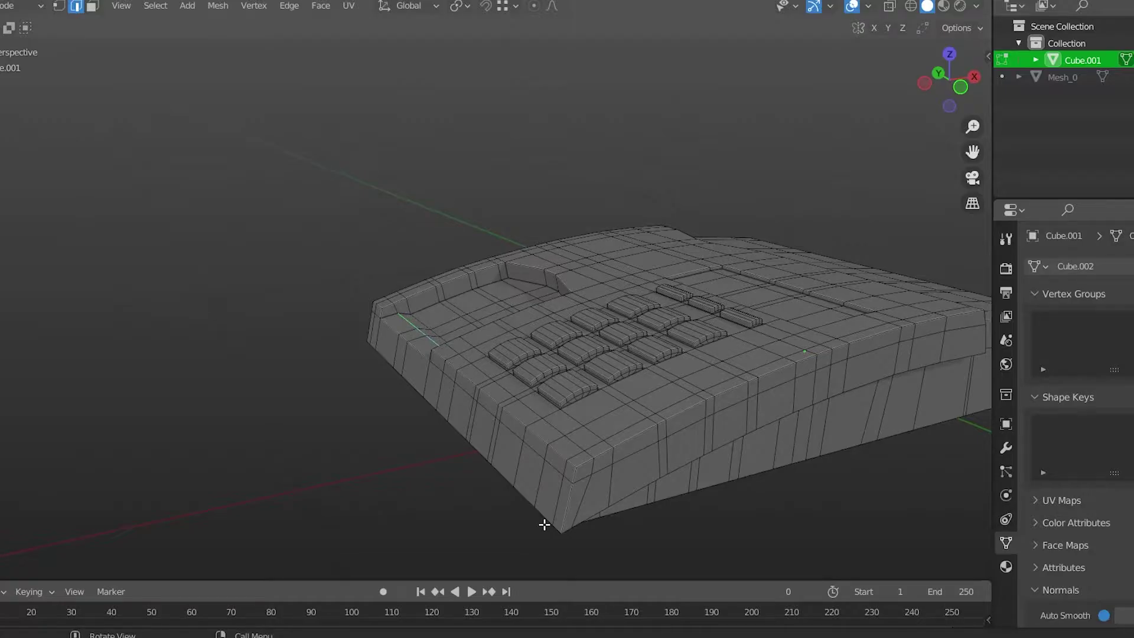
- Move the selected geometry to shape the recessed handset cradle
key("g")
mouse_move(331, 232)
middle_mouse_down()
mouse_move(478, 311)
mouse_move(539, 254)
mouse_move(436, 277)
middle_mouse_up()
scroll(436, 277, "up", 3)
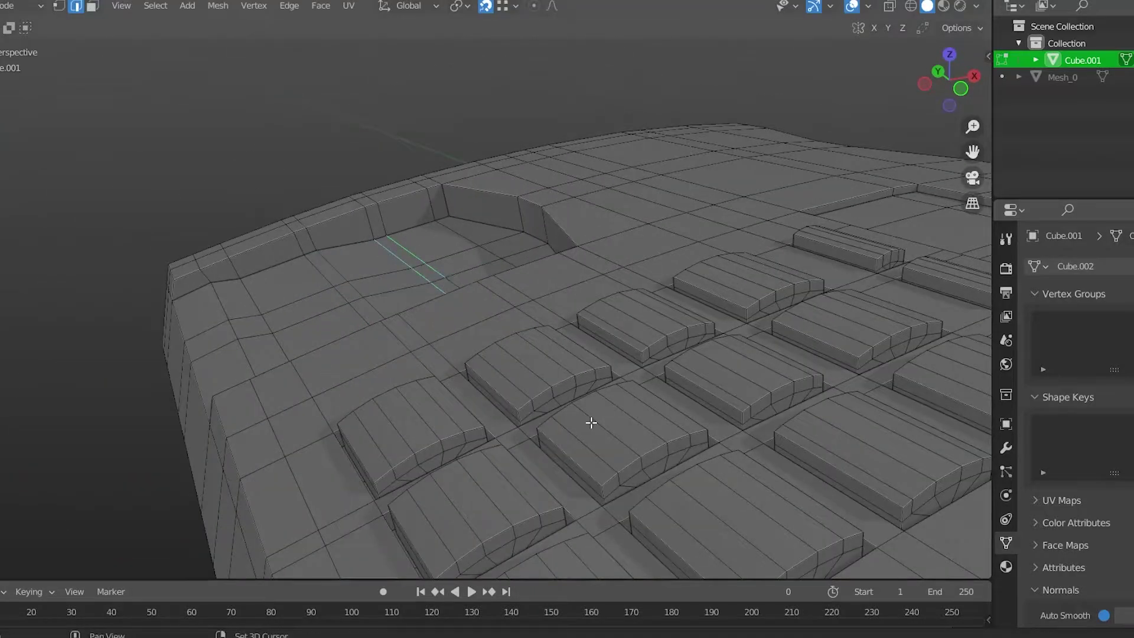
scroll(591, 423, "down", 5)
mouse_move(747, 476)
middle_mouse_down()
mouse_move(583, 380)
mouse_move(633, 380)
mouse_move(711, 410)
mouse_move(676, 294)
middle_mouse_up()
scroll(711, 410, "up", 6)
- Bevel the top edge and scale it along Y into the arched cradle step
key("ctrl+b")
key("ctrl+b")
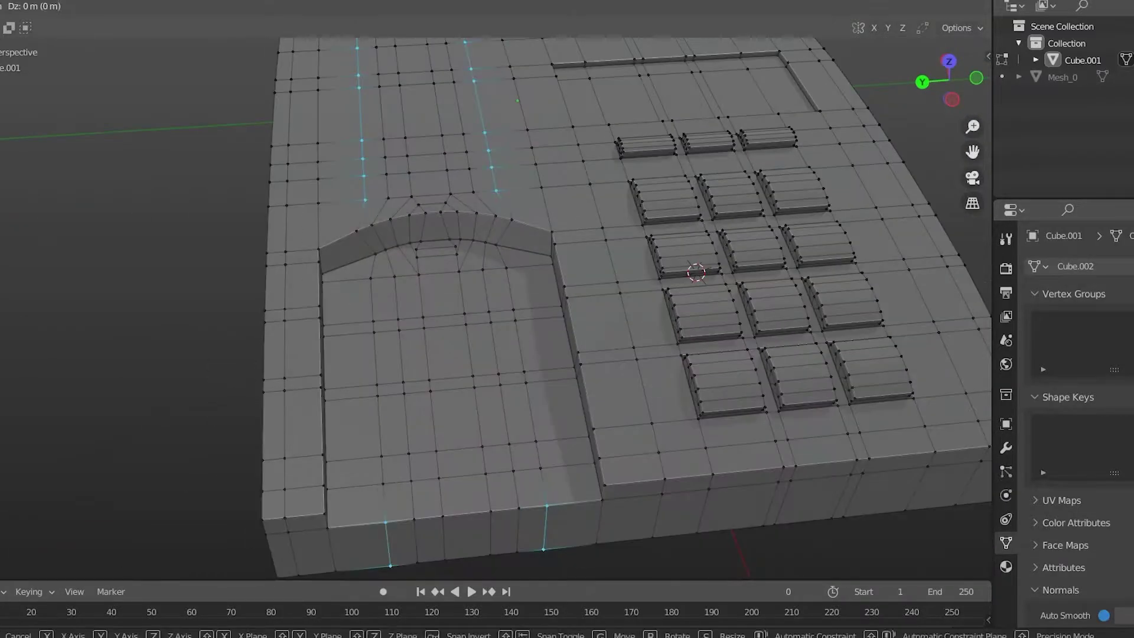
left_click(694, 303)
scroll(553, 334, "up", 2)
middle_click_drag(471, 332, 407, 420, "ctrl")
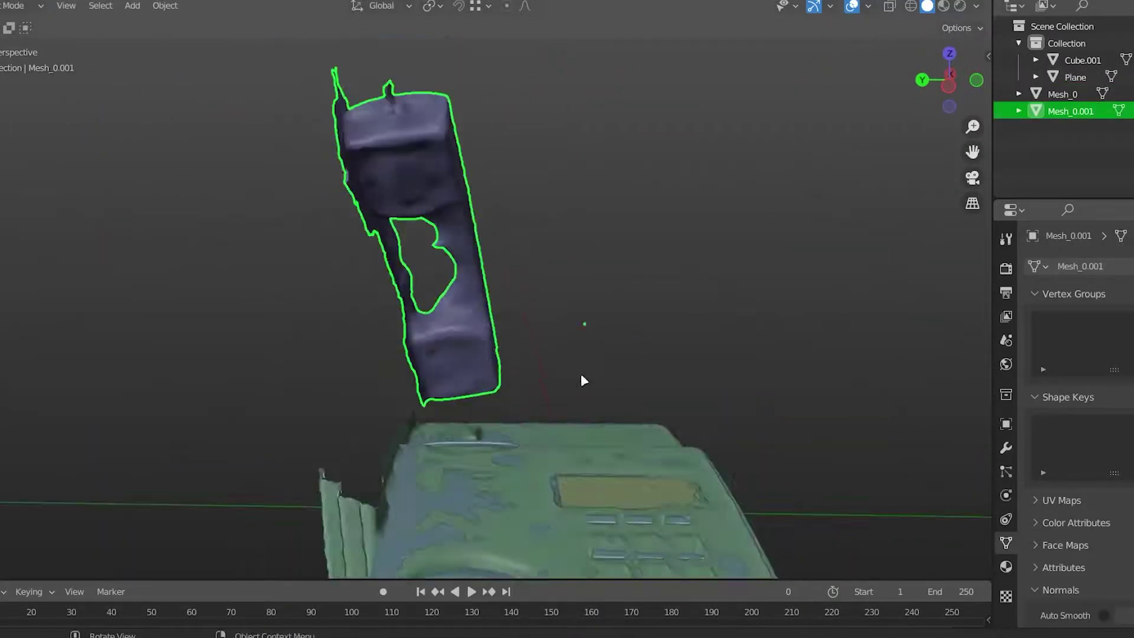
- Rotate the handset block around Z in right view and add a Mirror modifier
key("KP_3")
key("r")
key("z")
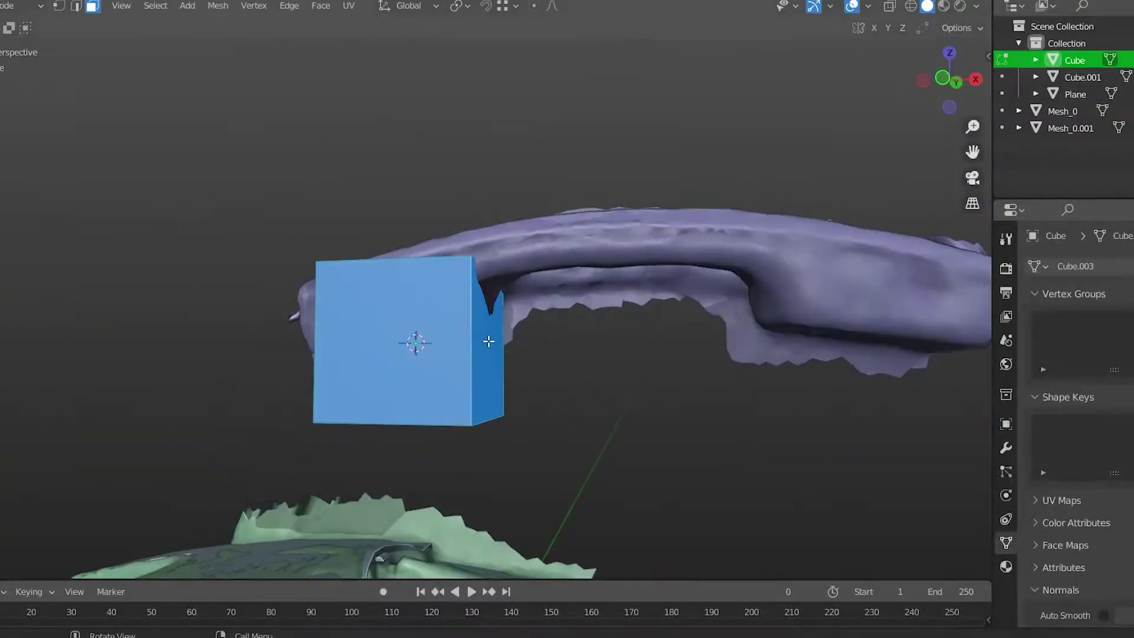
left_click(908, 460)
left_click(652, 264)
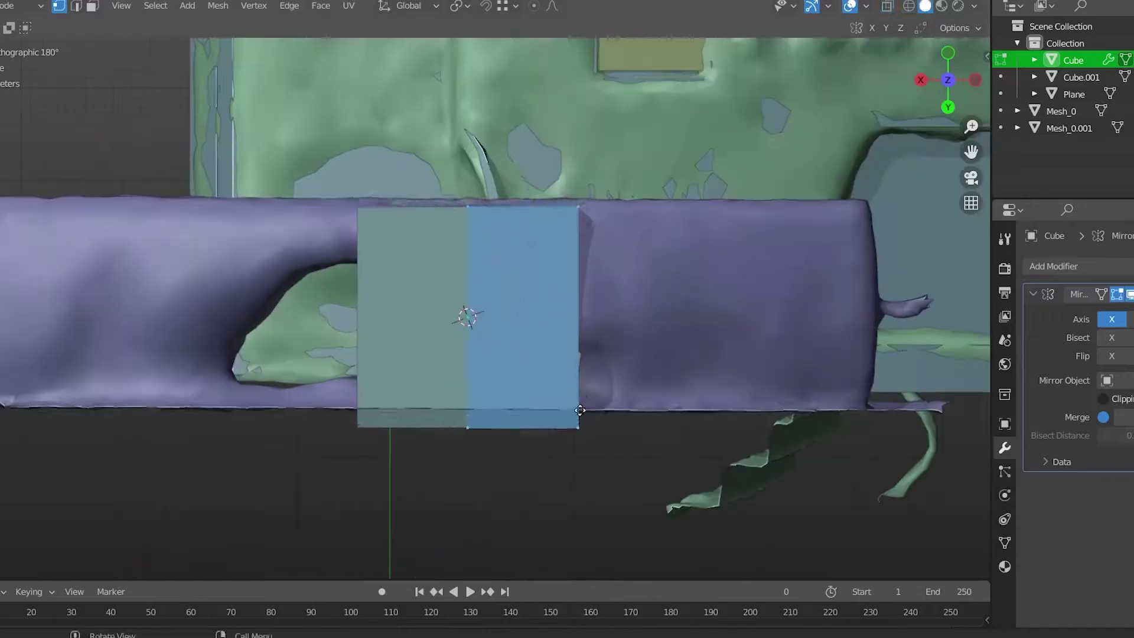
- In wireframe, move the block along Y and position a new edge loop on the handset
key("shift+z")
key("g")
key("y")
middle_click_drag(672, 357, 725, 275)
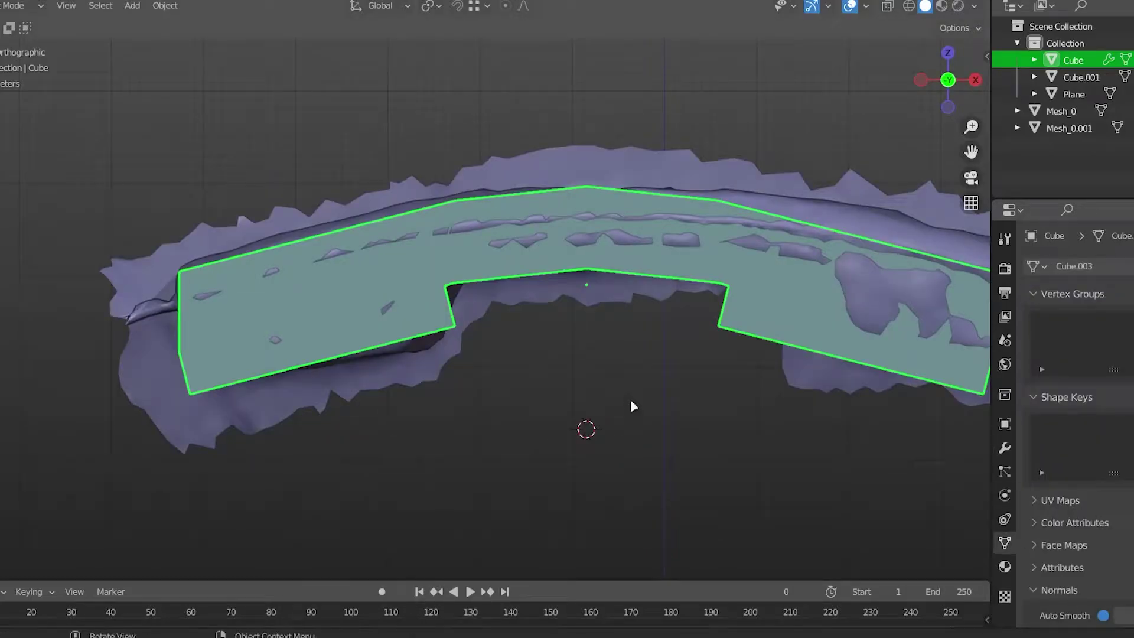
middle_click_drag(630, 399, 597, 354)
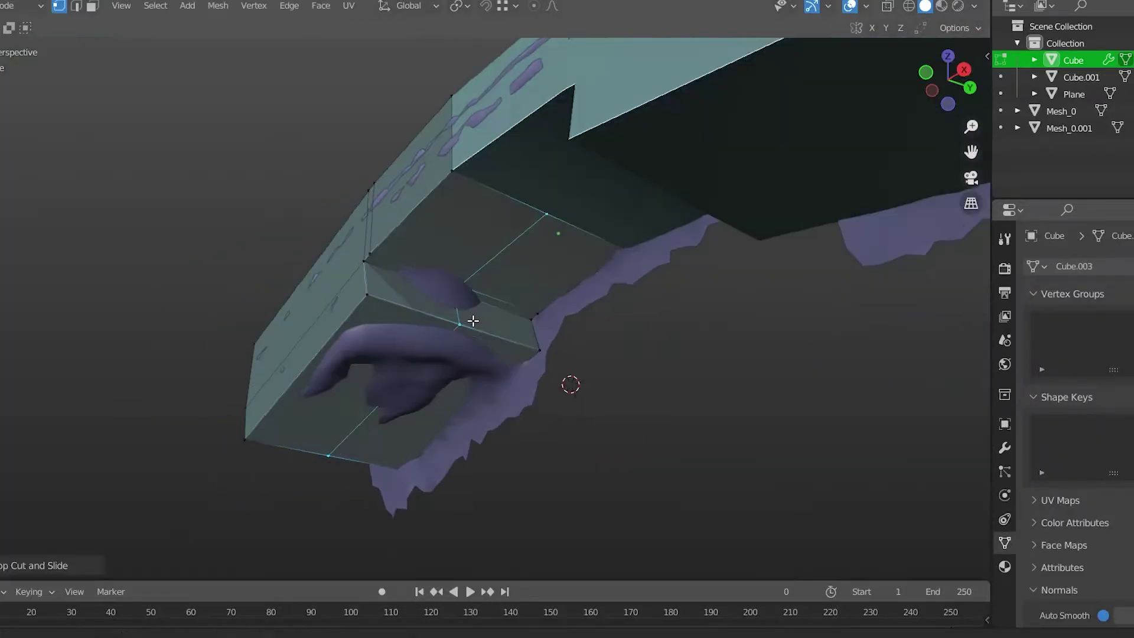
key("g")
key("g")
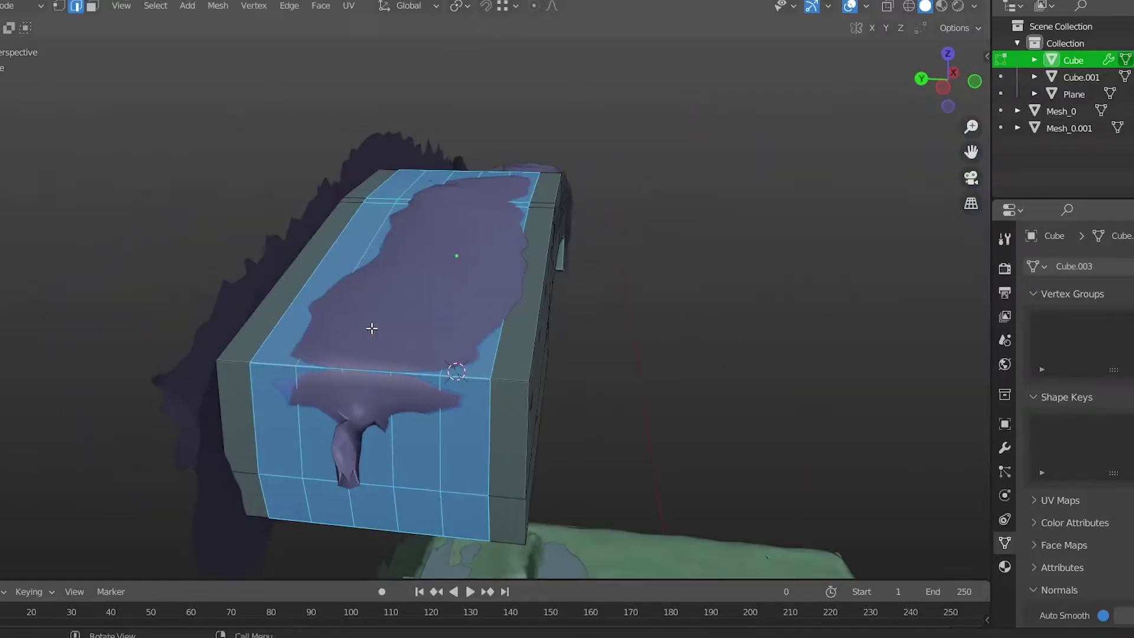
middle_click_drag(595, 405, 564, 350)
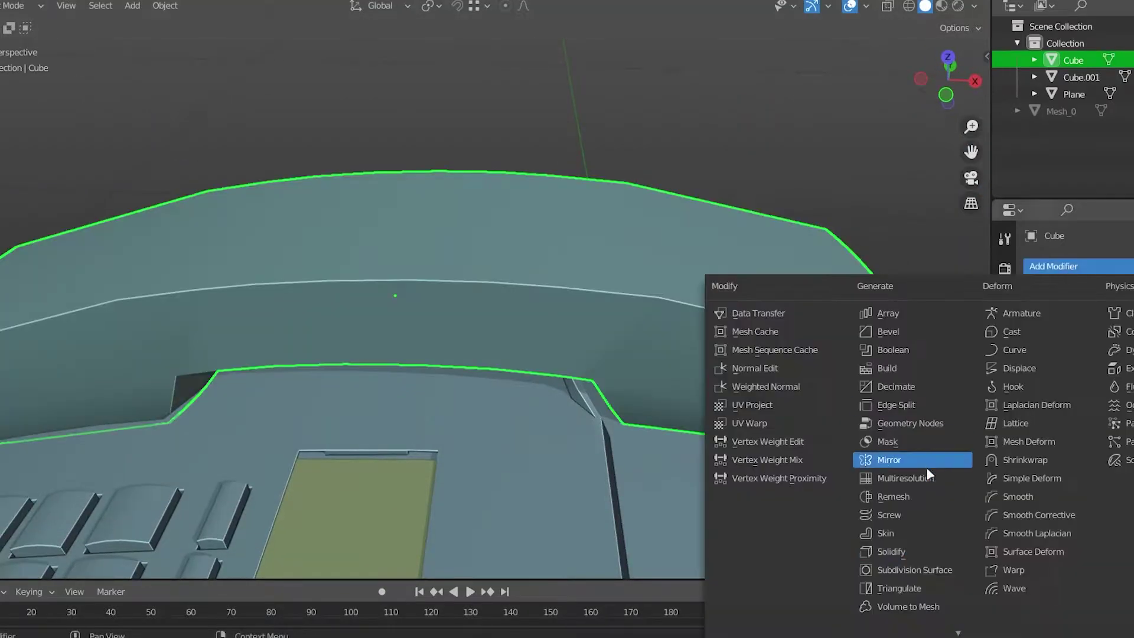
- Set the Bevel limit method to Weight and edit Cube.001's mesh in solid shading
left_click(1117, 409)
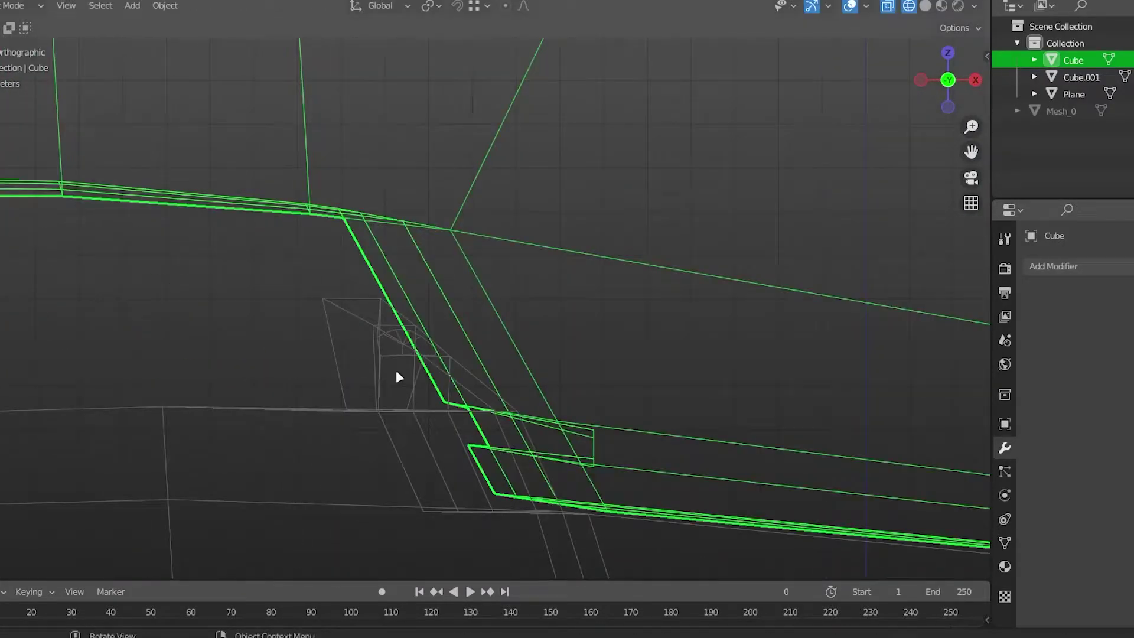
left_click(399, 378)
key("Tab")
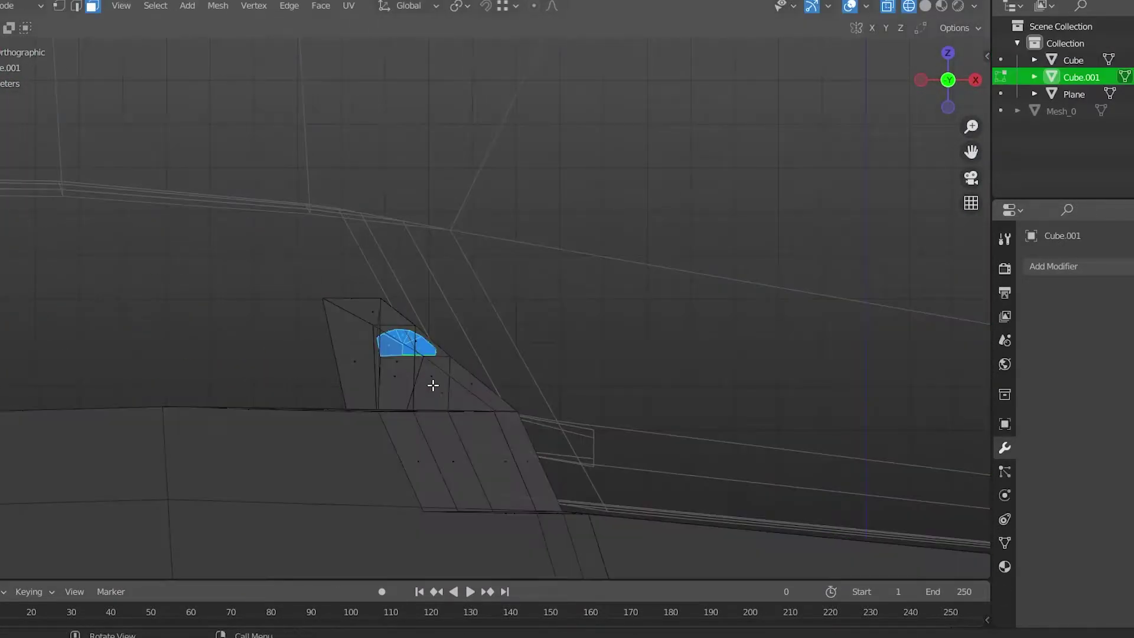
key("shift+z")
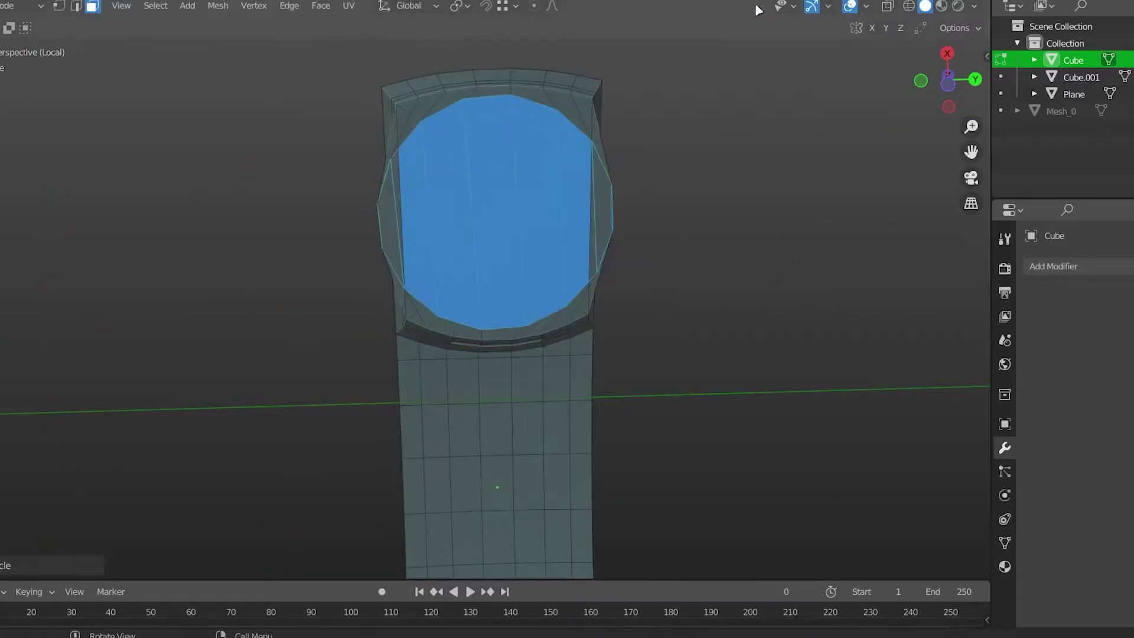
middle_click_drag(693, 261, 817, 347)
mouse_move(651, 371)
middle_mouse_down()
mouse_move(600, 405)
mouse_move(631, 500)
mouse_move(514, 421)
middle_mouse_up()
- Select and bevel the edge loop around the earpiece hole
key("2")
left_click(514, 421, "alt")
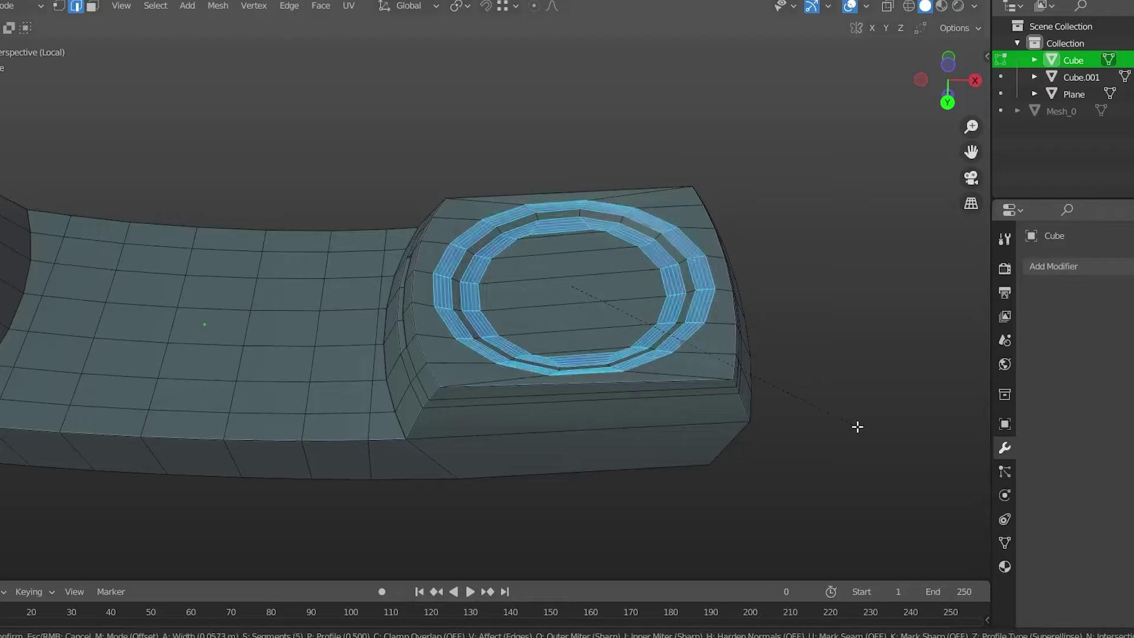
left_click(856, 426)
key("Tab")
scroll(648, 430, "down", 5)
scroll(554, 408, "up", 6)
mouse_move(648, 431)
middle_mouse_down()
mouse_move(554, 408)
mouse_move(260, 215)
middle_mouse_up()
- Add three loop cuts at the mouthpiece end and inset its faces
key("Tab")
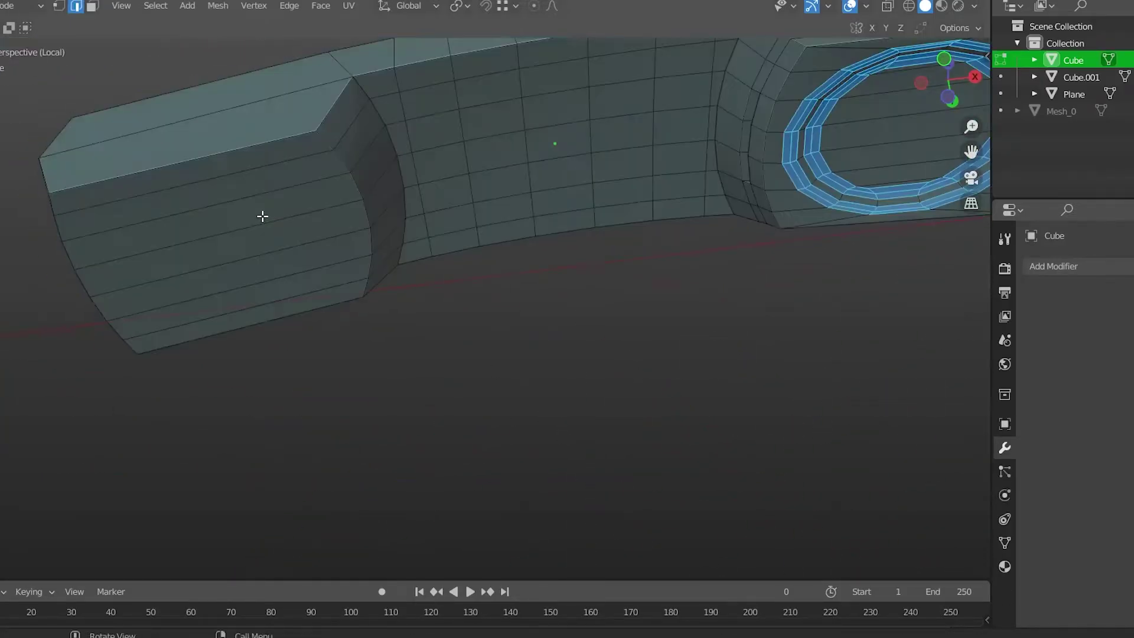
key("ctrl+r")
scroll(246, 140, "up", 2)
middle_click_drag(246, 139, 385, 124, "shift")
left_click(364, 160)
left_click_drag(364, 161, 467, 295)
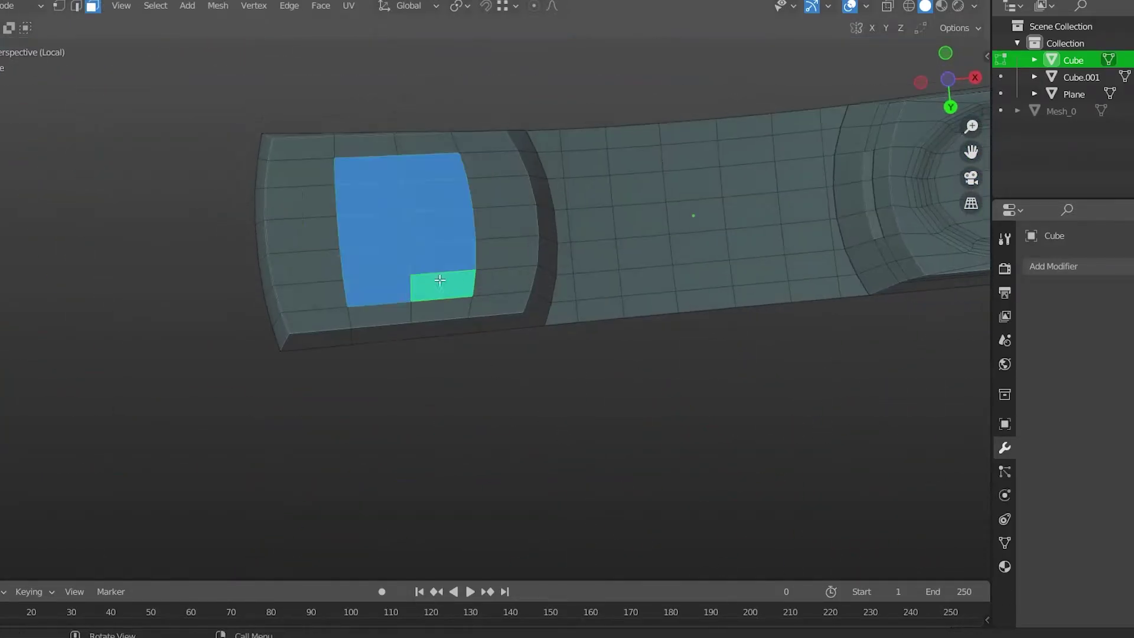
key("KP_Decimal")
key("i")
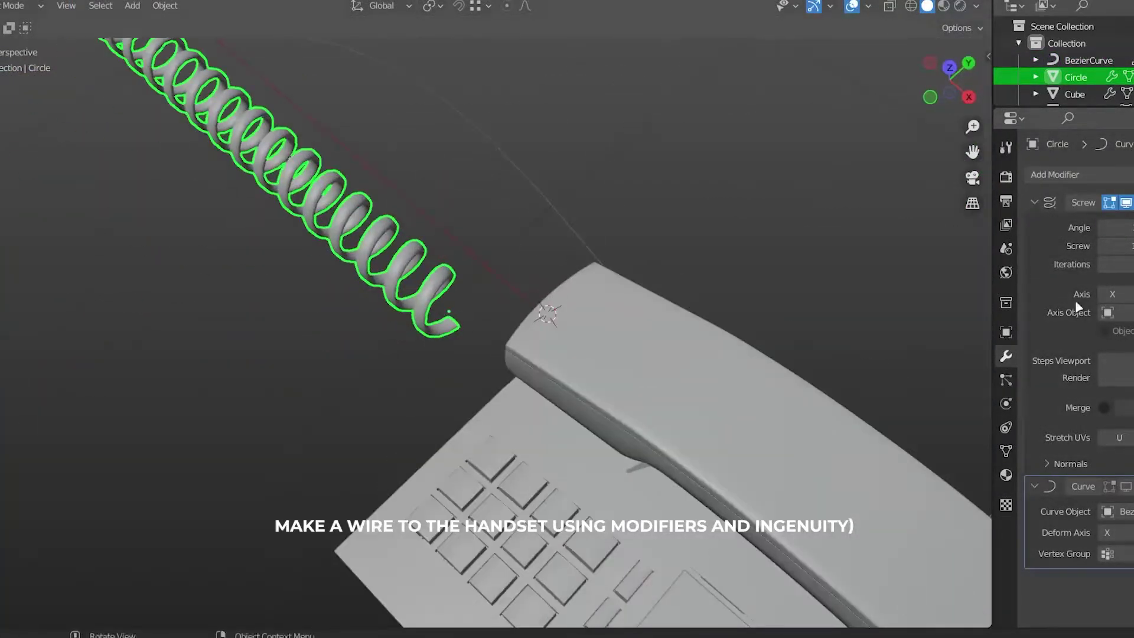
- Adjust the Screw value on the Circle's Screw modifier to change the cord's coil spacing
left_click_drag(1116, 246, 1126, 246)
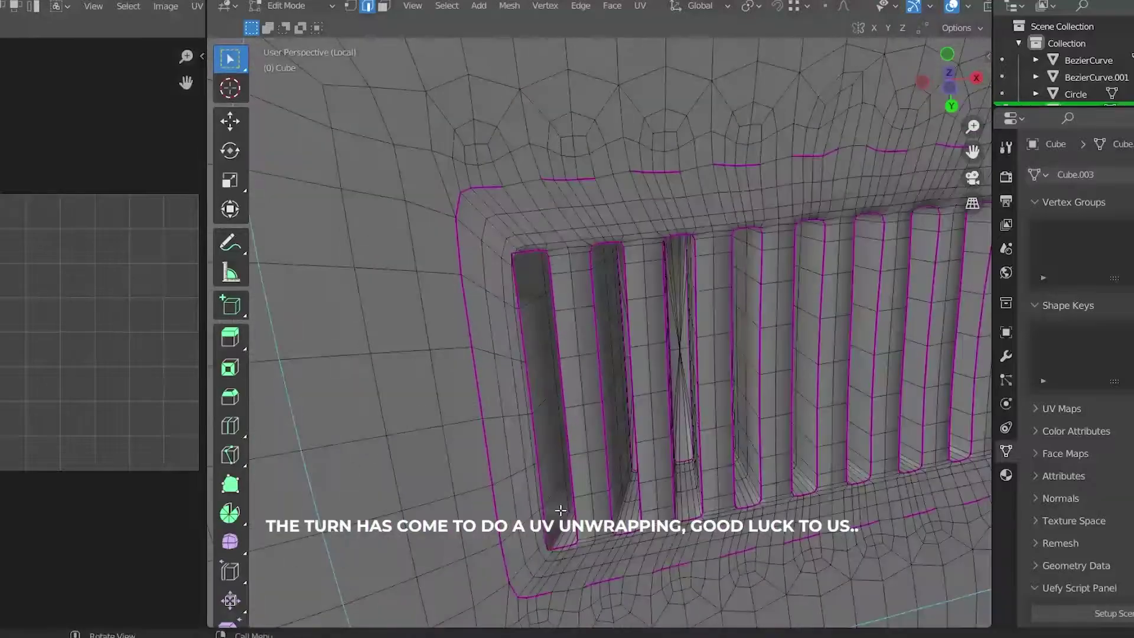
- Mark a seam on a handset edge and bring up LoopTools on vertices from the back
right_click(494, 429)
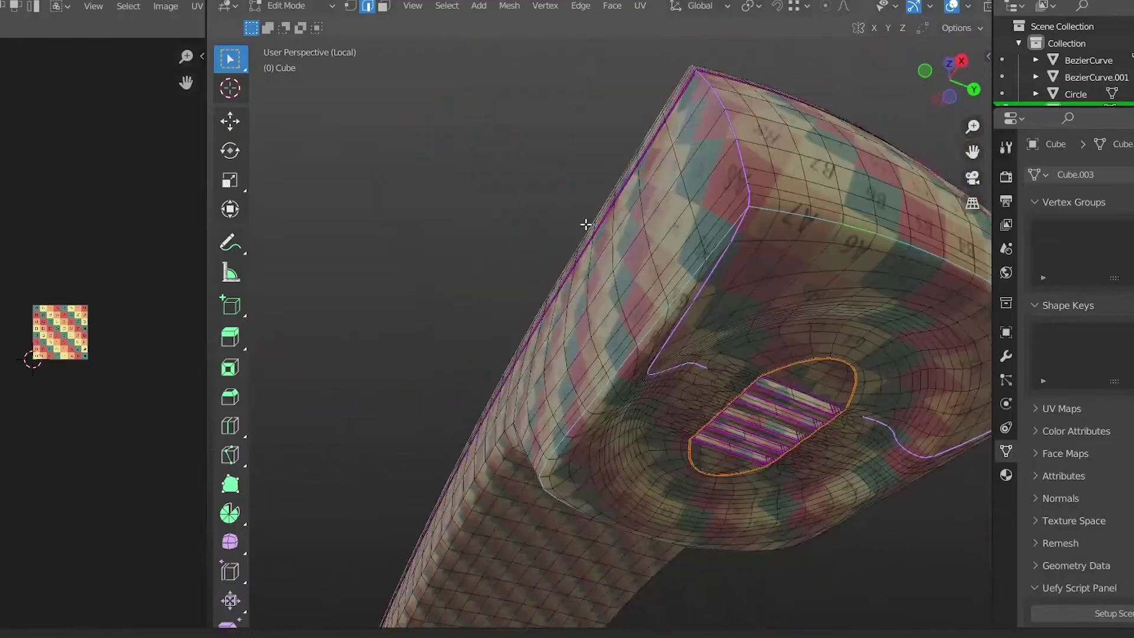
key("1")
middle_click_drag(586, 224, 567, 266)
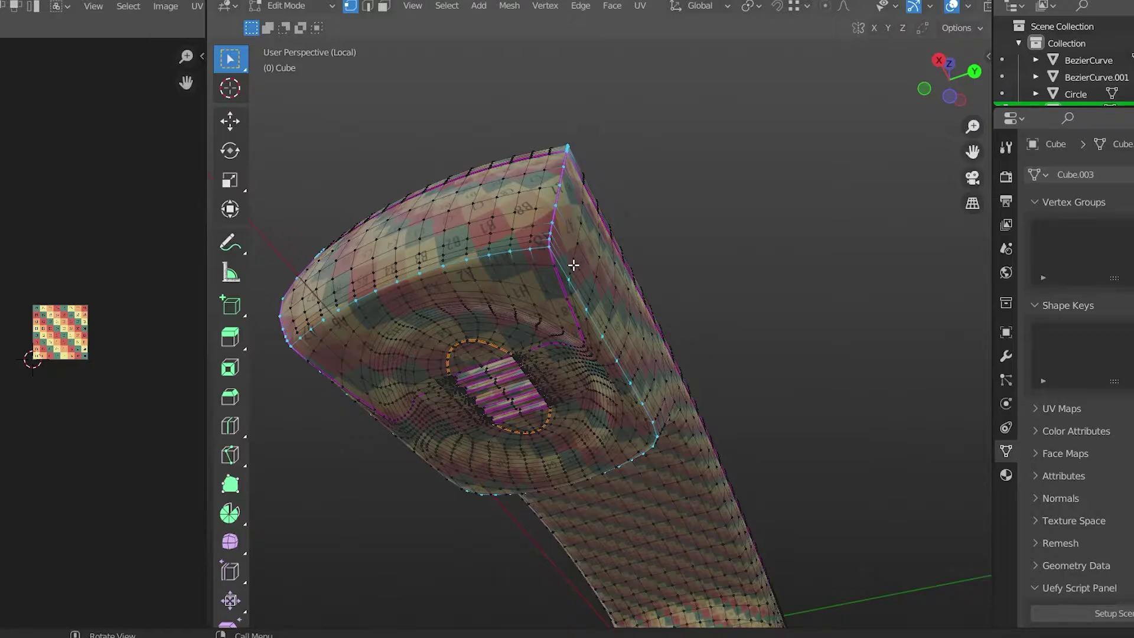
key("ctrl+KP_1")
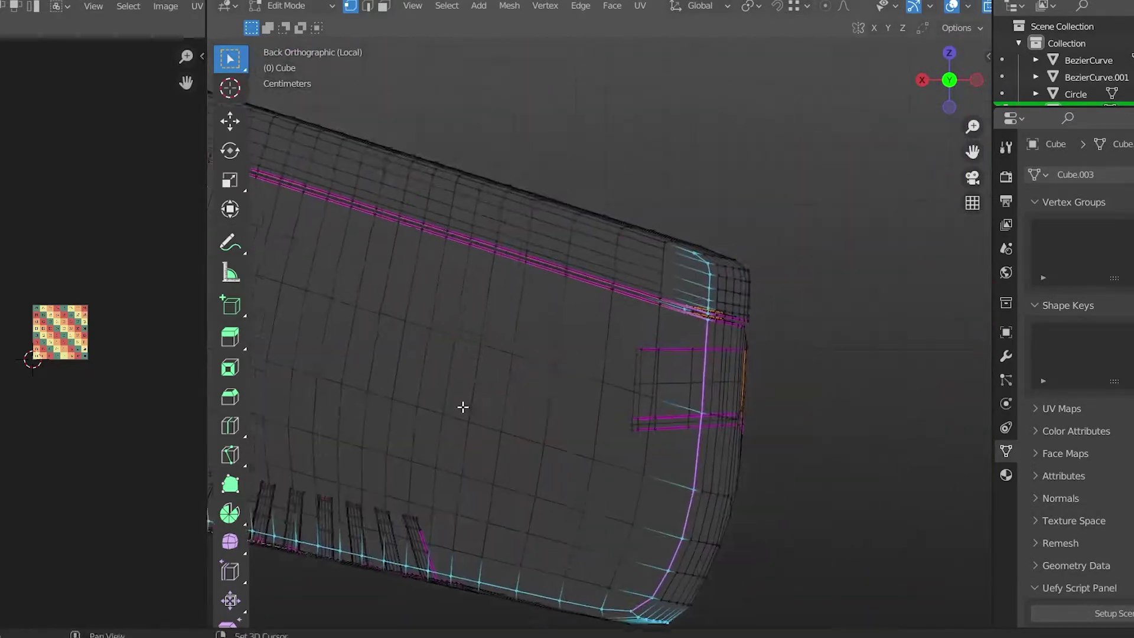
scroll(463, 406, "up", 3)
right_click(600, 408)
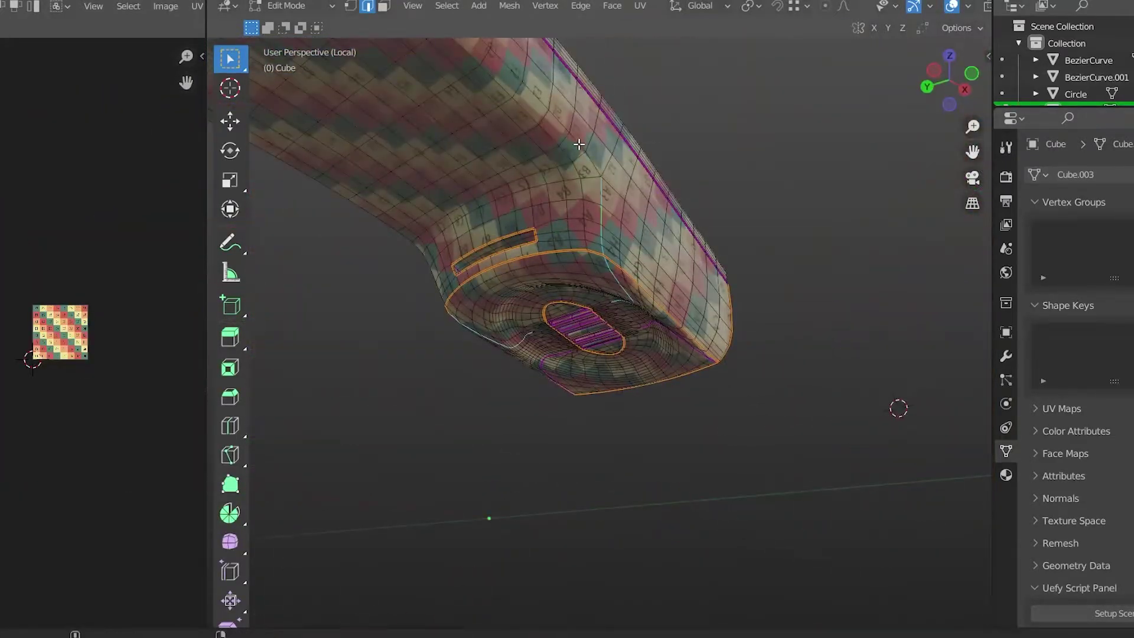
- Select all handset faces and unwrap its UVs
key("3")
middle_click_drag(466, 228, 657, 429)
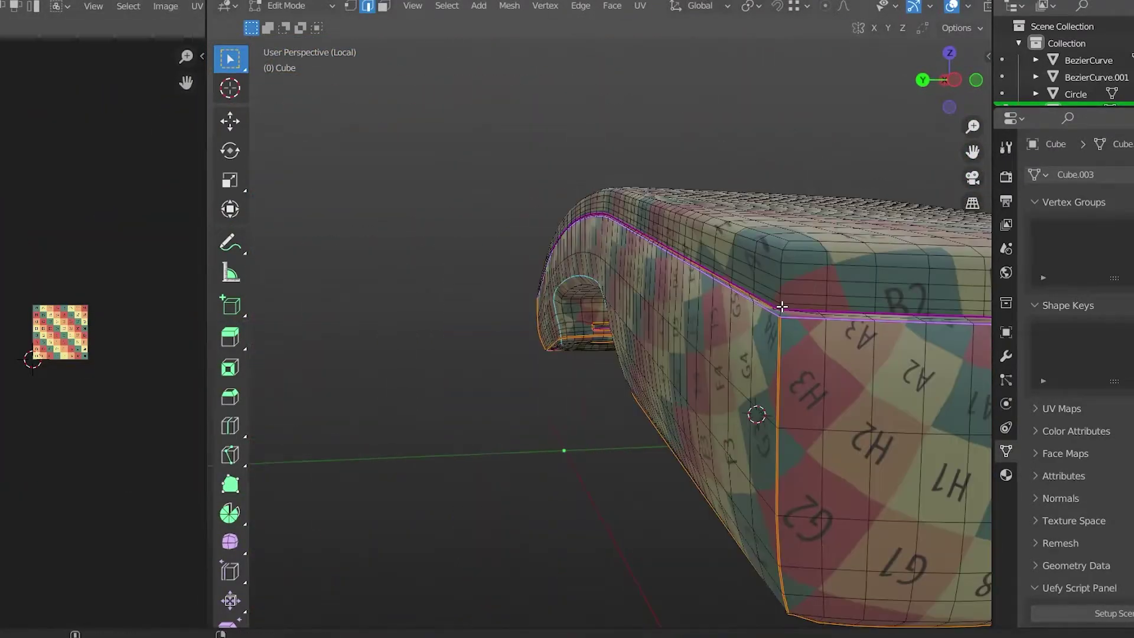
key("a")
key("u")
left_click(774, 225)
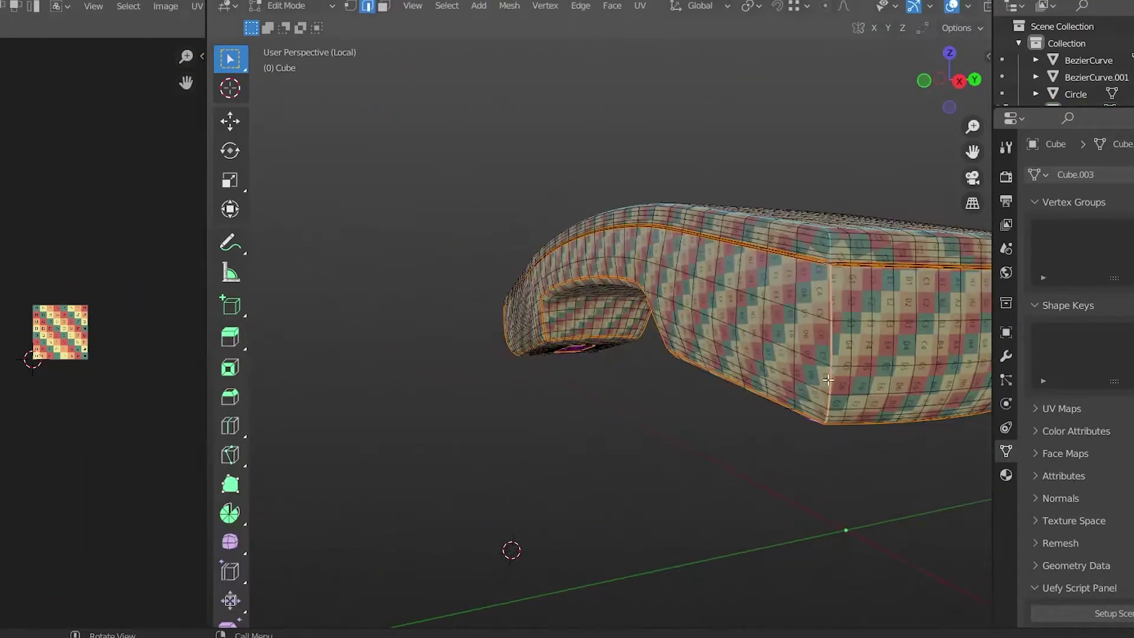
- Mark the selected side edges as a seam and select all faces for unwrapping
mouse_move(828, 379)
middle_mouse_down()
mouse_move(773, 334)
mouse_move(613, 284)
mouse_move(540, 283)
mouse_move(435, 233)
mouse_move(547, 283)
mouse_move(790, 150)
middle_mouse_up()
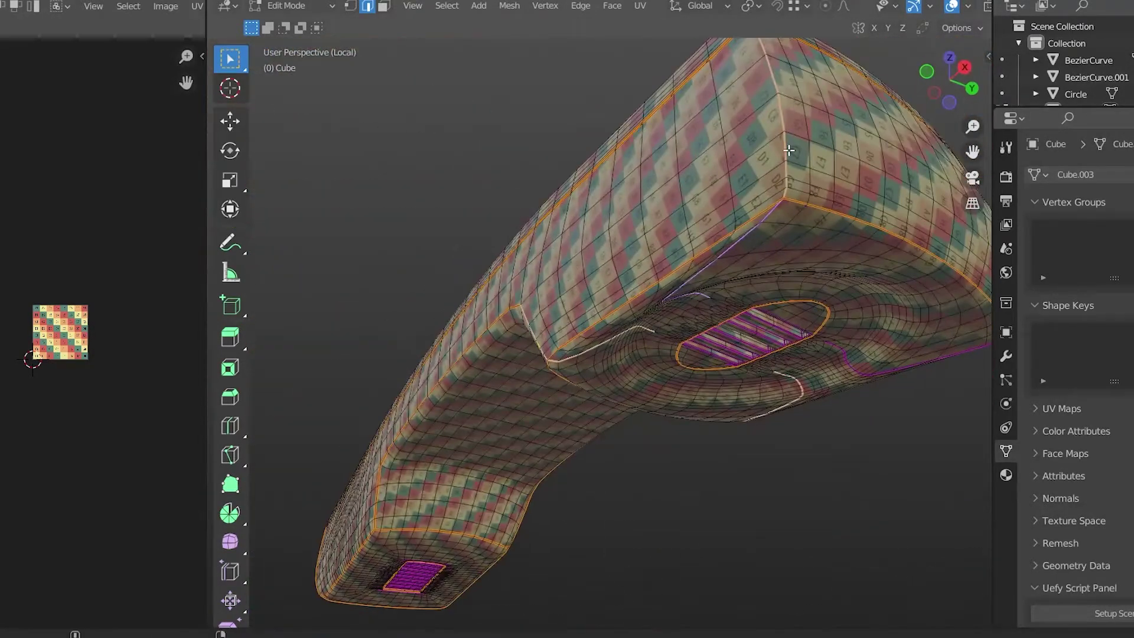
mouse_move(765, 494)
middle_mouse_down()
mouse_move(611, 472)
mouse_move(556, 452)
mouse_move(532, 413)
mouse_move(502, 432)
middle_mouse_up()
right_click(555, 452)
left_click(556, 456)
scroll(502, 431, "up", 3)
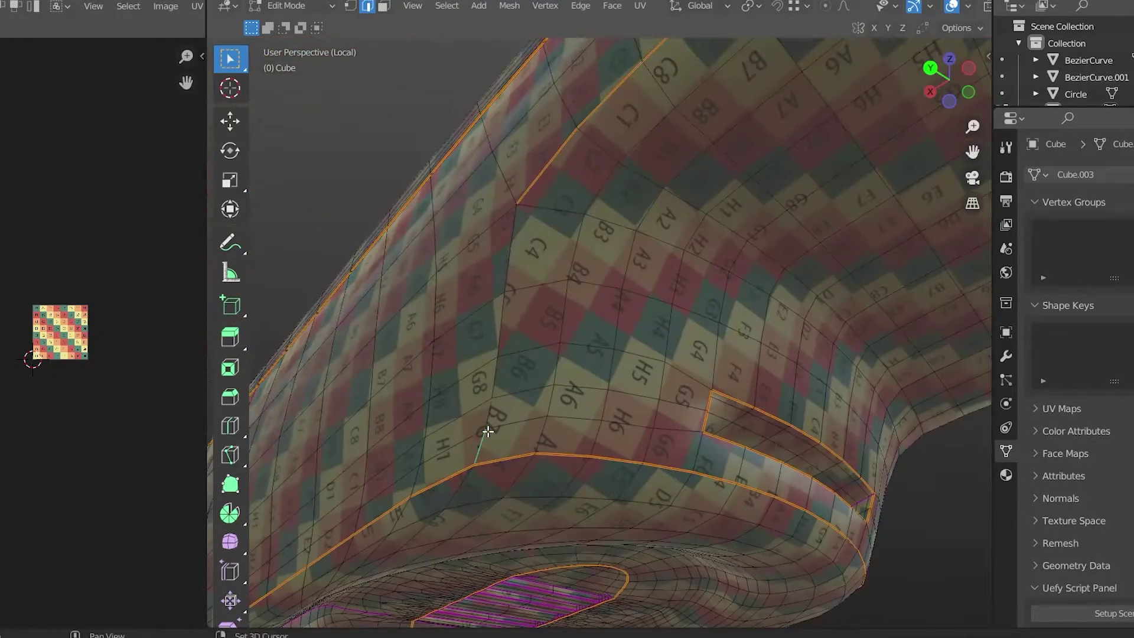
key("3")
key("a")
right_click(768, 413)
- Select the linked part of the handset mesh
mouse_move(873, 539)
middle_mouse_down()
mouse_move(621, 387)
mouse_move(903, 387)
mouse_move(658, 234)
middle_mouse_up()
scroll(621, 387, "up", 4)
scroll(57, 400, "up", 4)
key("ctrl+l")
scroll(532, 384, "down", 5)
scroll(57, 400, "down", 3)
- Select the handset's top part, deselect the bottom, then select all for unwrapping
key("l")
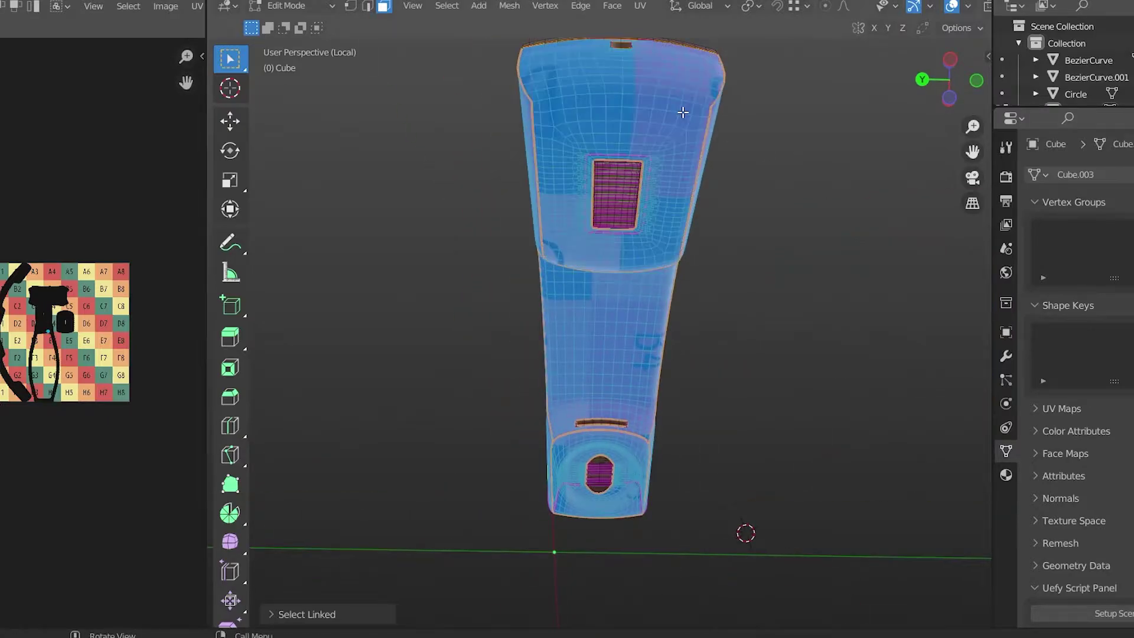
middle_click_drag(686, 112, 520, 457)
key("shift+l")
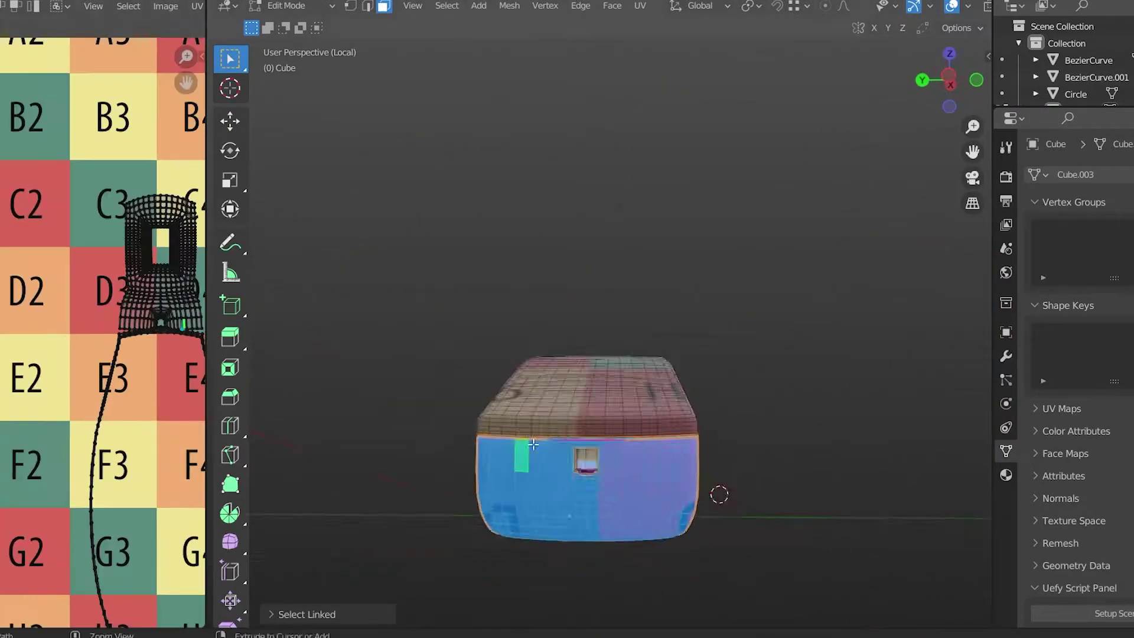
scroll(552, 372, "up", 3)
scroll(849, 354, "up", 3)
key("a")
right_click(590, 450)
- Re-unwrap the handset's UVs
left_click(707, 449)
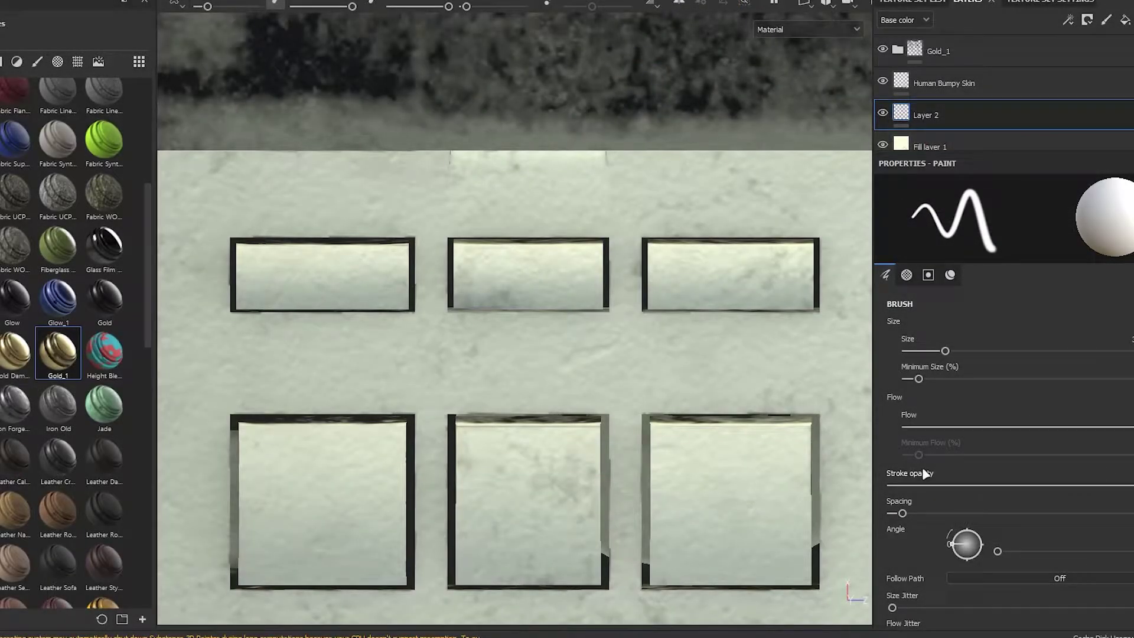
- Set the paint brush base colour to dark grey 1F1F1F
scroll(931, 497, "down", 2)
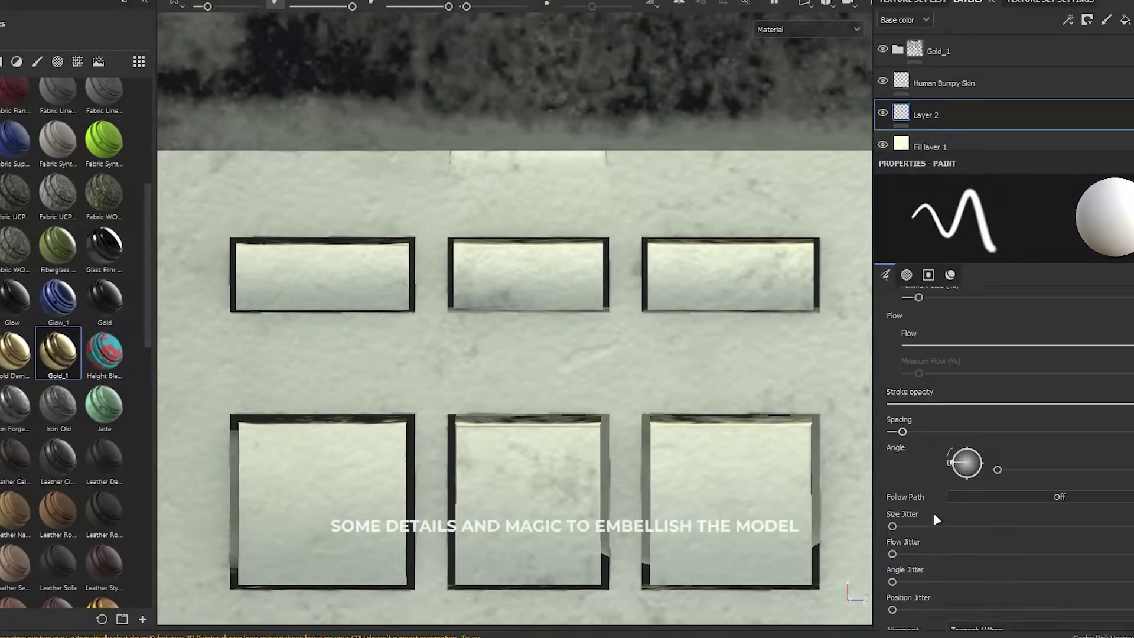
scroll(953, 537, "down", 2)
scroll(952, 536, "down", 2)
scroll(948, 491, "down", 2)
scroll(947, 491, "up", 2)
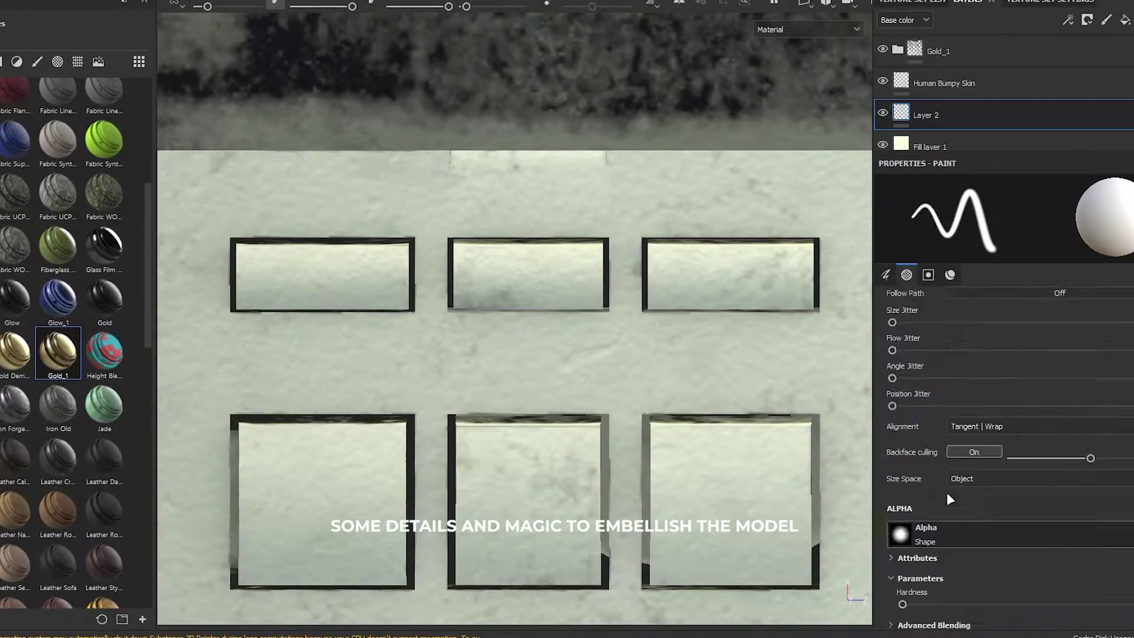
scroll(950, 474, "up", 2)
scroll(950, 474, "down", 3)
scroll(945, 476, "down", 3)
left_click(969, 450)
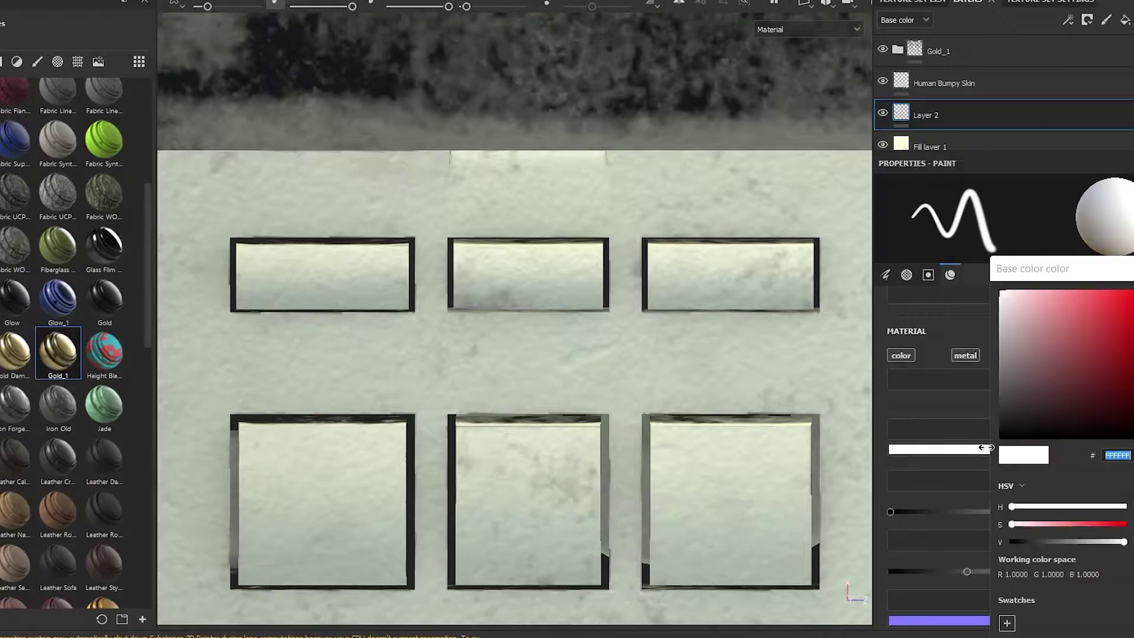
left_click(1002, 423)
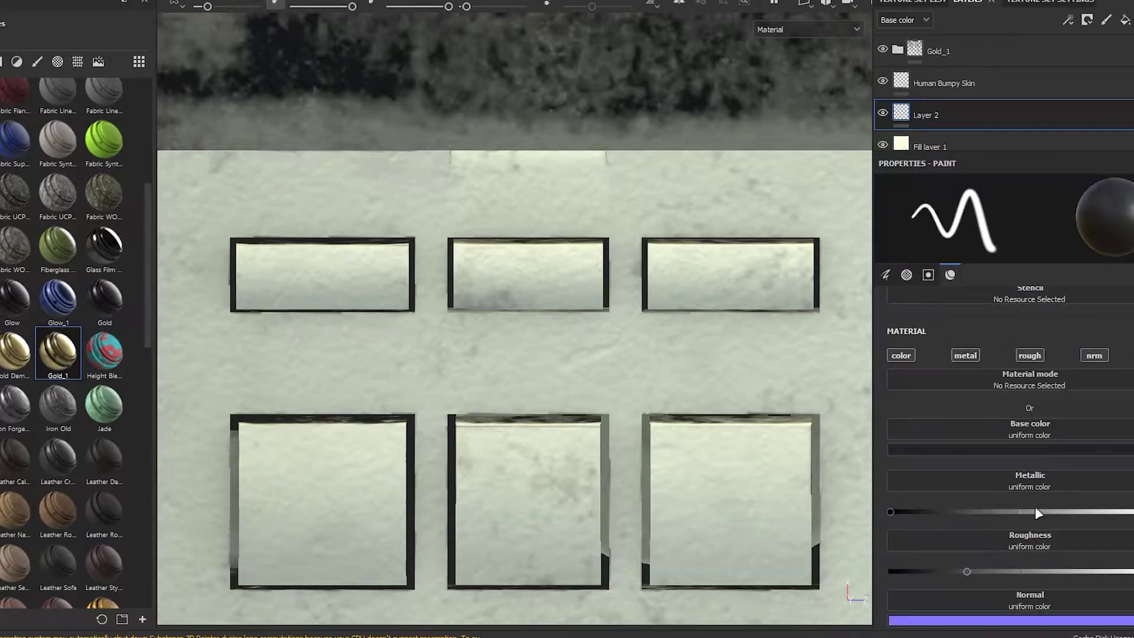
- Search the brush alphas for 'fonts'
scroll(1017, 533, "down", 2)
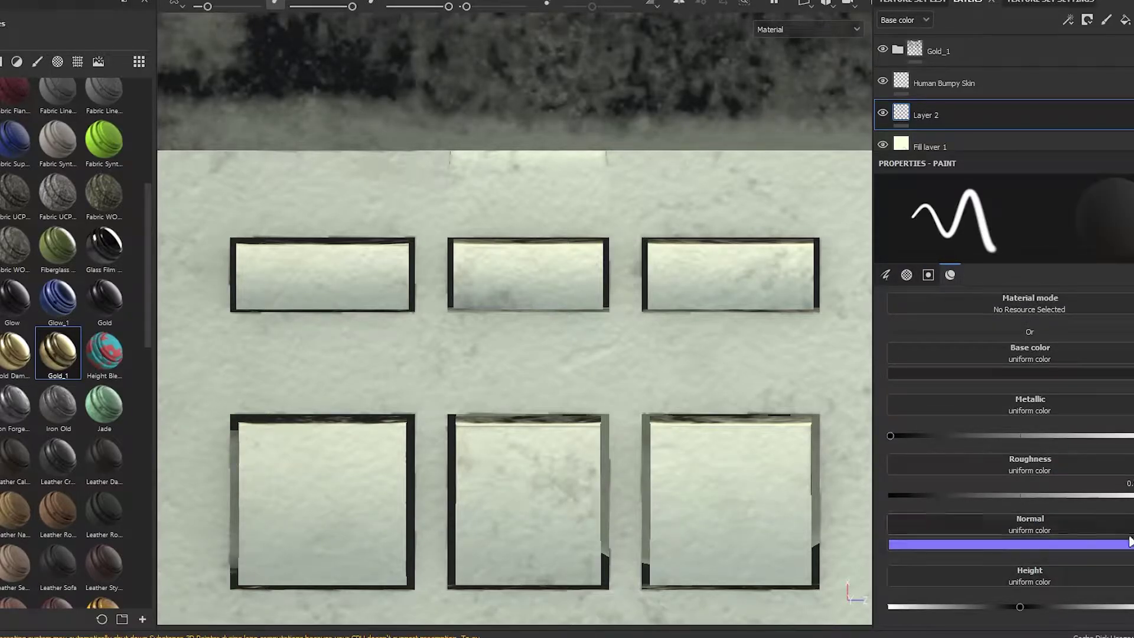
scroll(1049, 603, "up", 2)
scroll(1049, 599, "up", 2)
scroll(1050, 600, "down", 4)
scroll(1021, 533, "up", 4)
scroll(987, 549, "up", 3)
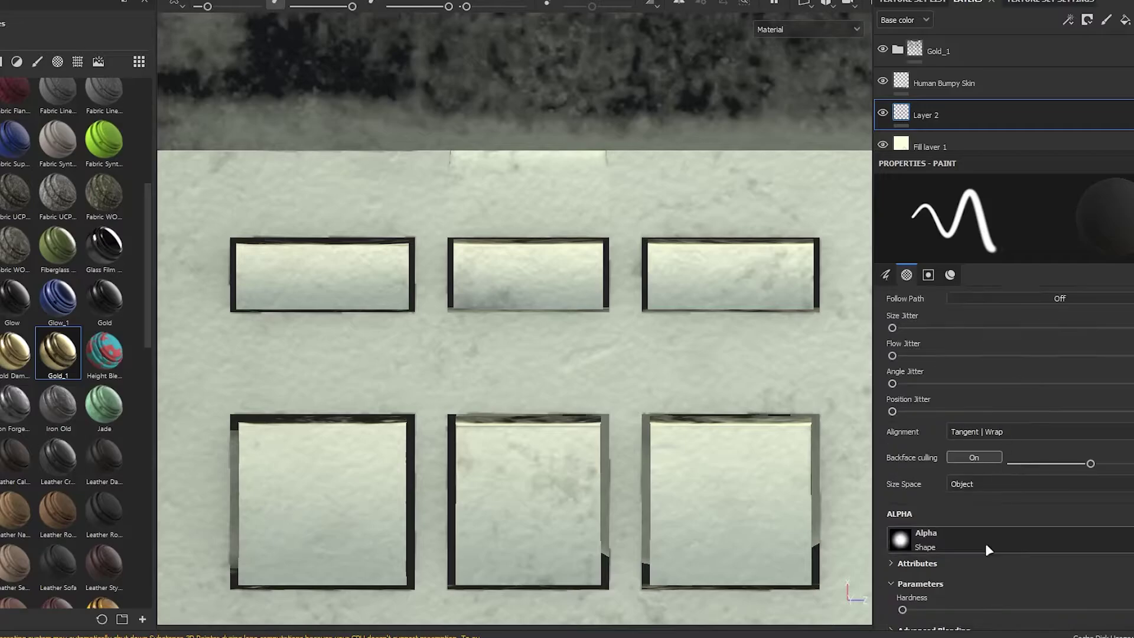
left_click(988, 532)
key("BackSpace")
key("BackSpace")
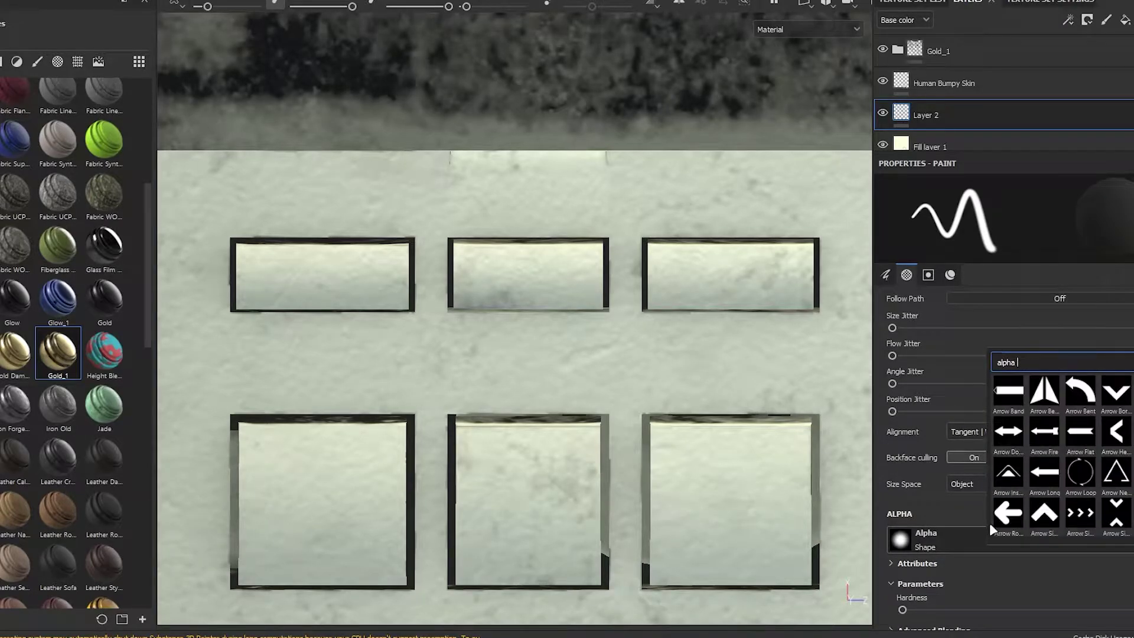
type("fonts")
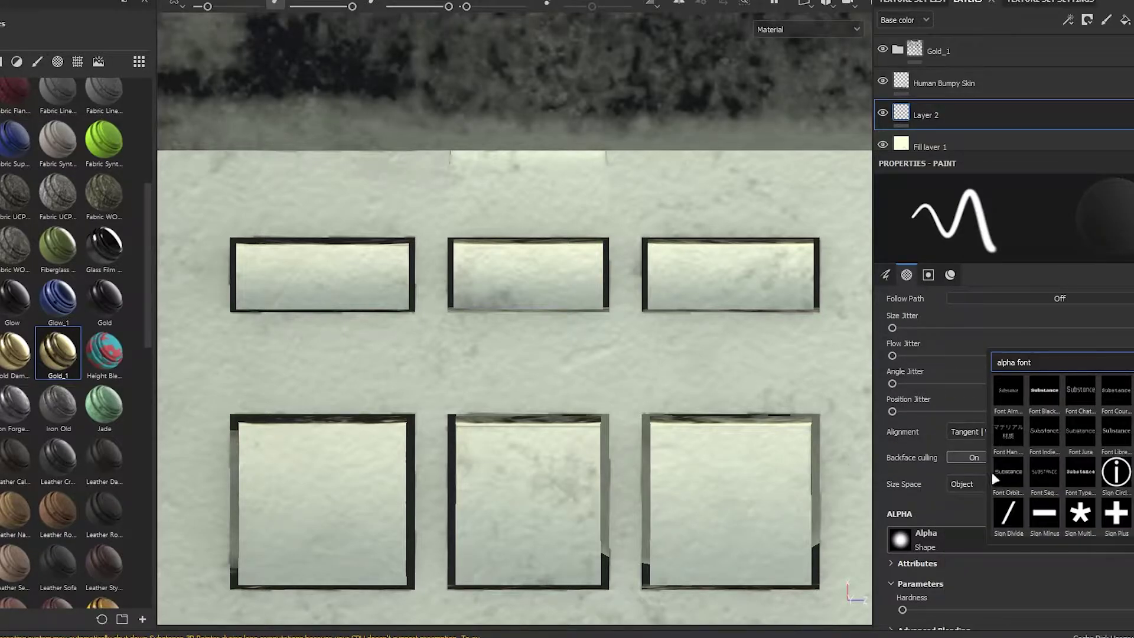
- With the Font Jura alpha, stamp S under the left button and RP under the middle one
left_click(1076, 424)
left_click_drag(979, 602, 956, 603)
type("S")
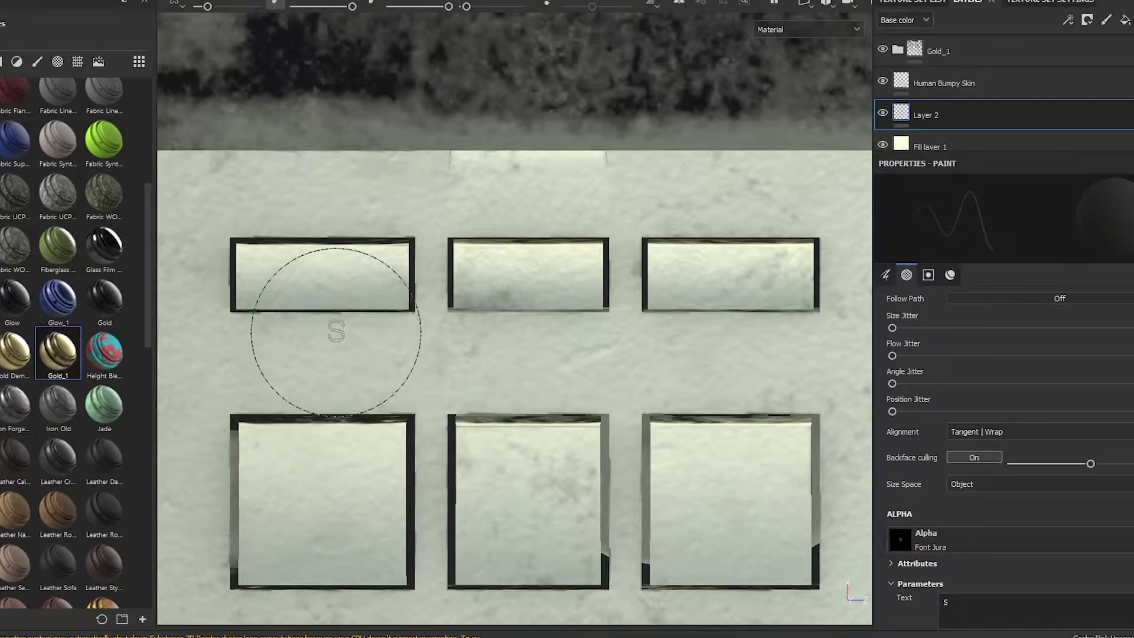
left_click(324, 337)
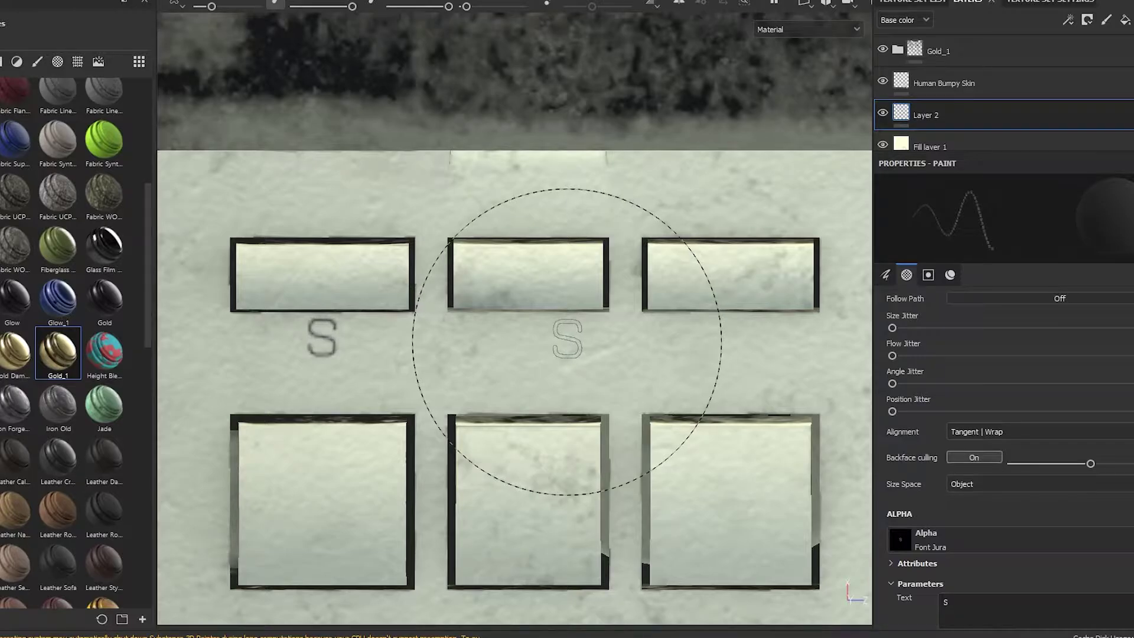
key("ctrl+z")
left_click(324, 343)
type("RP")
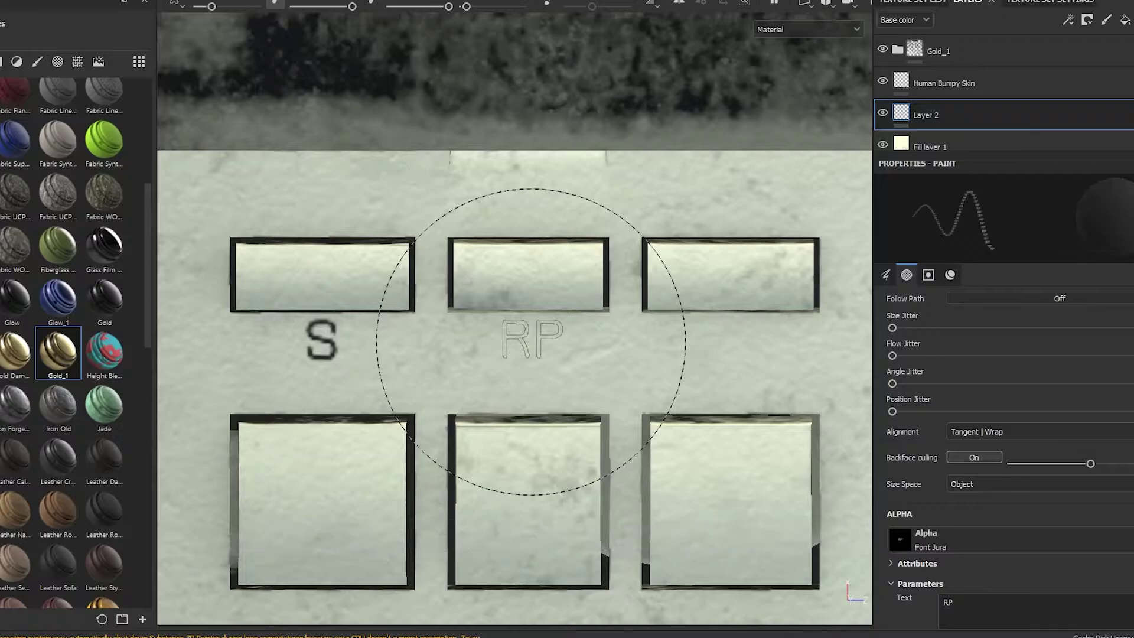
left_click(534, 341)
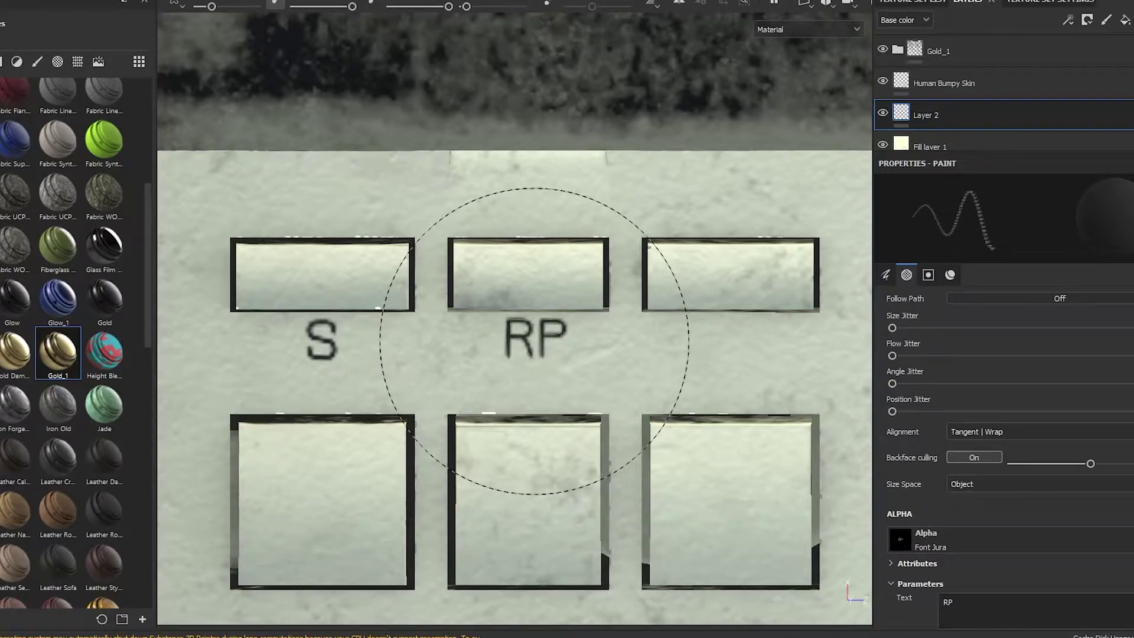
double_click(938, 601)
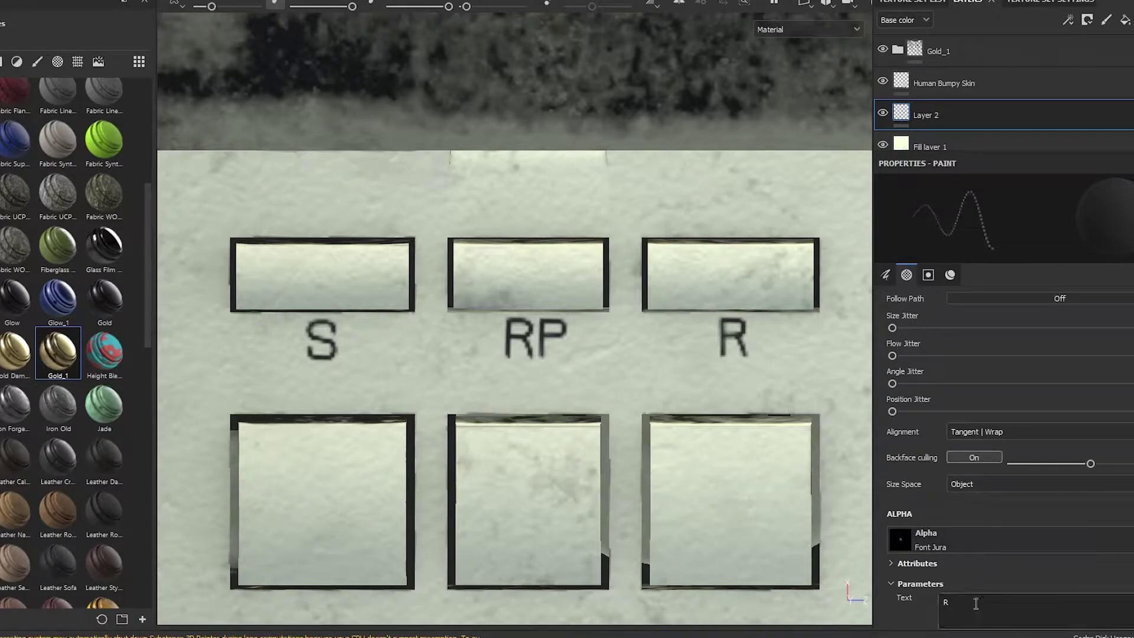
left_click(980, 539)
- Search the alphas for 'circ' and choose Circle Double
key("BackSpace")
key("BackSpace")
key("BackSpace")
type("circ")
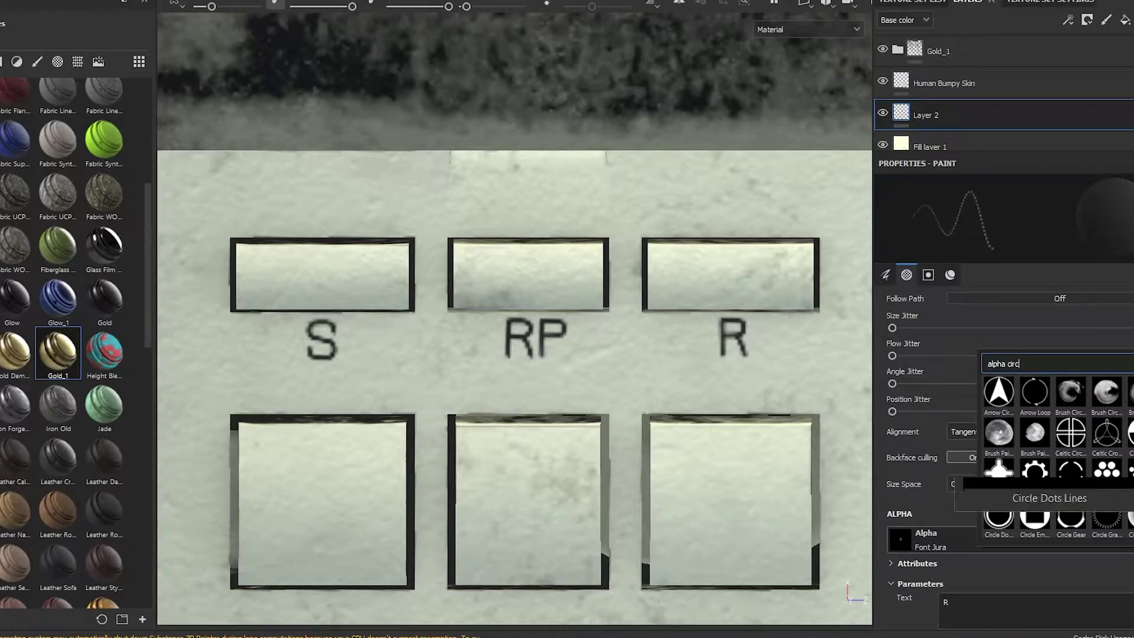
scroll(1057, 455, "down", 3)
scroll(1058, 455, "down", 3)
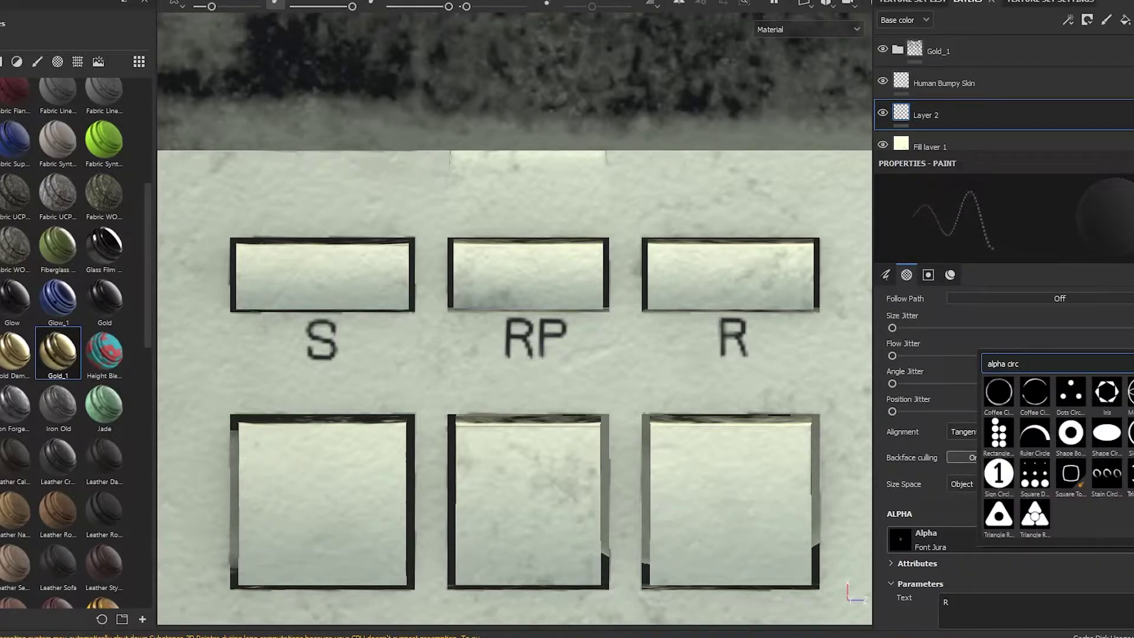
scroll(1057, 455, "up", 6)
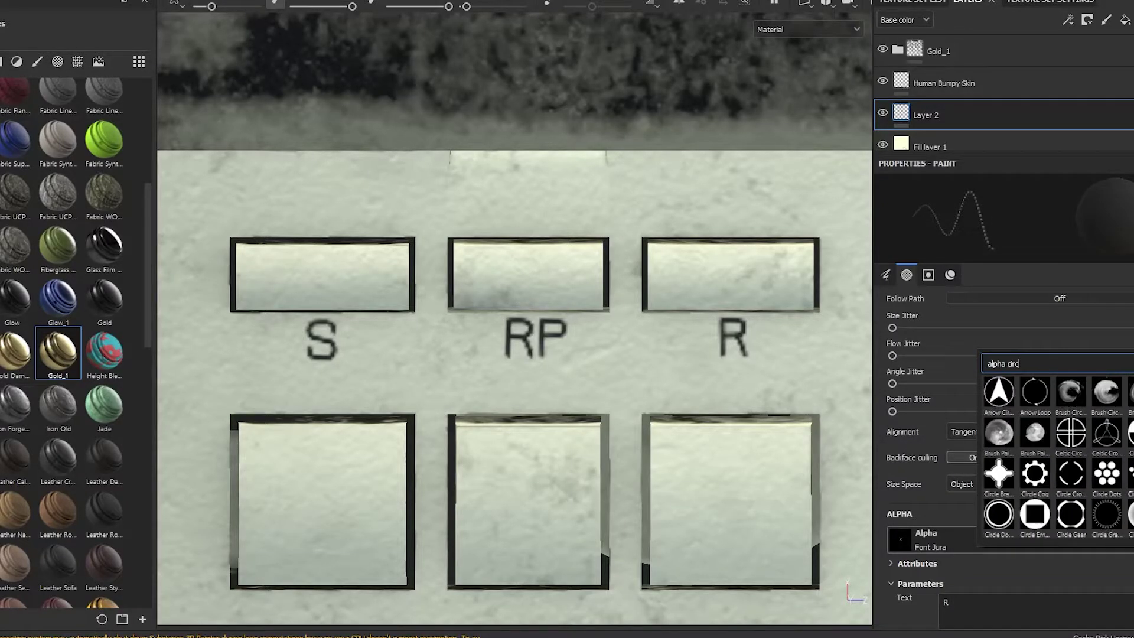
left_click(997, 518)
- Shrink the brush and test-stamp normal and inverted rings, undoing both
scroll(993, 537, "down", 2)
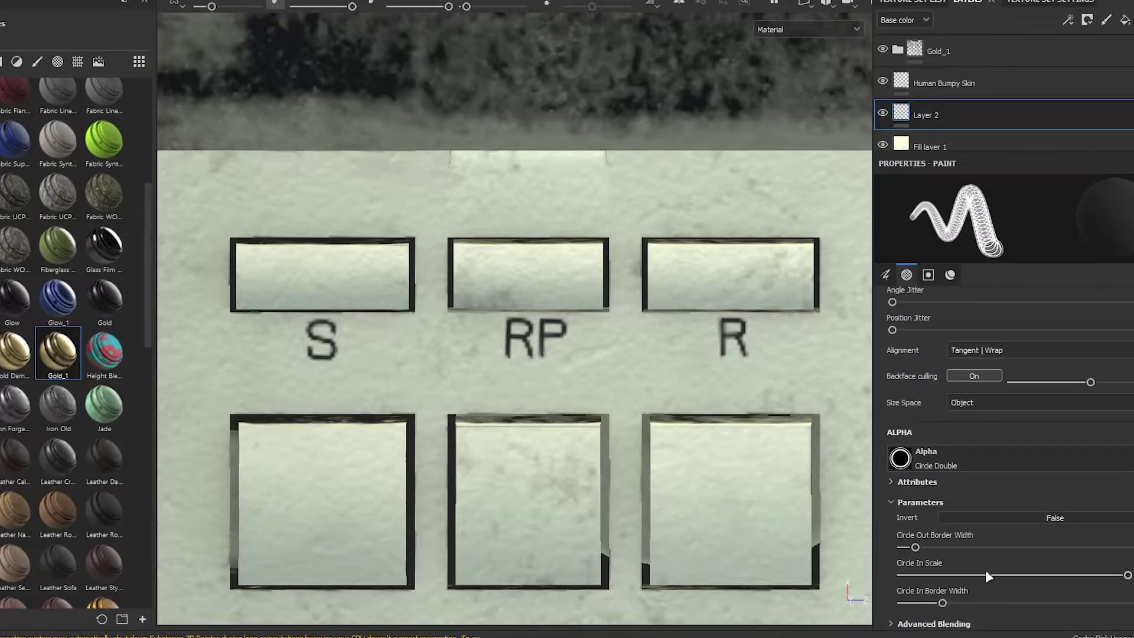
right_click_drag(614, 369, 591, 366, "ctrl")
left_click(632, 361)
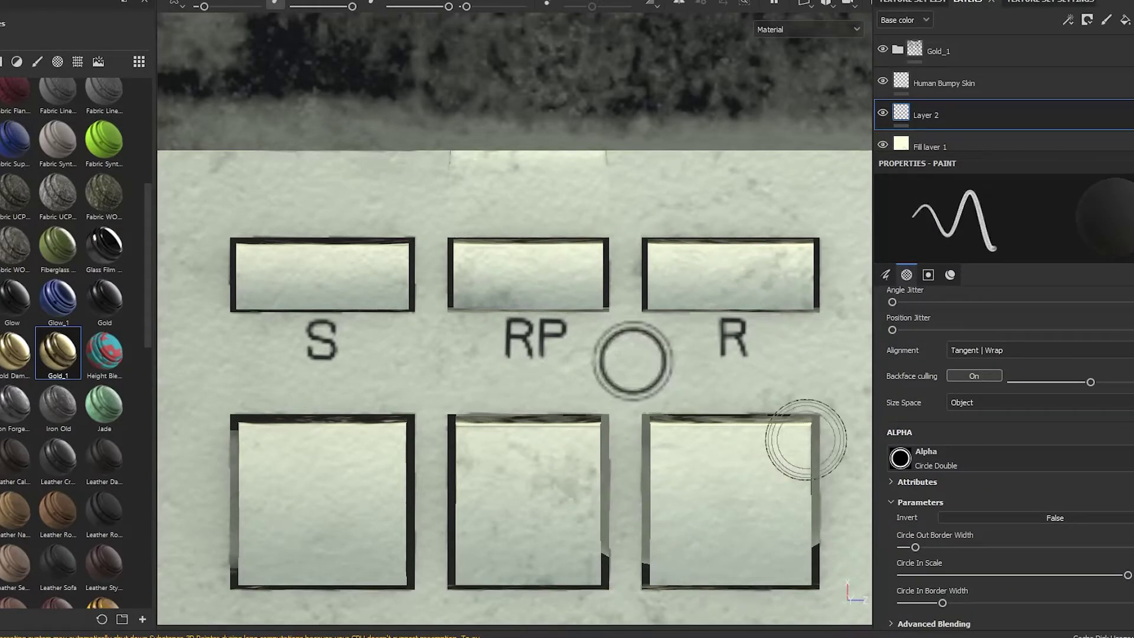
key("ctrl+z")
left_click(955, 514)
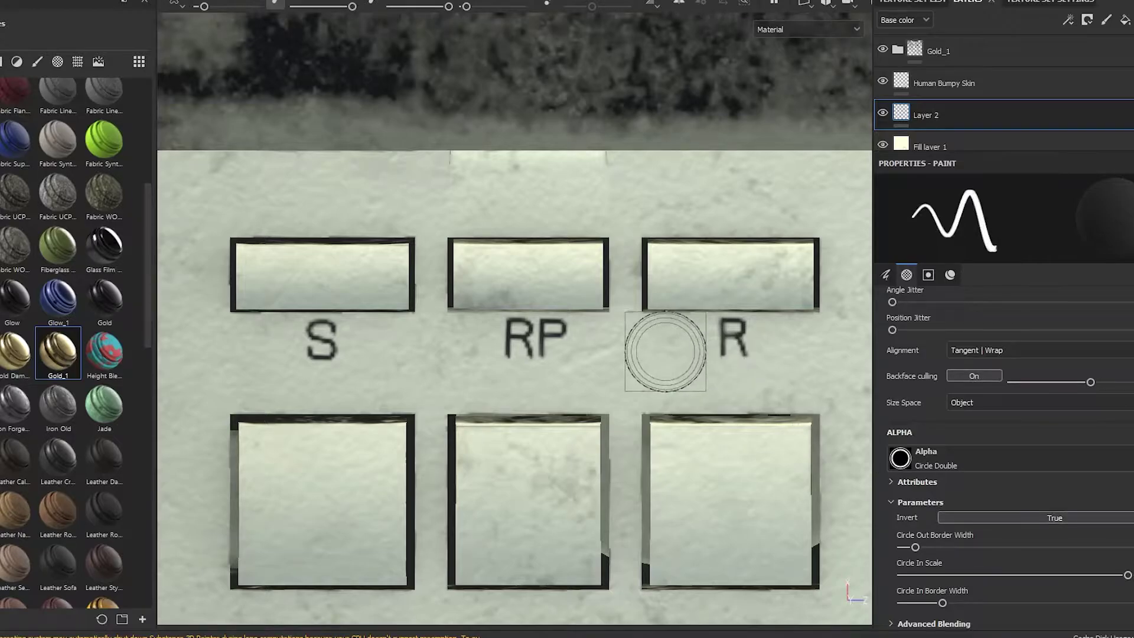
left_click(651, 368)
key("ctrl+z")
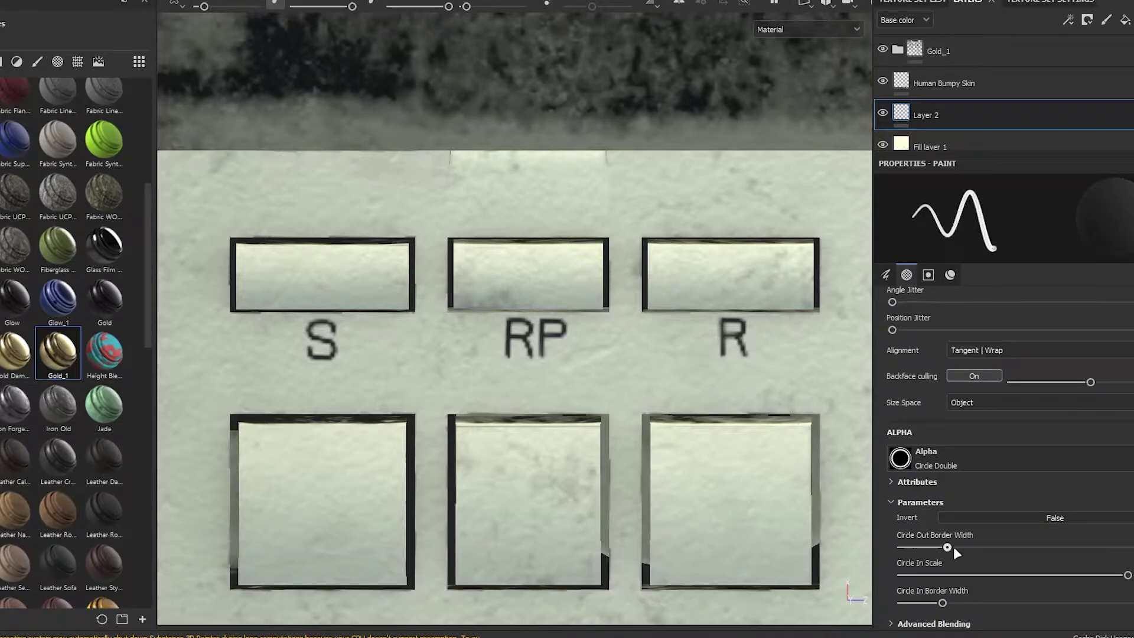
- Thicken the ring with a smaller inner circle and thinner border, then paint the dot above R
left_click_drag(928, 575, 924, 576)
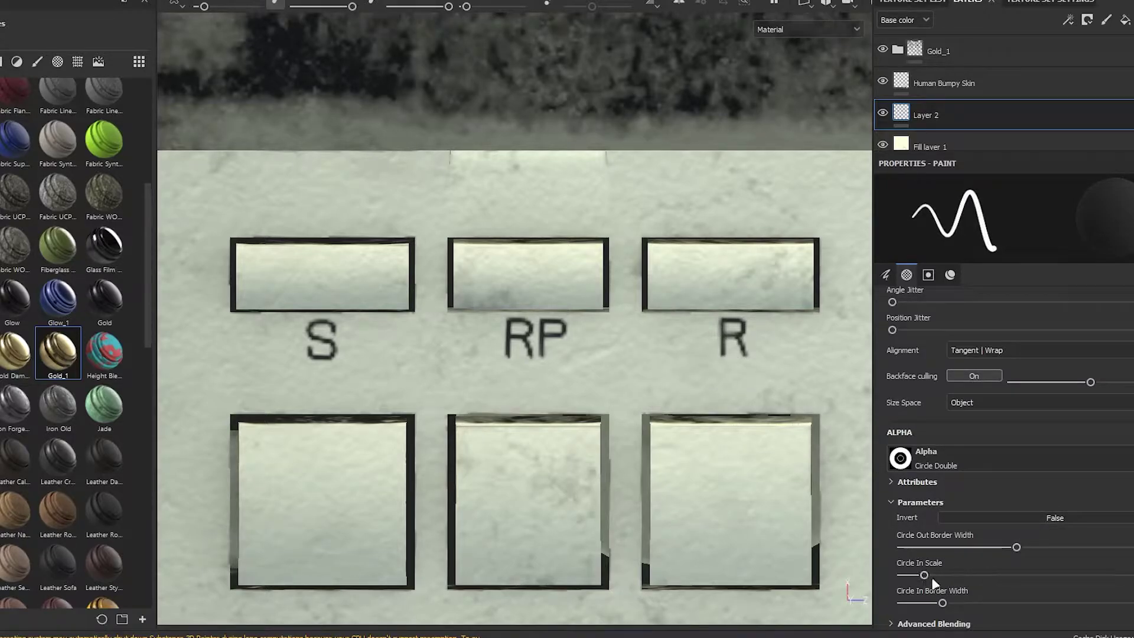
left_click(965, 548)
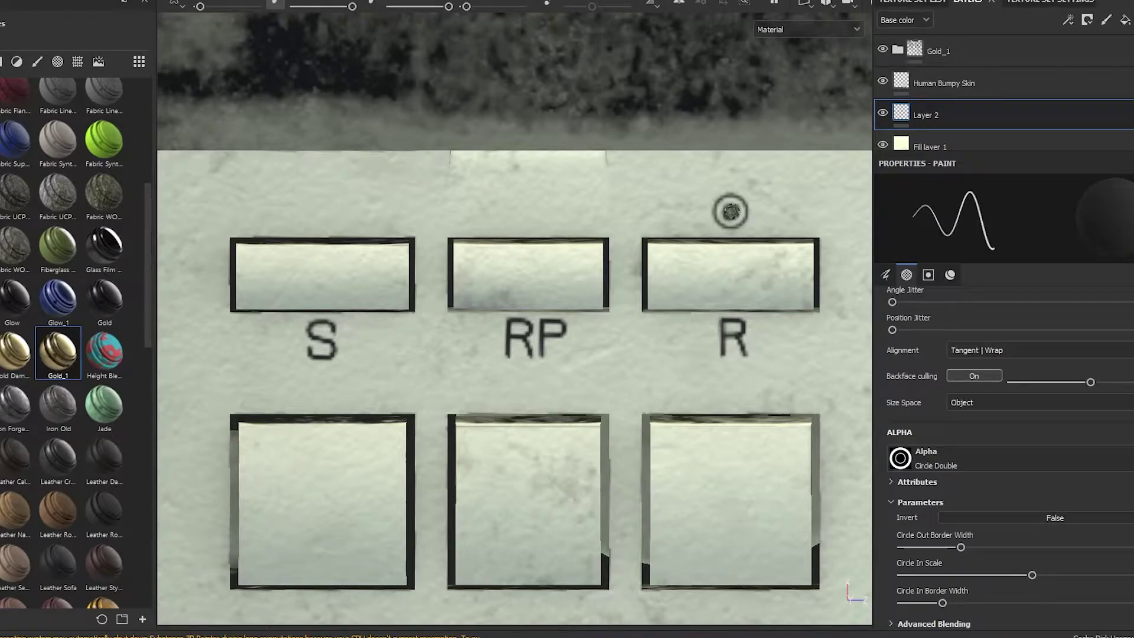
scroll(768, 222, "up", 6)
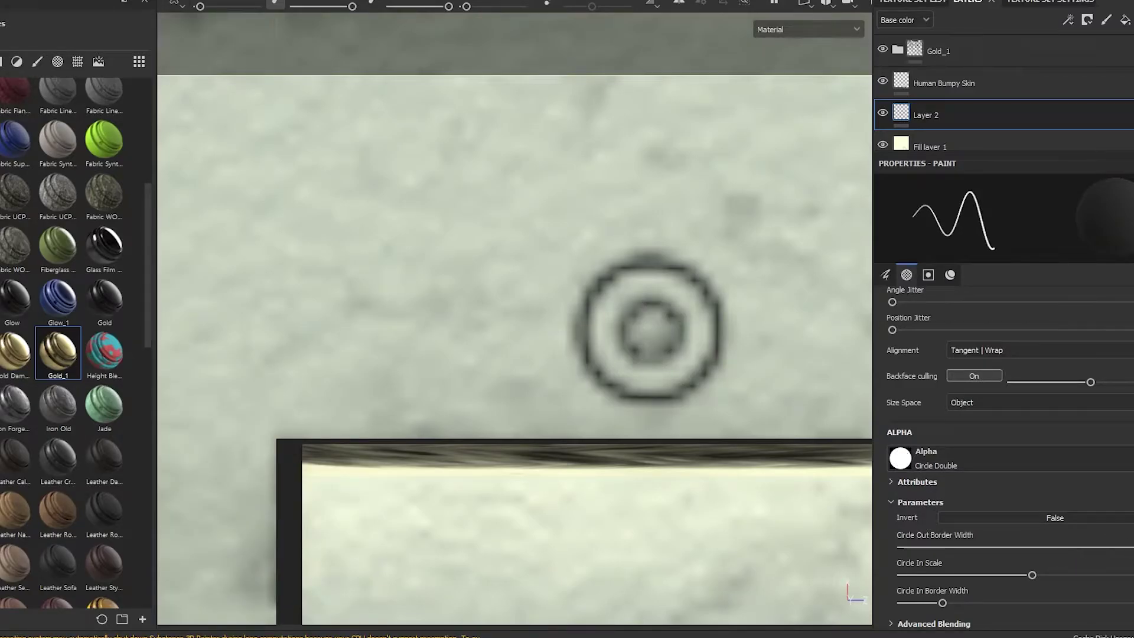
left_click(650, 330)
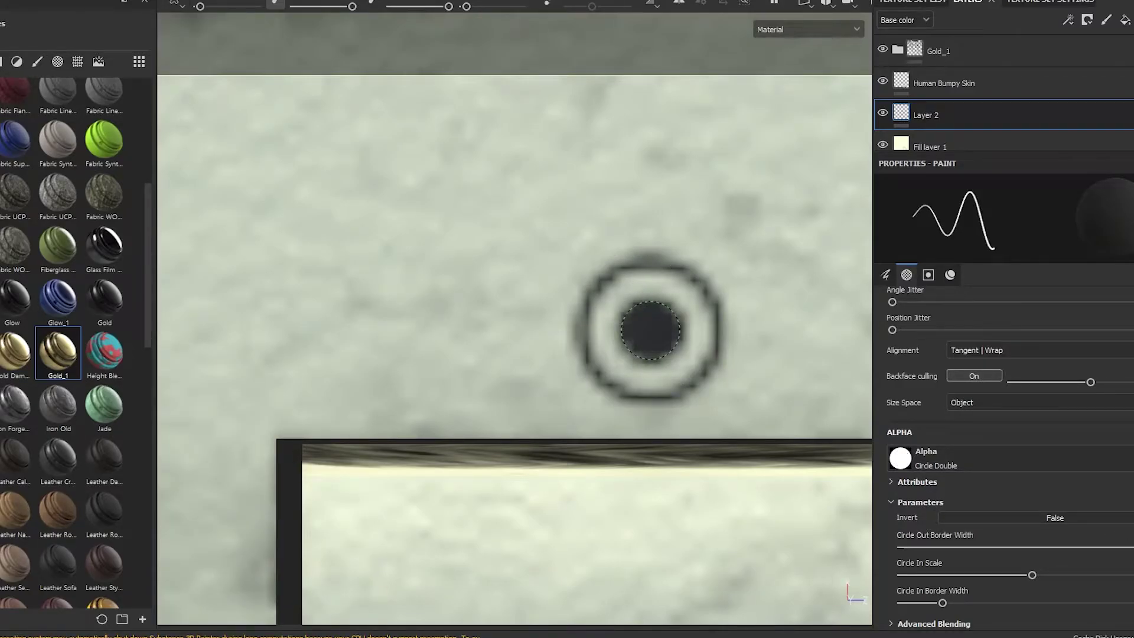
key("shift")
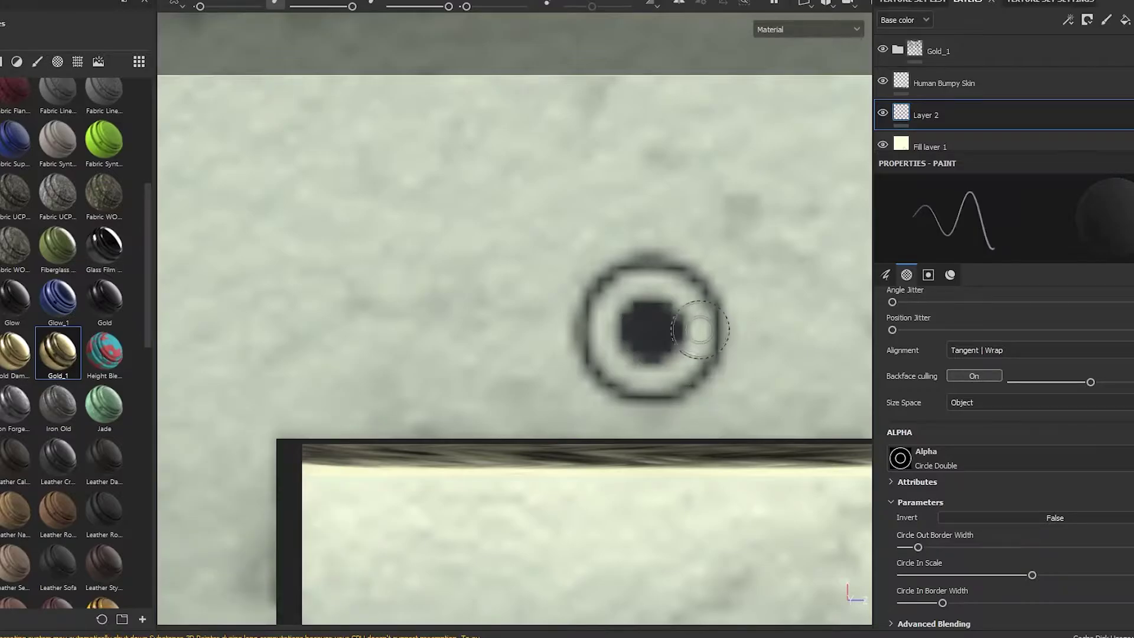
right_click_drag(653, 329, 668, 329, "ctrl")
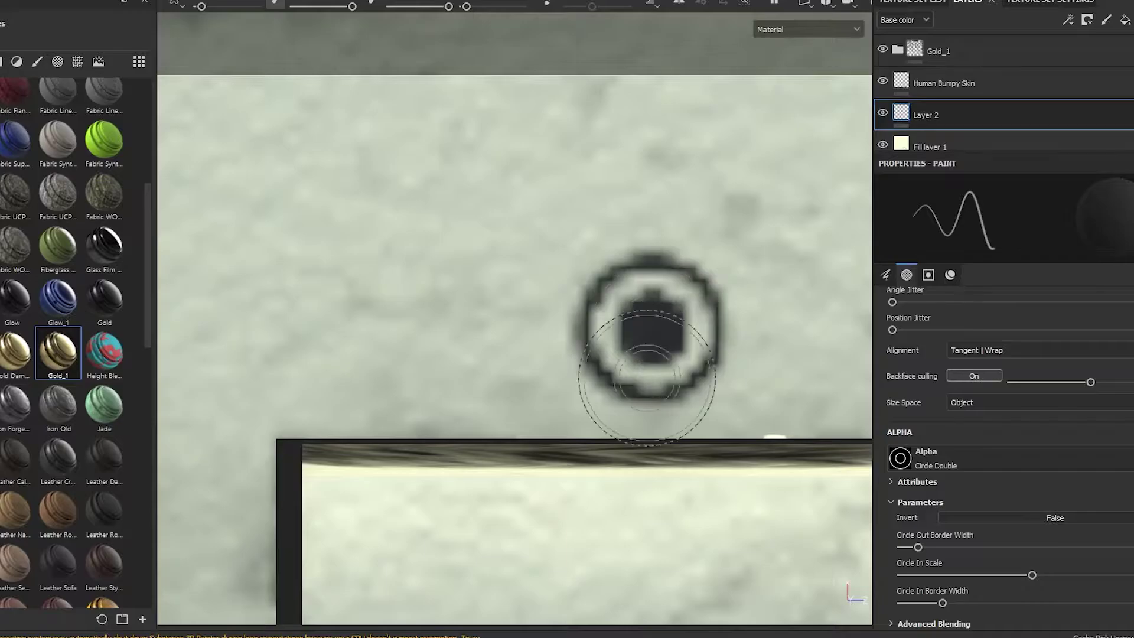
scroll(607, 400, "down", 5)
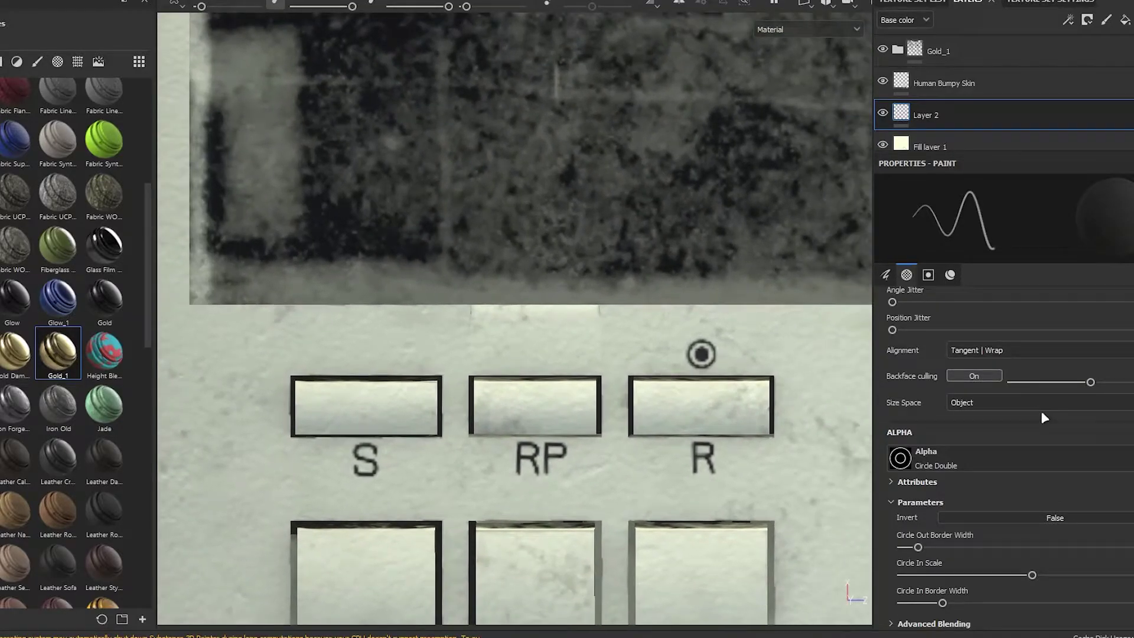
- Search the alphas for 'arrow', try Arrow Rounded and enlarge the brush
left_click(995, 466)
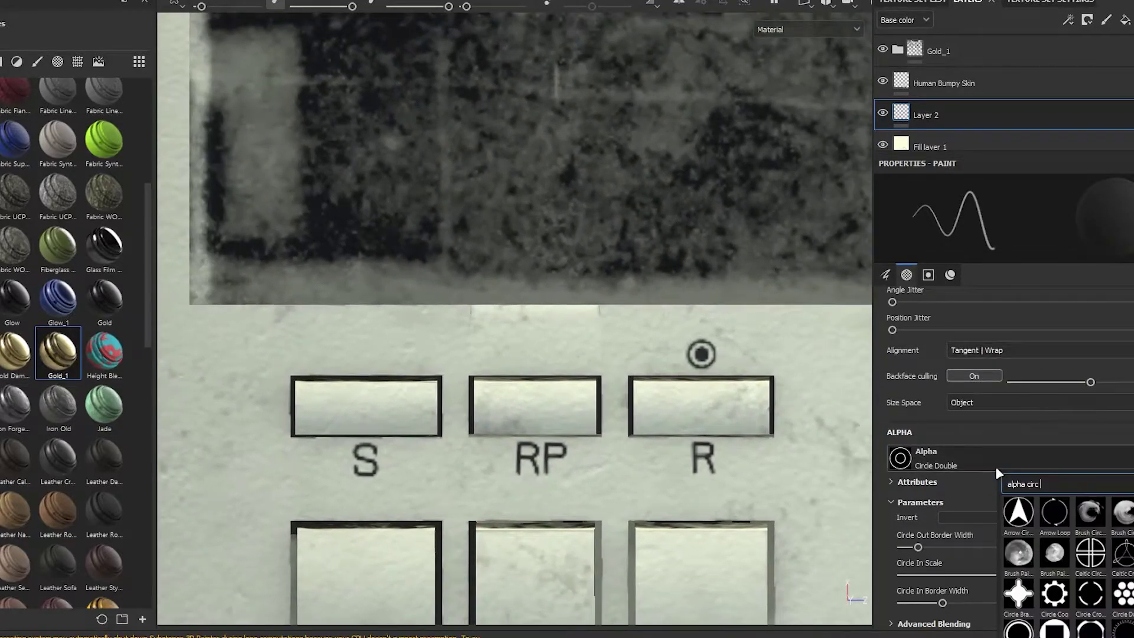
key("BackSpace")
key("BackSpace")
key("BackSpace")
type("arrow")
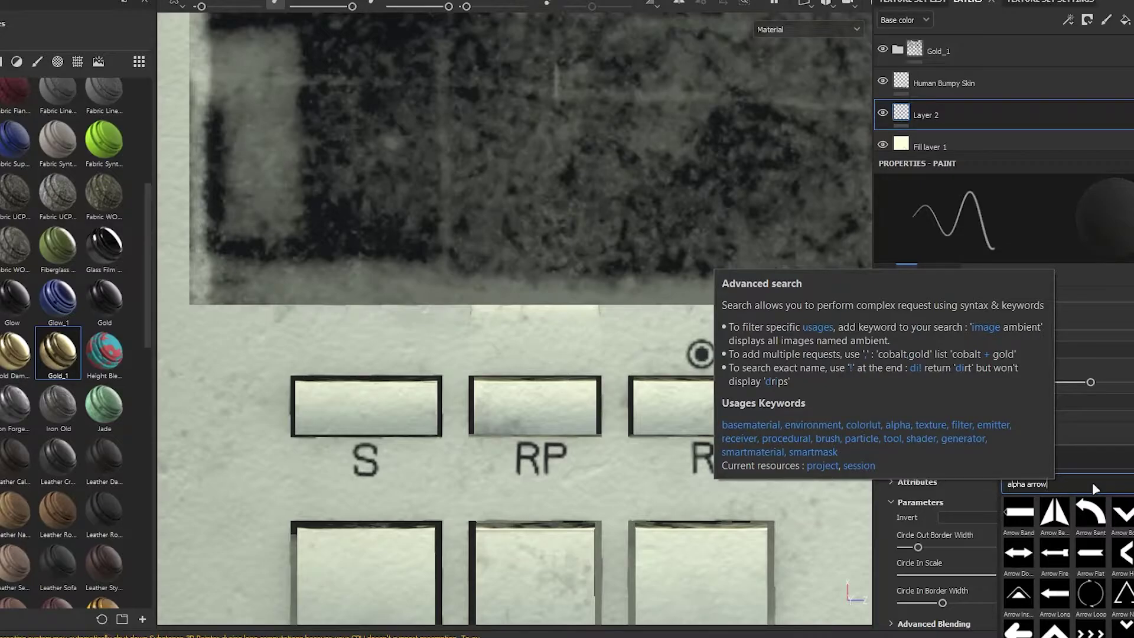
left_click(1019, 631)
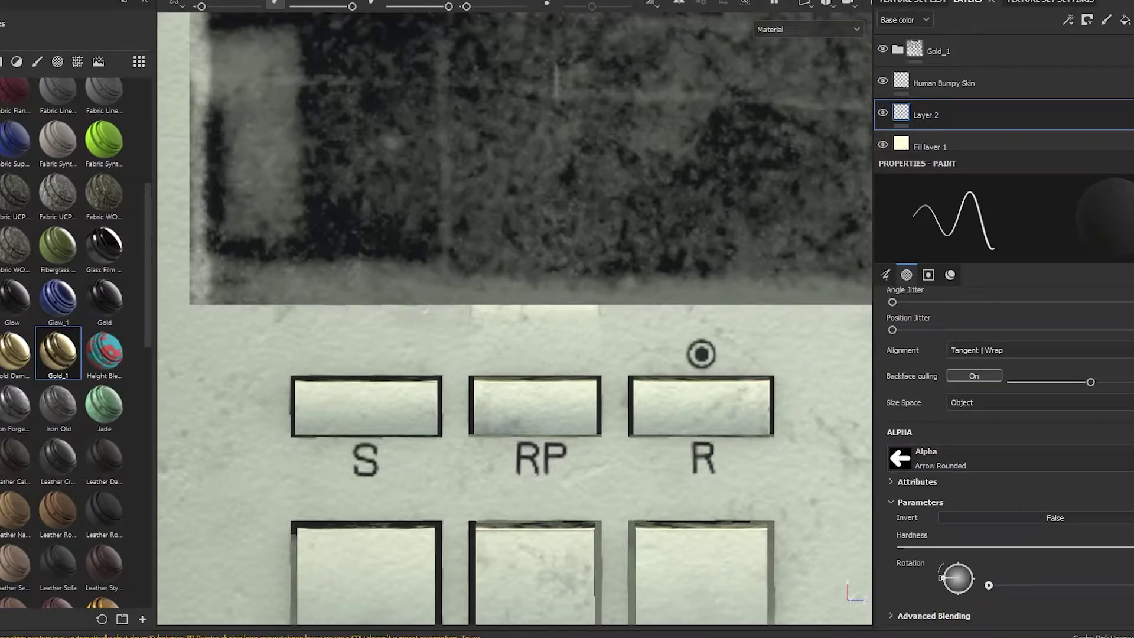
scroll(997, 537, "down", 3)
scroll(936, 558, "down", 3)
scroll(906, 476, "up", 4)
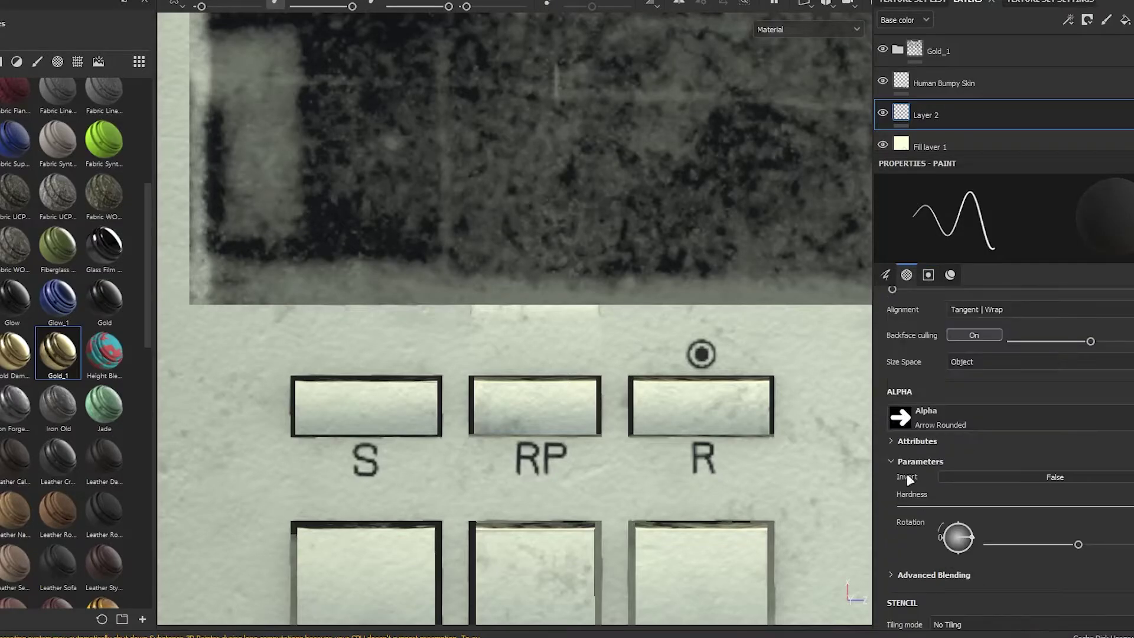
left_click(906, 441)
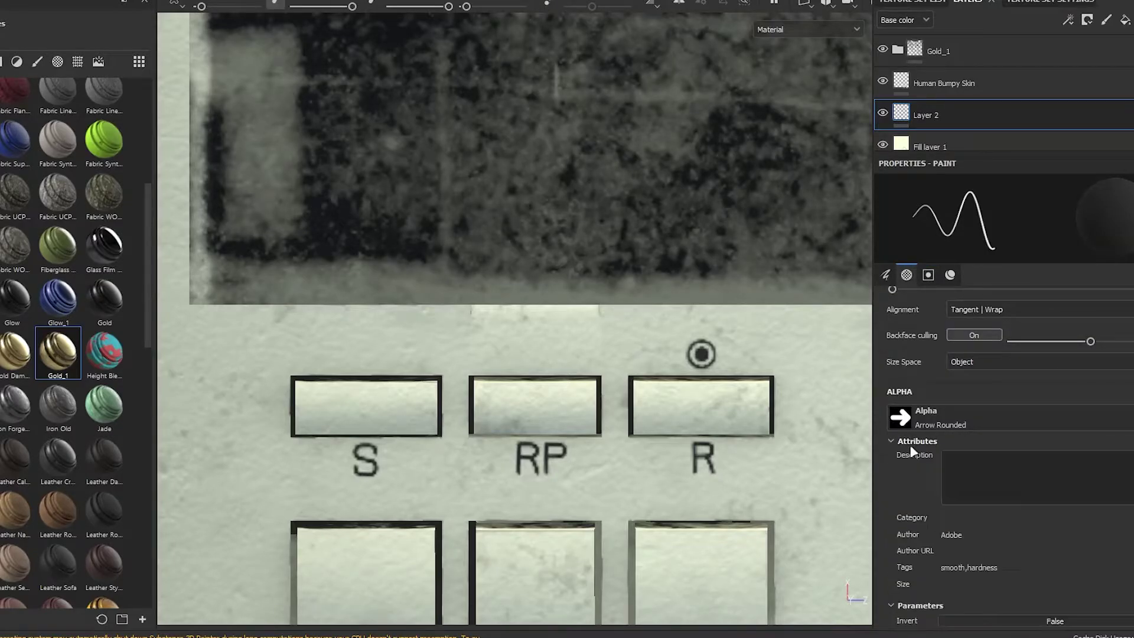
scroll(907, 473, "up", 1)
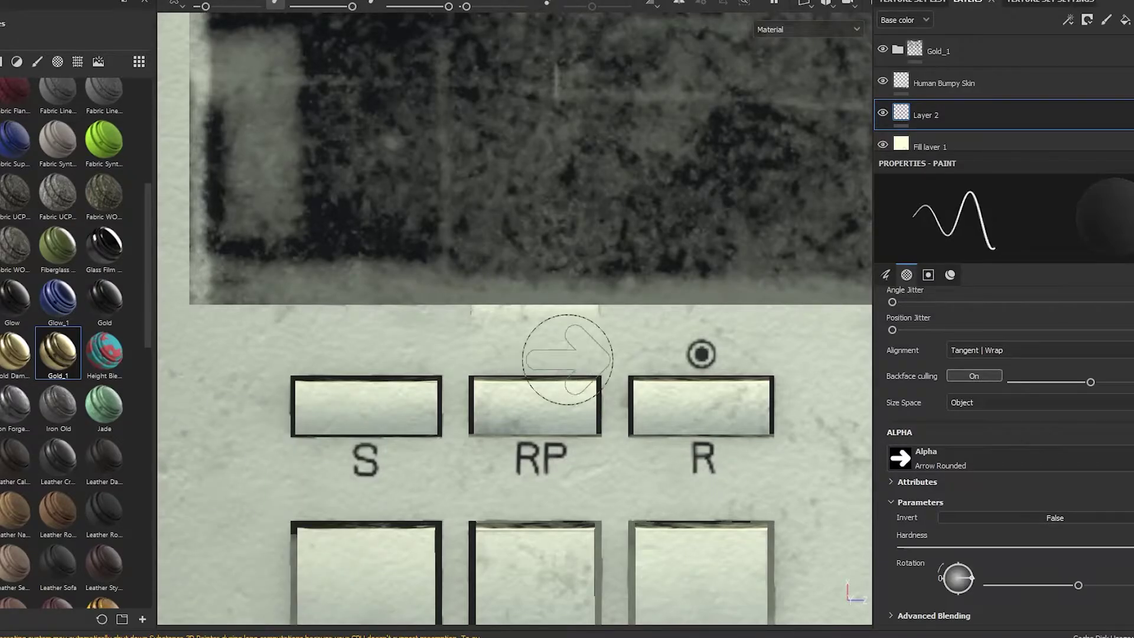
mouse_move(567, 359)
right_mouse_down("ctrl")
mouse_move(585, 359)
mouse_move(526, 359)
right_mouse_up("ctrl")
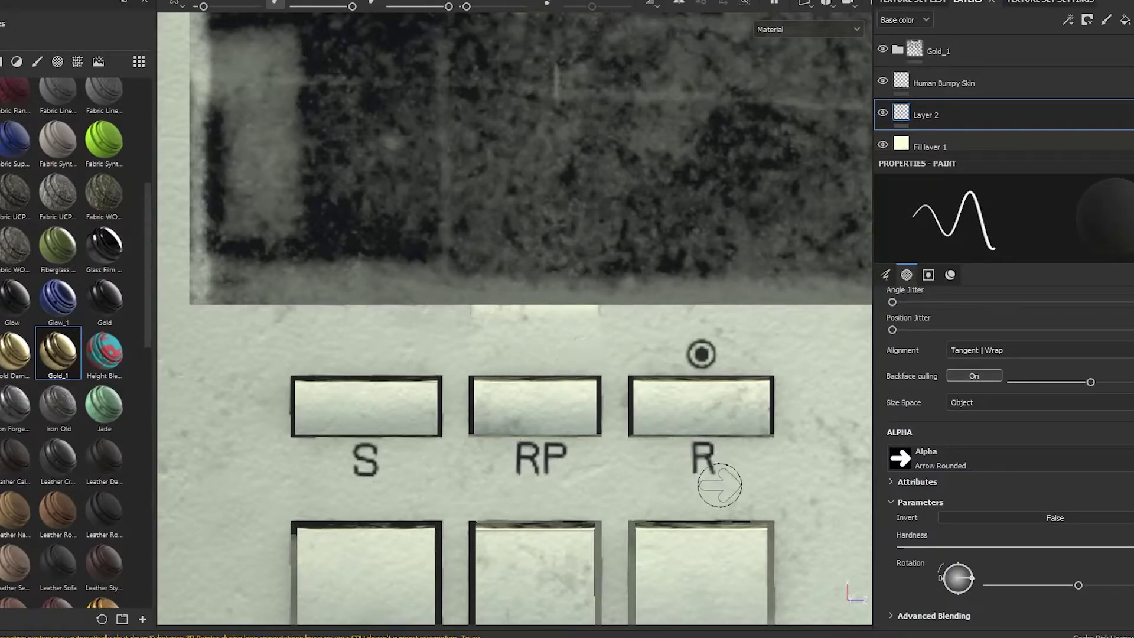
- Switch to Arrow Long with a thinner body and stamp two arrows above RP
left_click(977, 458)
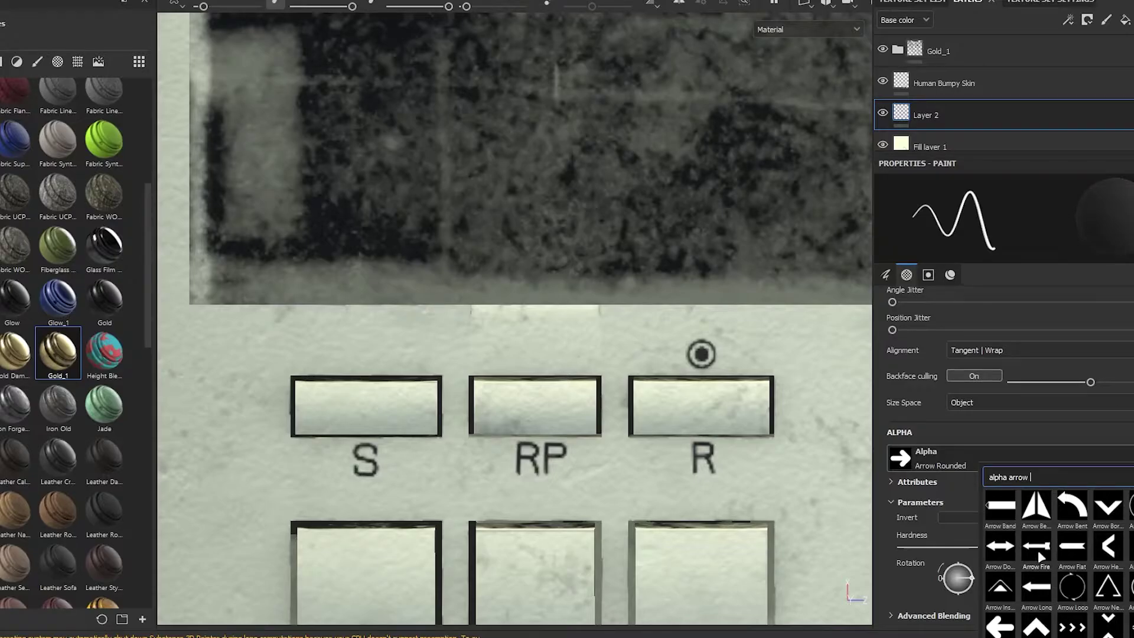
mouse_move(1036, 547)
left_click(1036, 588)
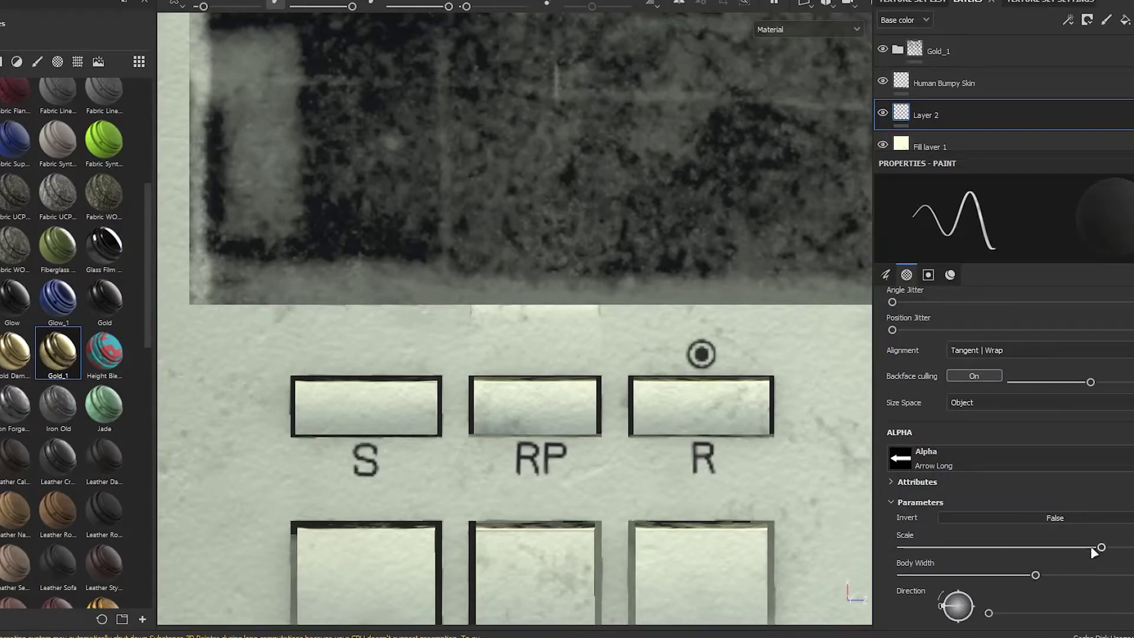
left_click_drag(1006, 574, 994, 574)
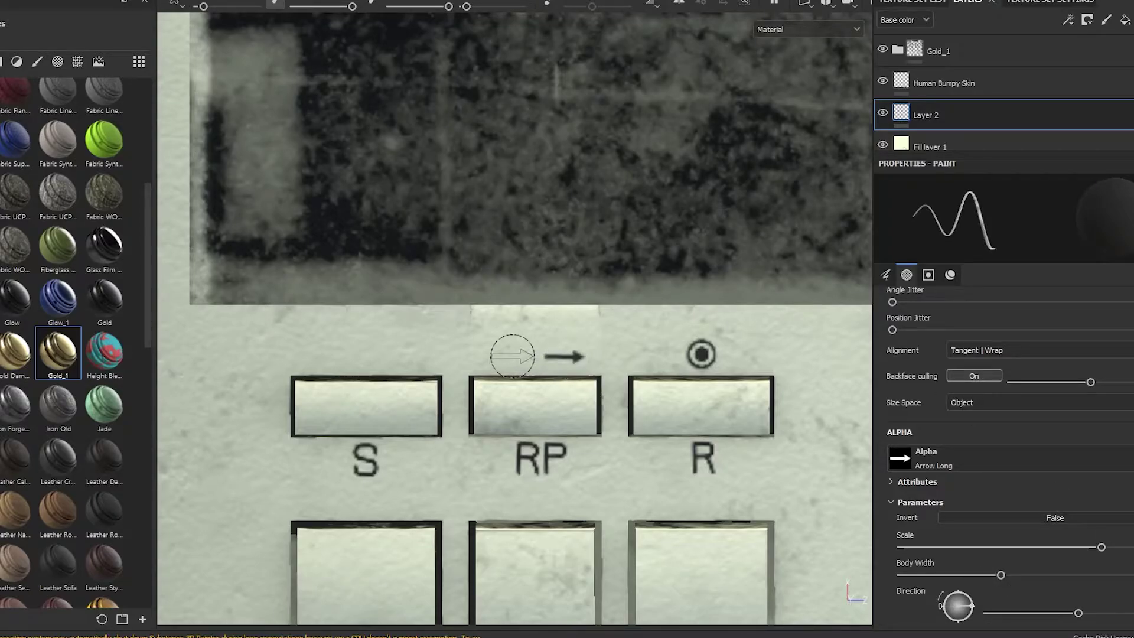
scroll(566, 402, "up", 4)
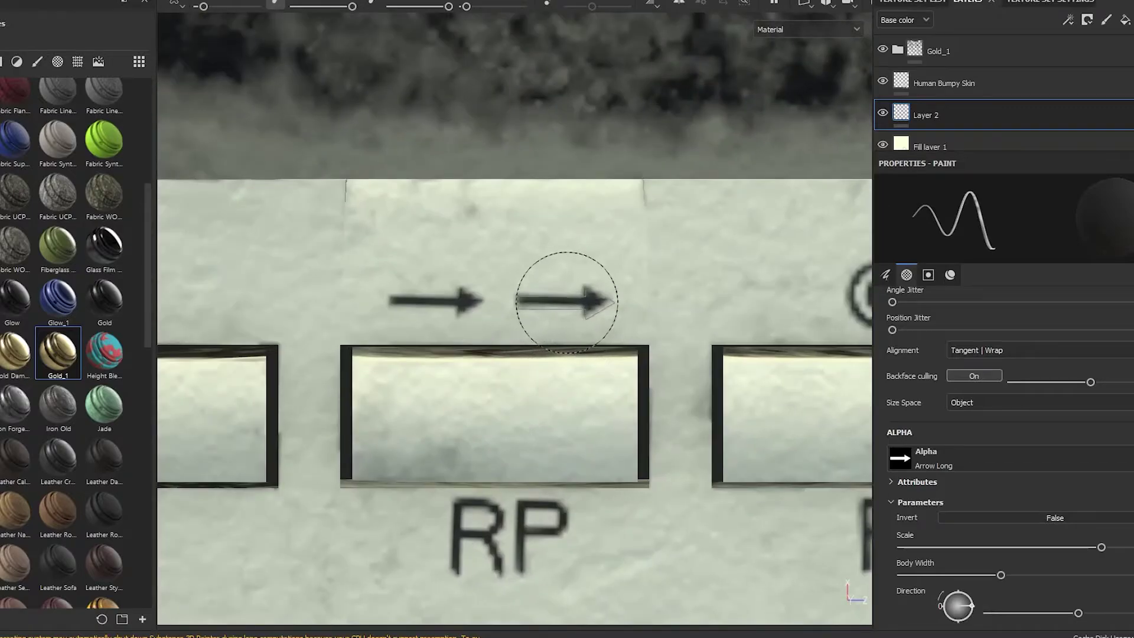
left_click(566, 301)
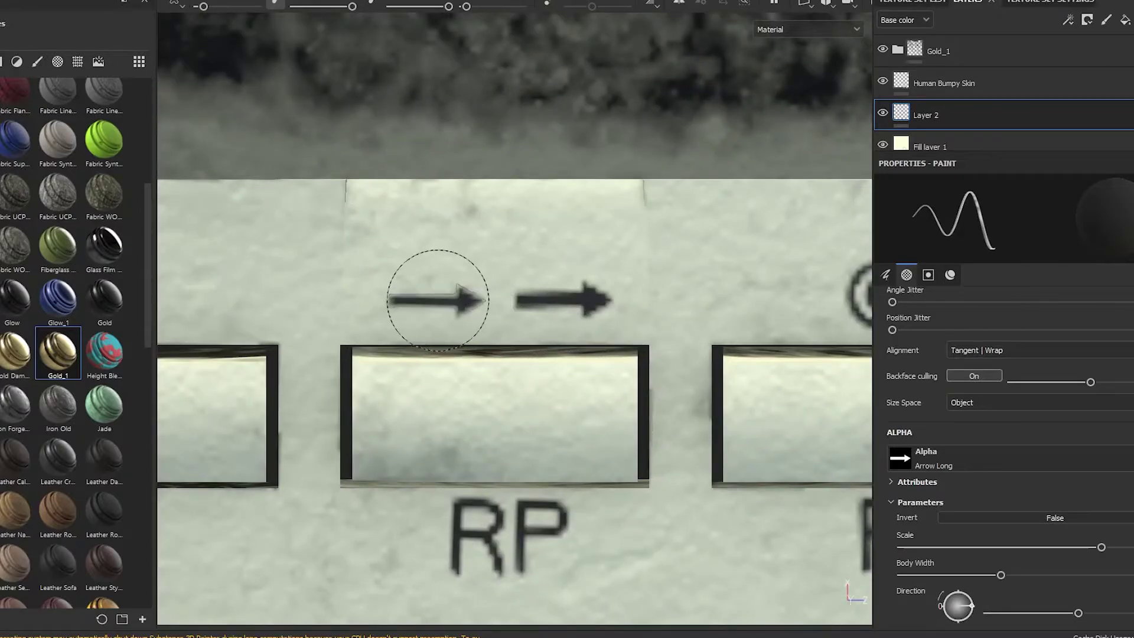
left_click(438, 300)
- Bring in siemens-logo-0.png with its usage set to texture
scroll(438, 300, "down", 3)
scroll(480, 449, "down", 6)
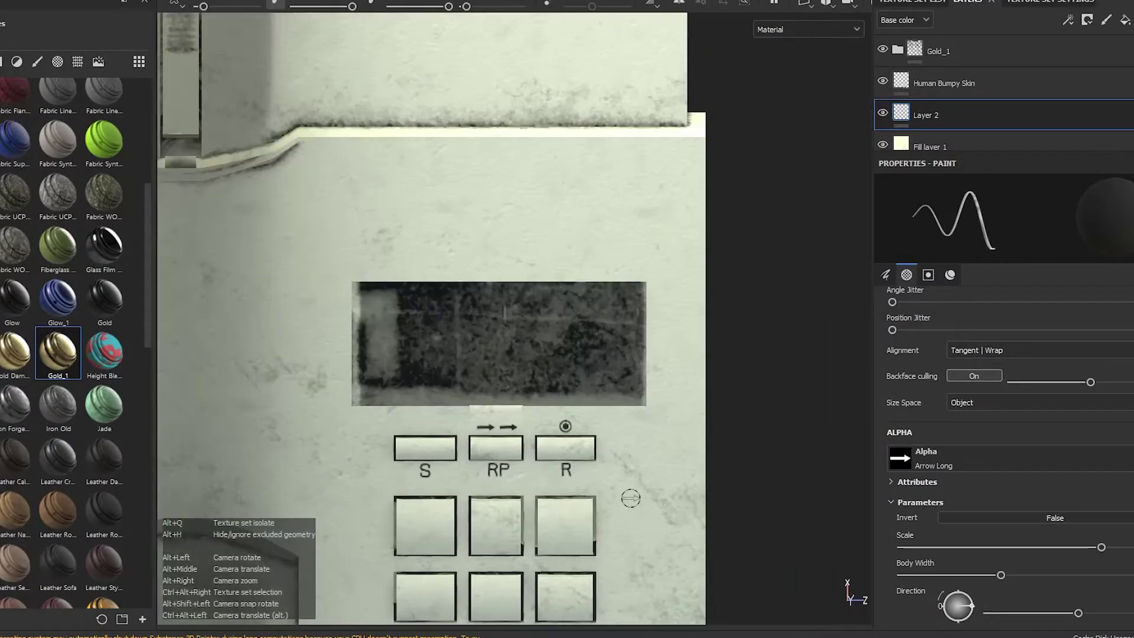
mouse_move(625, 496)
left_mouse_down("alt")
mouse_move(708, 385)
mouse_move(611, 378)
left_mouse_up("alt")
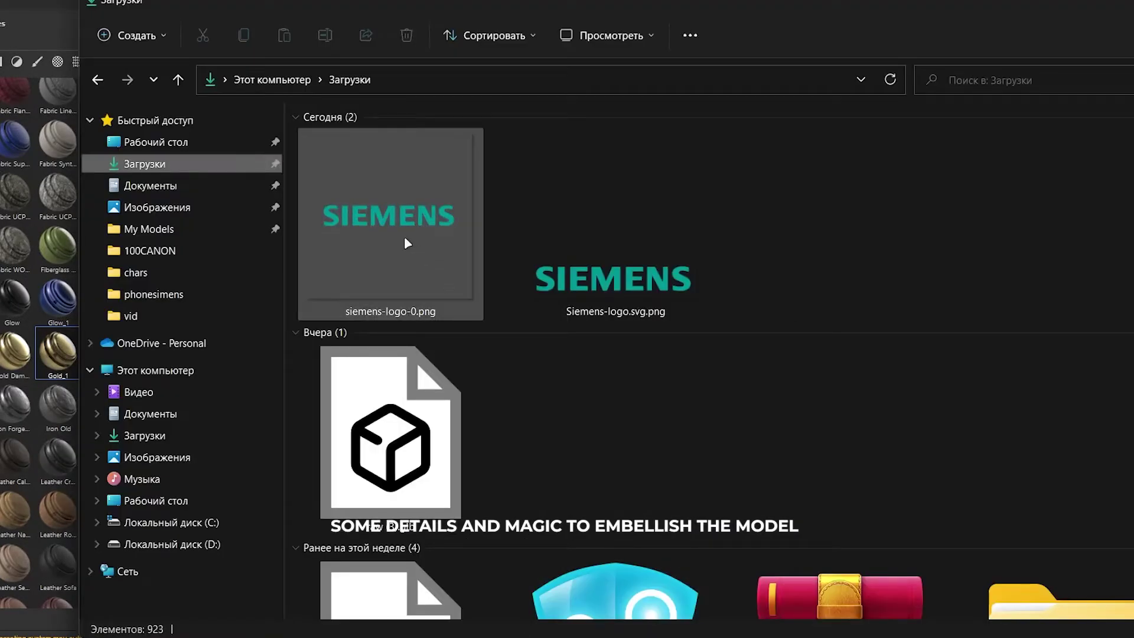
mouse_move(404, 236)
left_mouse_down()
mouse_move(256, 190)
mouse_move(34, 158)
left_mouse_up()
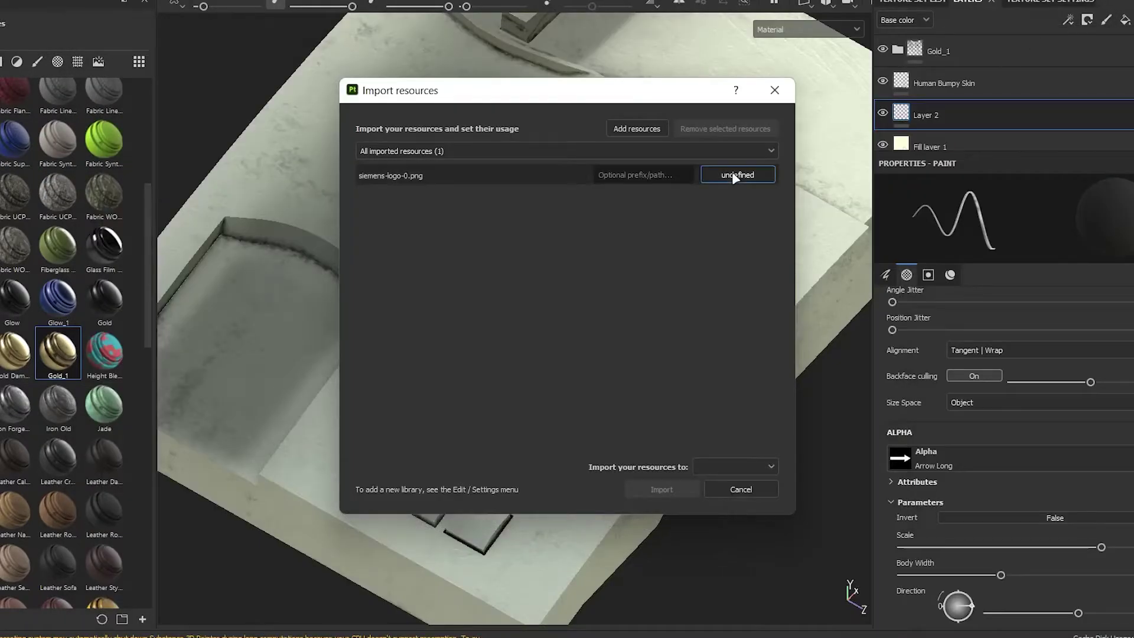
left_click(735, 174)
- Import siemens-logo-0.png into the current phone project as a texture
left_click(762, 224)
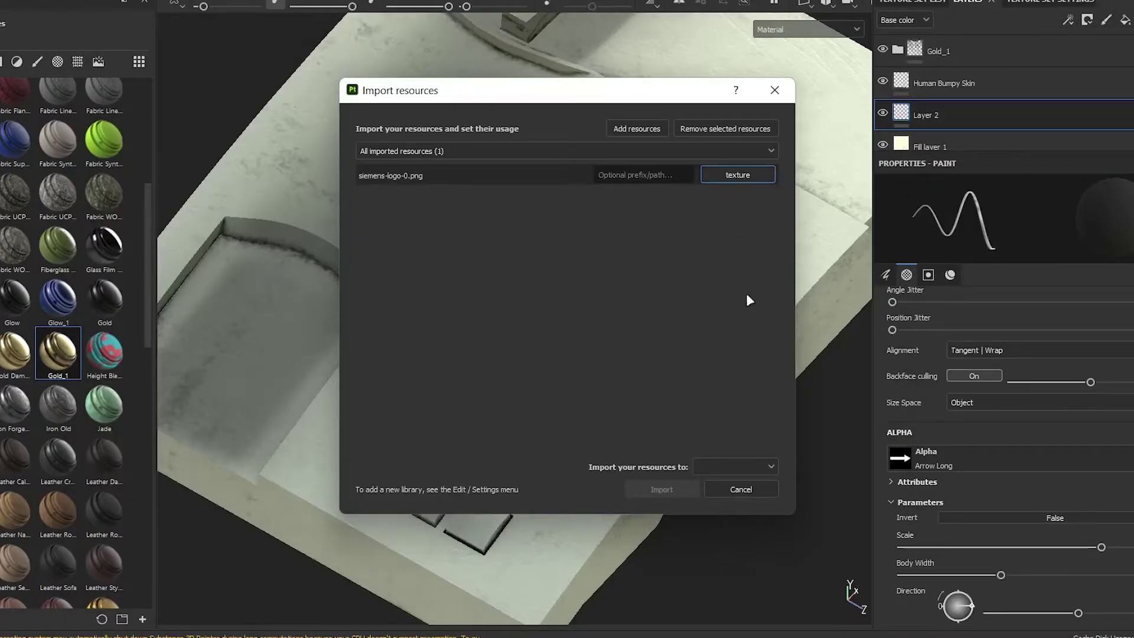
left_click(732, 469)
left_click(721, 497)
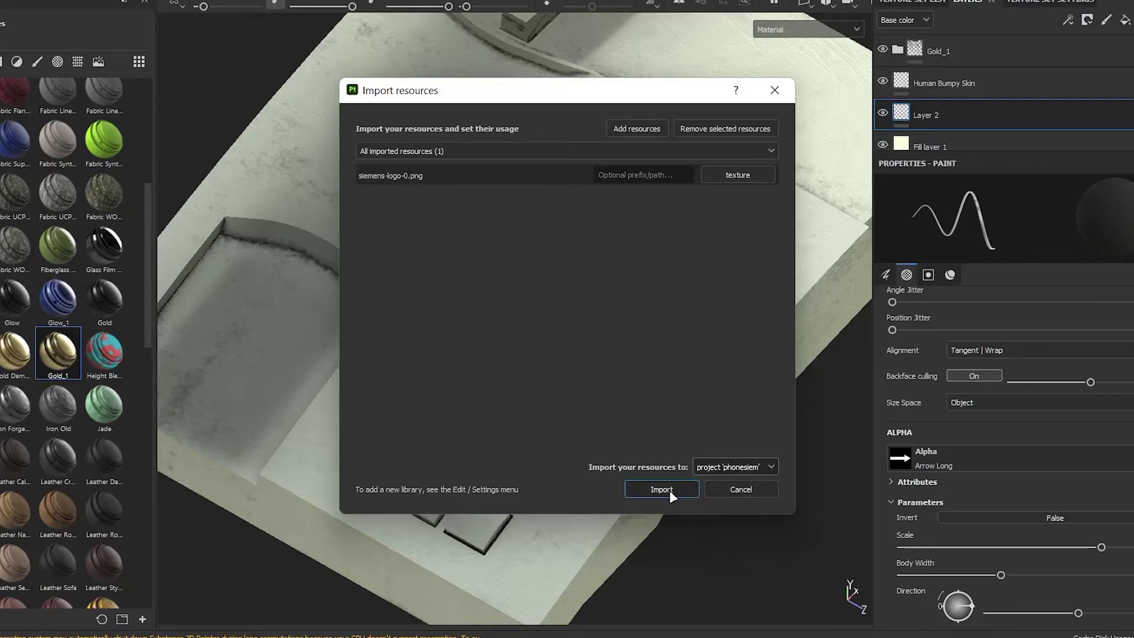
left_click(668, 490)
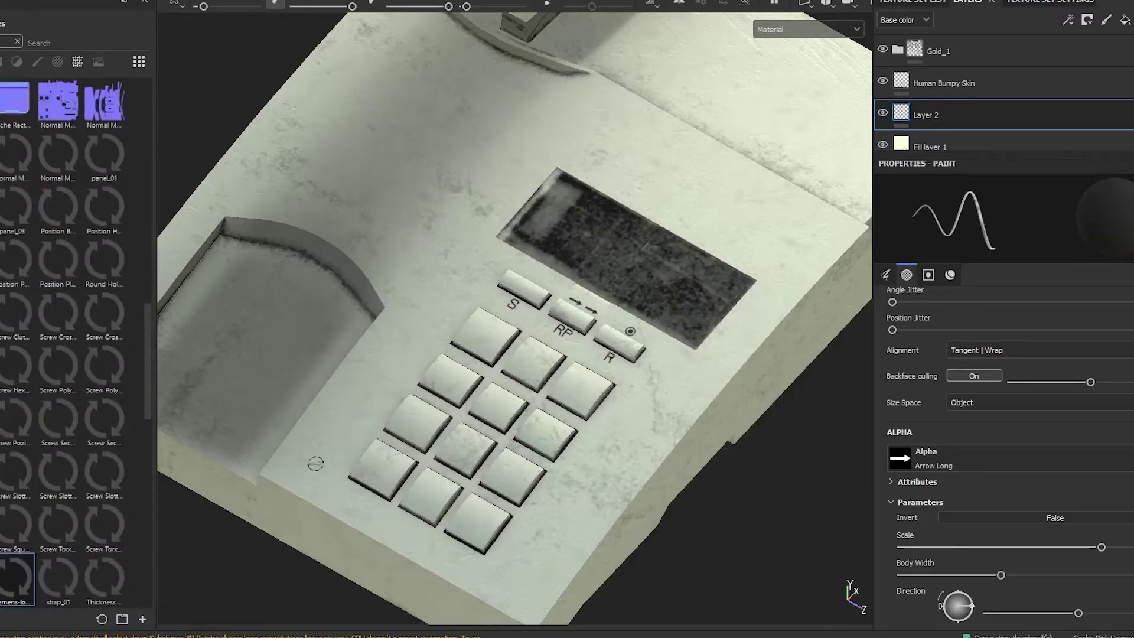
- Frame the phone's top surface and set the Siemens logo as the brush Base color
left_click_drag(538, 291, 602, 362, "alt+shift")
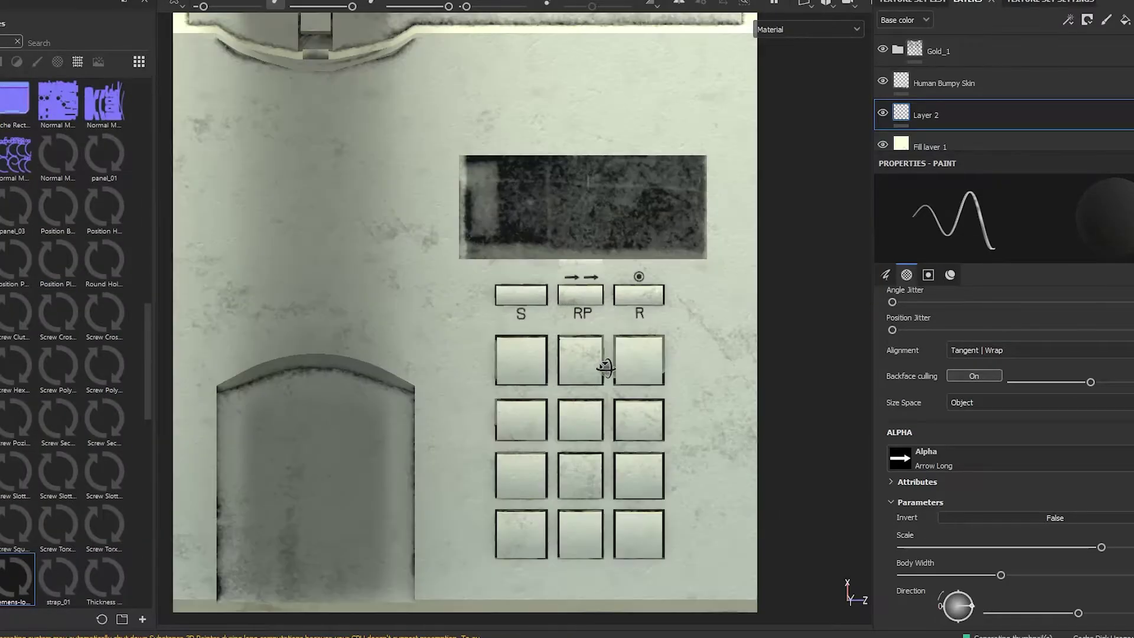
middle_click_drag(611, 131, 582, 449, "alt")
scroll(629, 212, "up", 3)
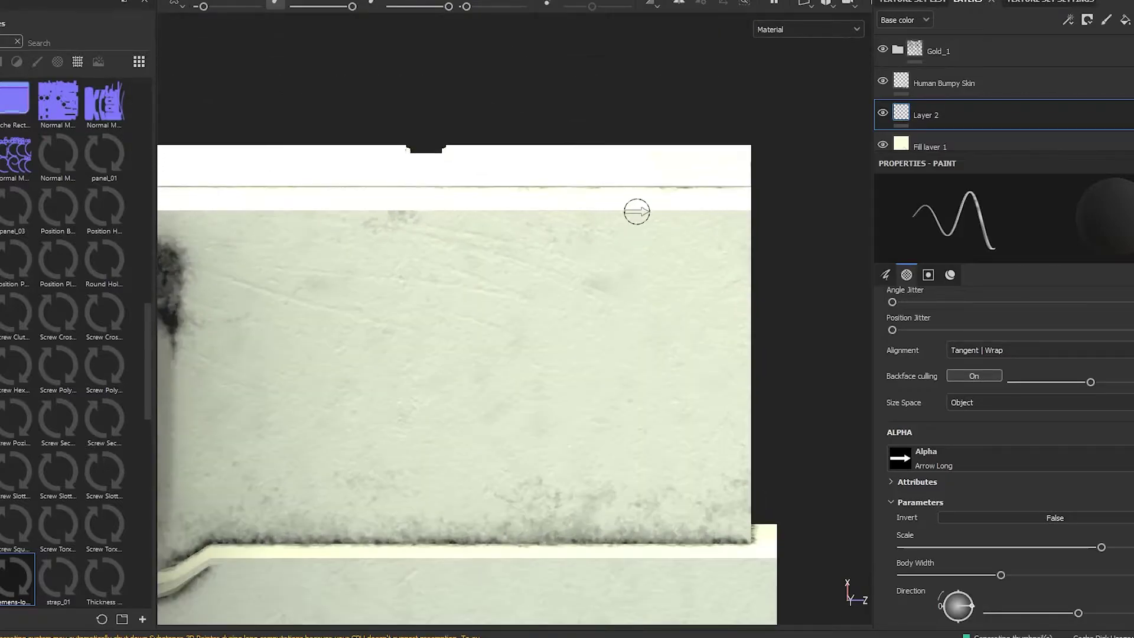
left_click(950, 274)
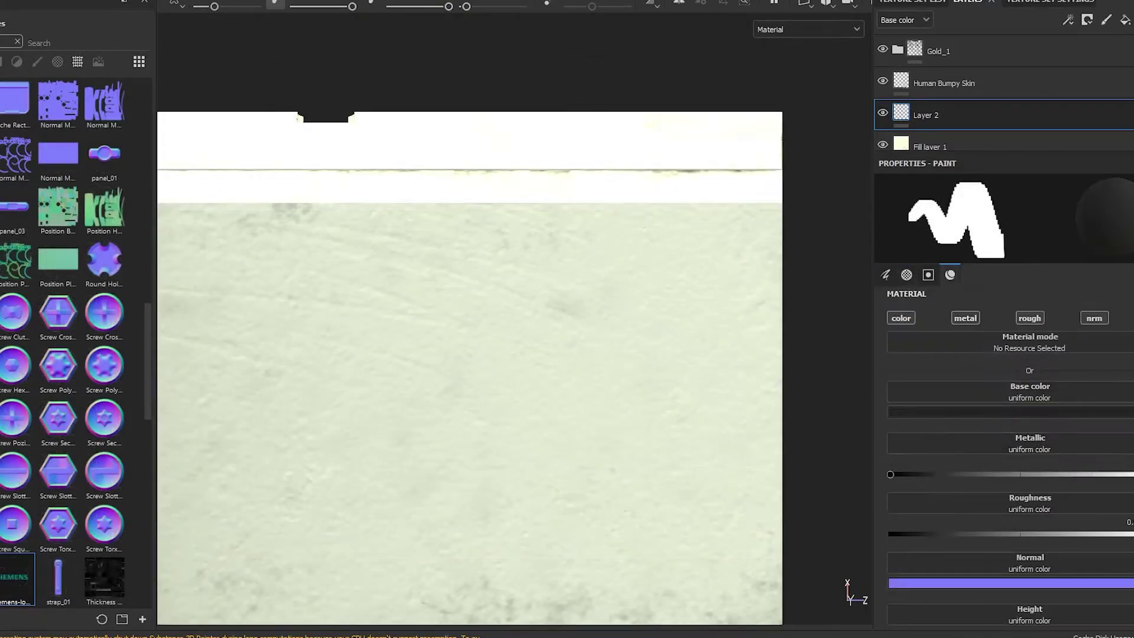
left_click_drag(16, 579, 1018, 392)
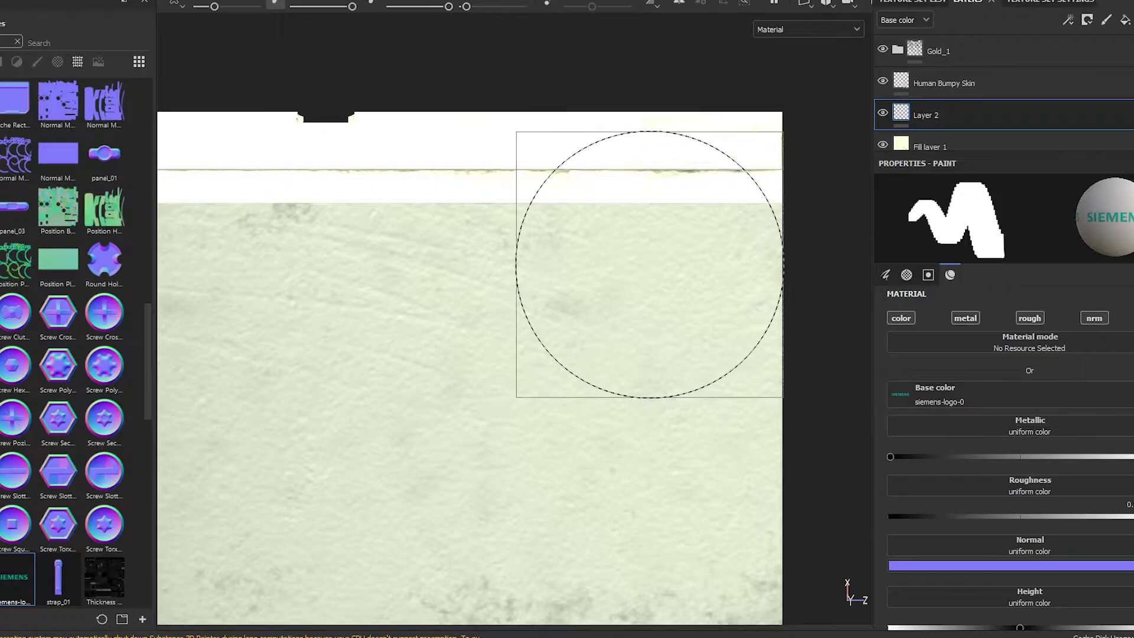
- Stamp the SIEMENS logo onto the phone body and lower the stamp's roughness
left_click(648, 266)
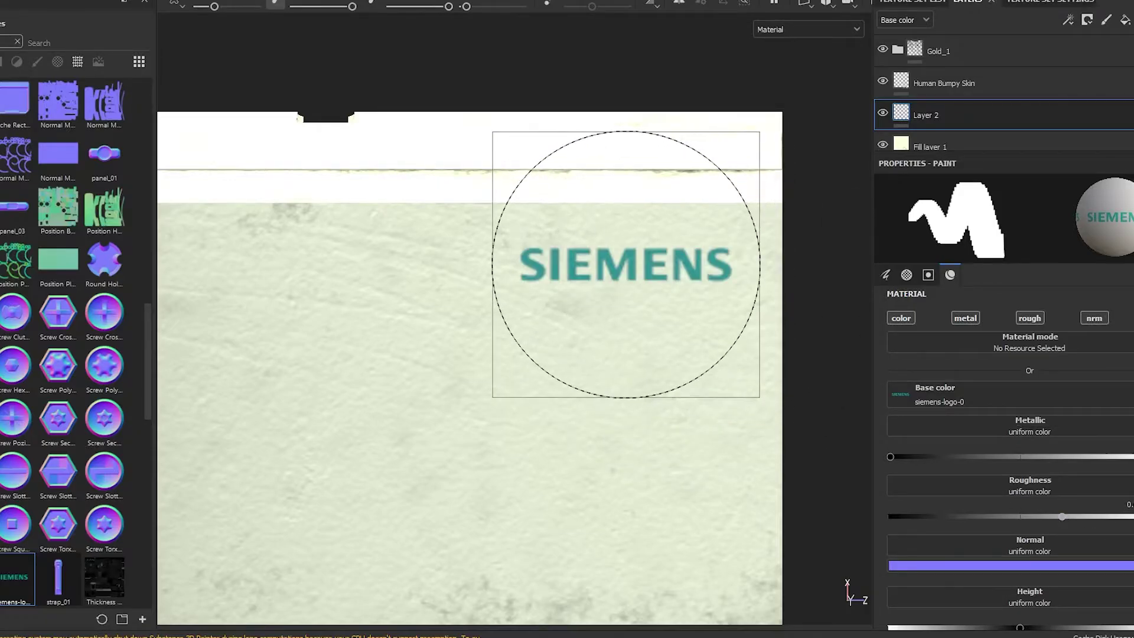
mouse_move(632, 366)
left_mouse_down("alt")
mouse_move(772, 245)
mouse_move(677, 425)
mouse_move(785, 443)
left_mouse_up("alt")
scroll(806, 443, "up", 5)
scroll(569, 455, "down", 5)
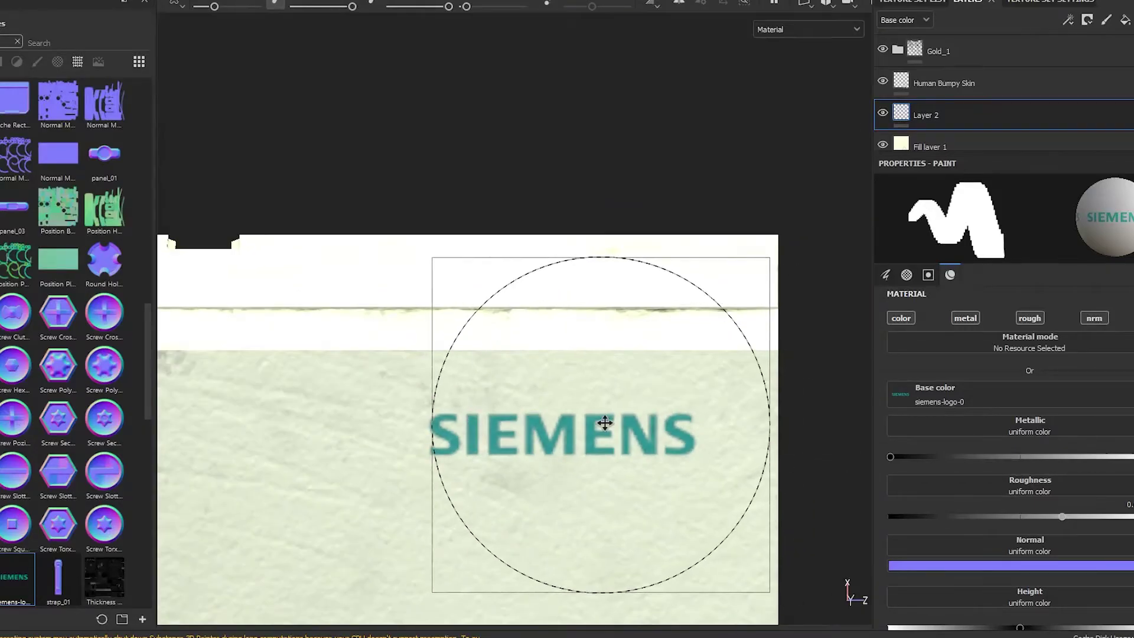
left_click_drag(1061, 517, 980, 517)
- Inspect the logo from several angles, then re-stamp it at the top right of the phone
mouse_move(631, 411)
left_mouse_down("alt")
mouse_move(671, 430)
mouse_move(759, 324)
left_mouse_up("alt")
scroll(741, 388, "down", 3)
left_click_drag(741, 389, 691, 397, "alt")
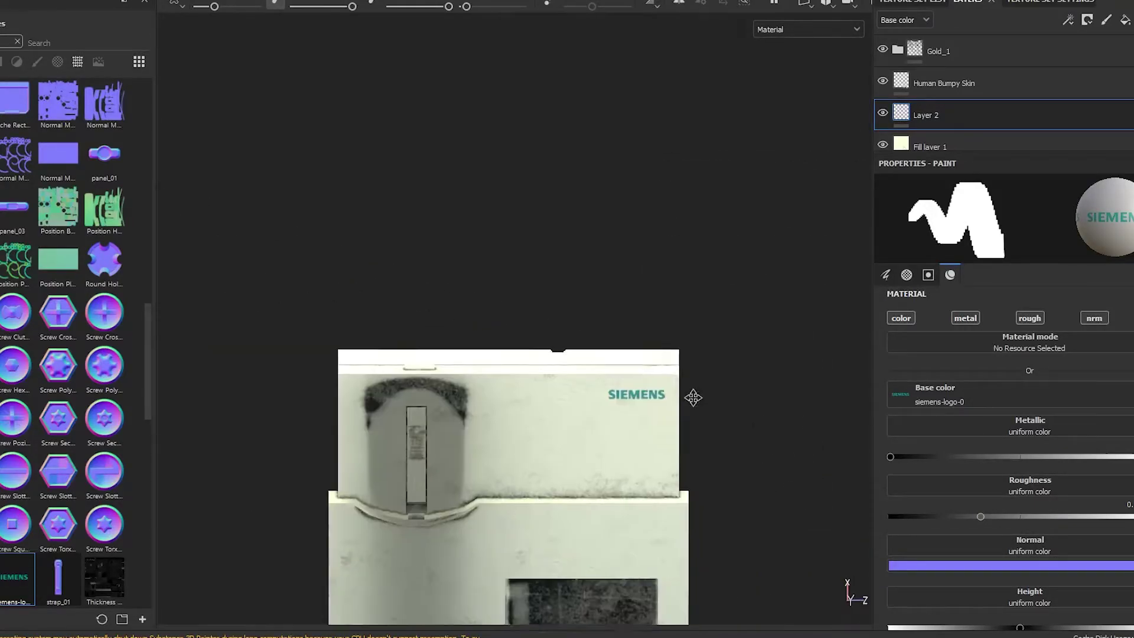
scroll(691, 397, "down", 3)
left_click_drag(445, 79, 673, 451, "alt")
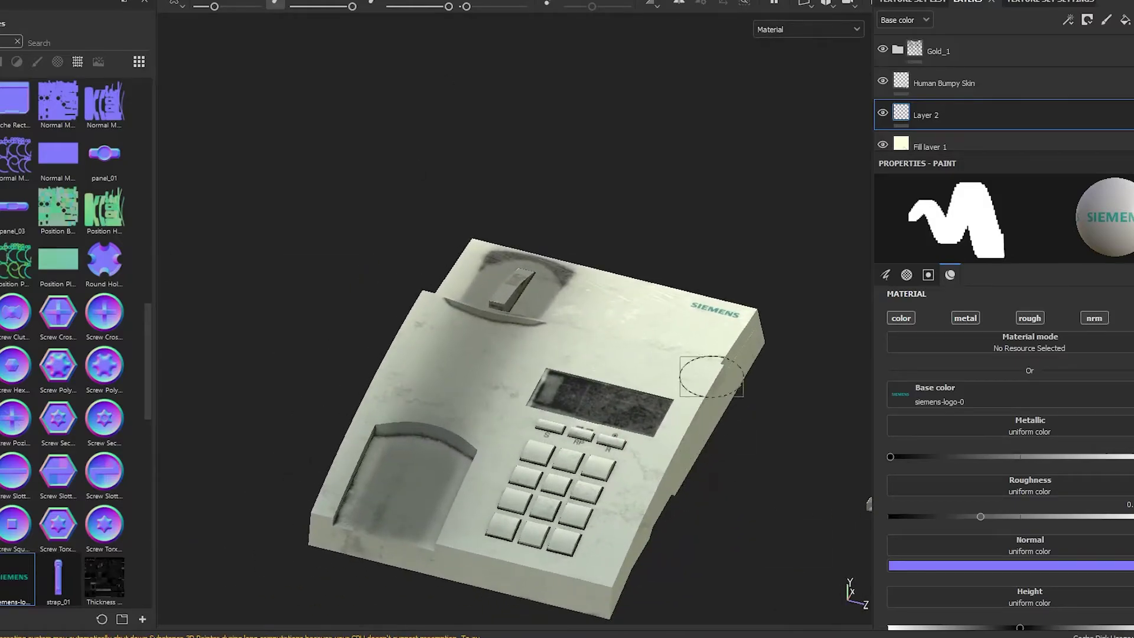
left_click_drag(711, 376, 688, 240, "alt+shift")
scroll(690, 238, "up", 5)
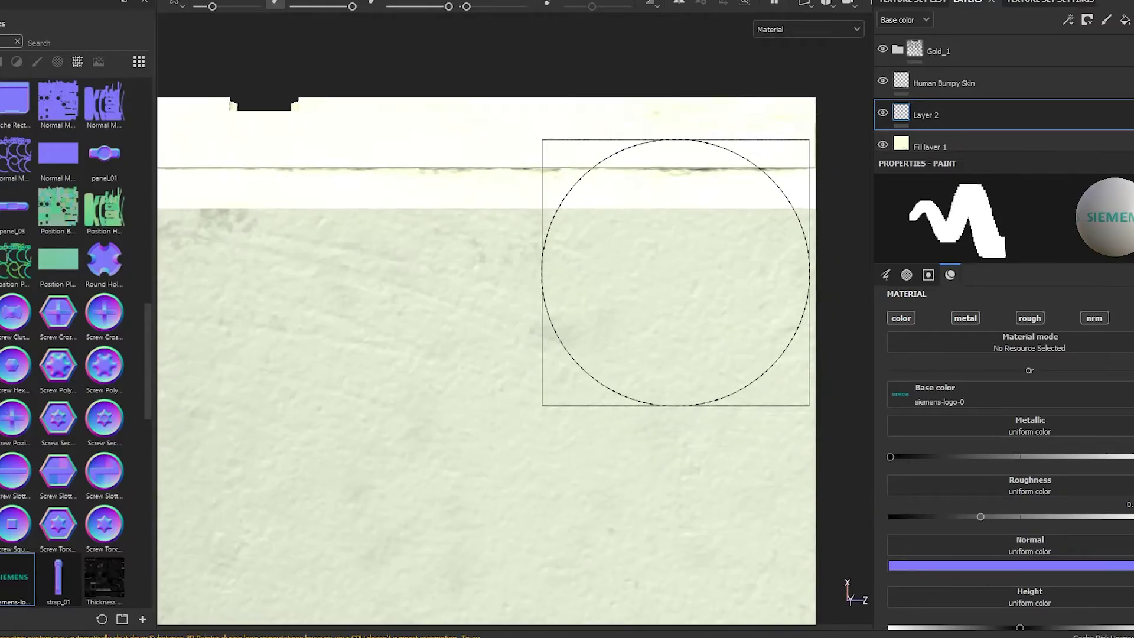
left_click(648, 273)
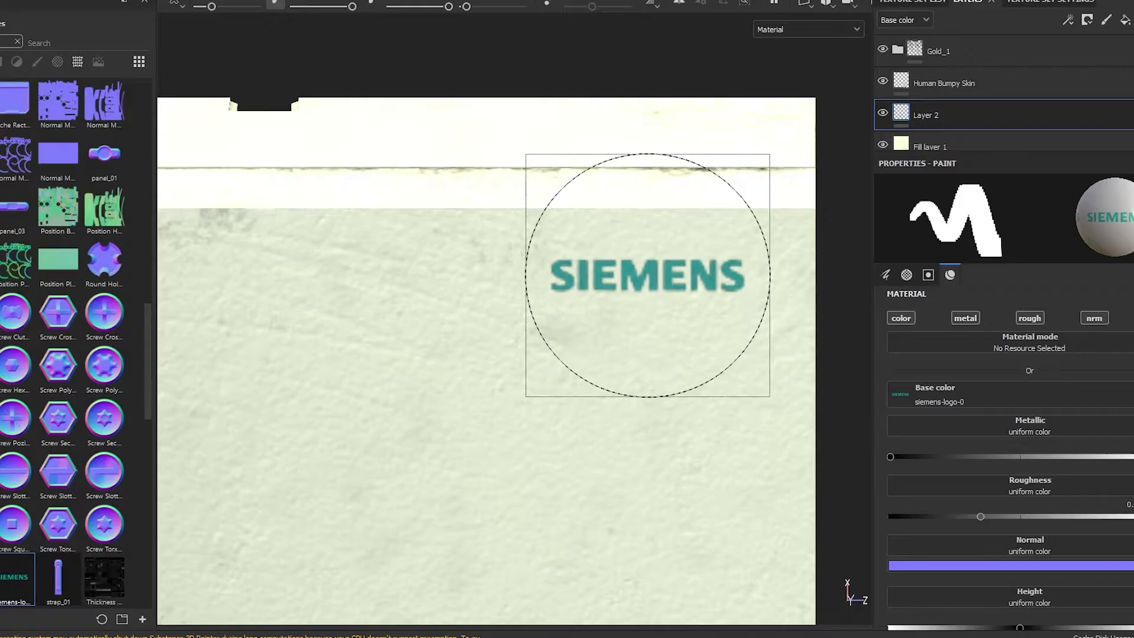
- Orbit back to the whole phone and make Fill layer 1 active
scroll(648, 276, "down", 5)
mouse_move(648, 276)
left_mouse_down("alt")
mouse_move(709, 367)
mouse_move(700, 449)
left_mouse_up("alt")
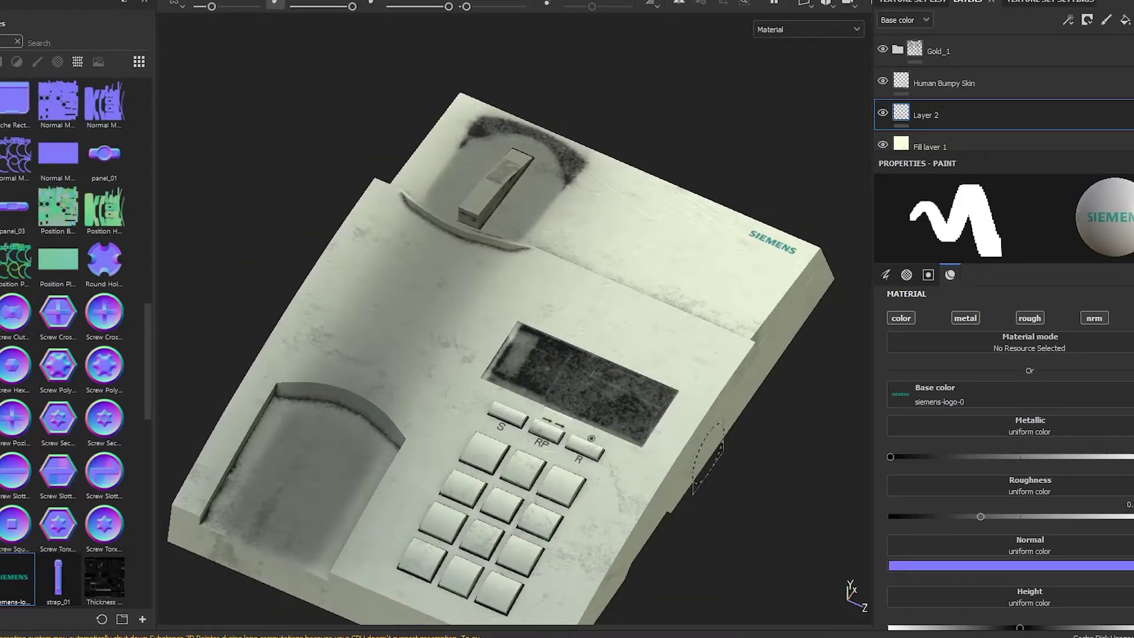
left_click(934, 146)
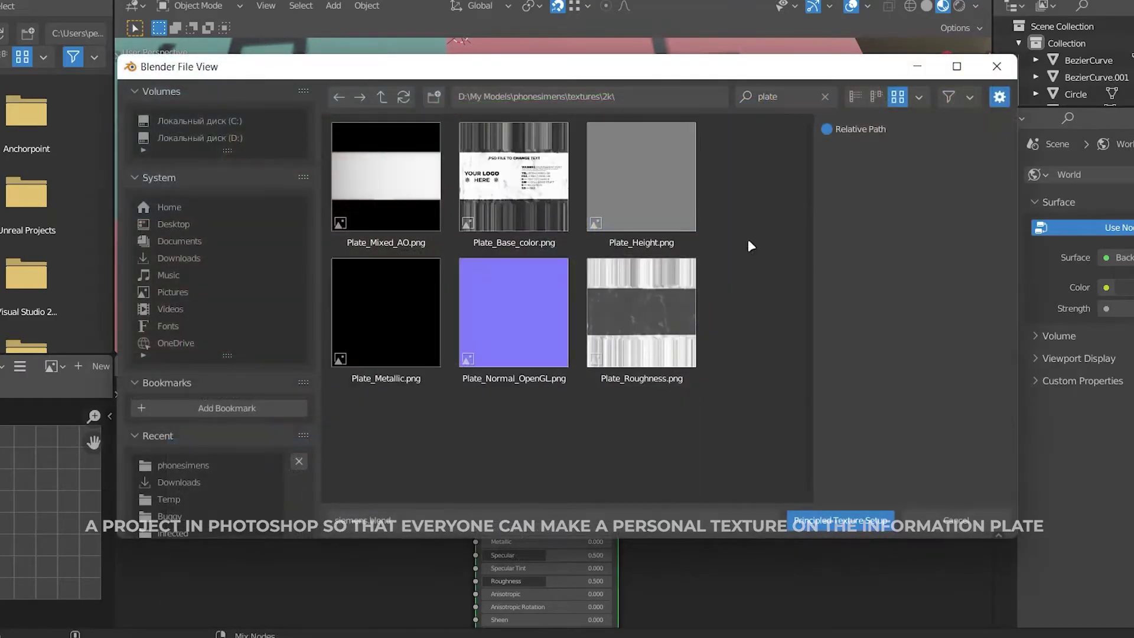
- Load the Plate texture maps into the phone material and switch the render engine to Cycles
left_click(851, 520)
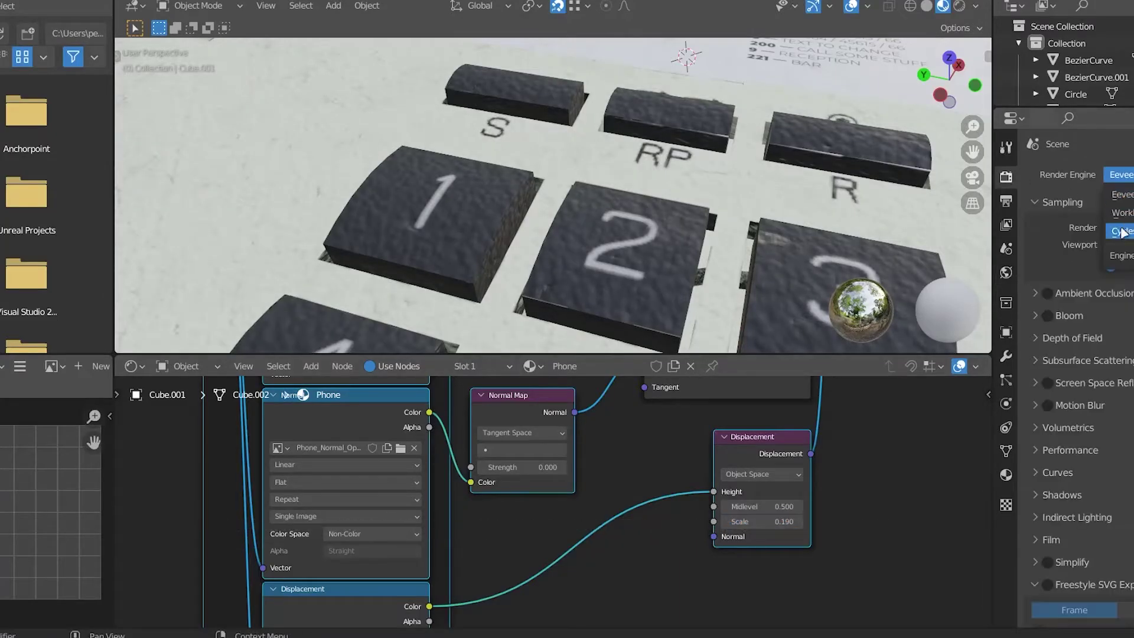
left_click(1123, 231)
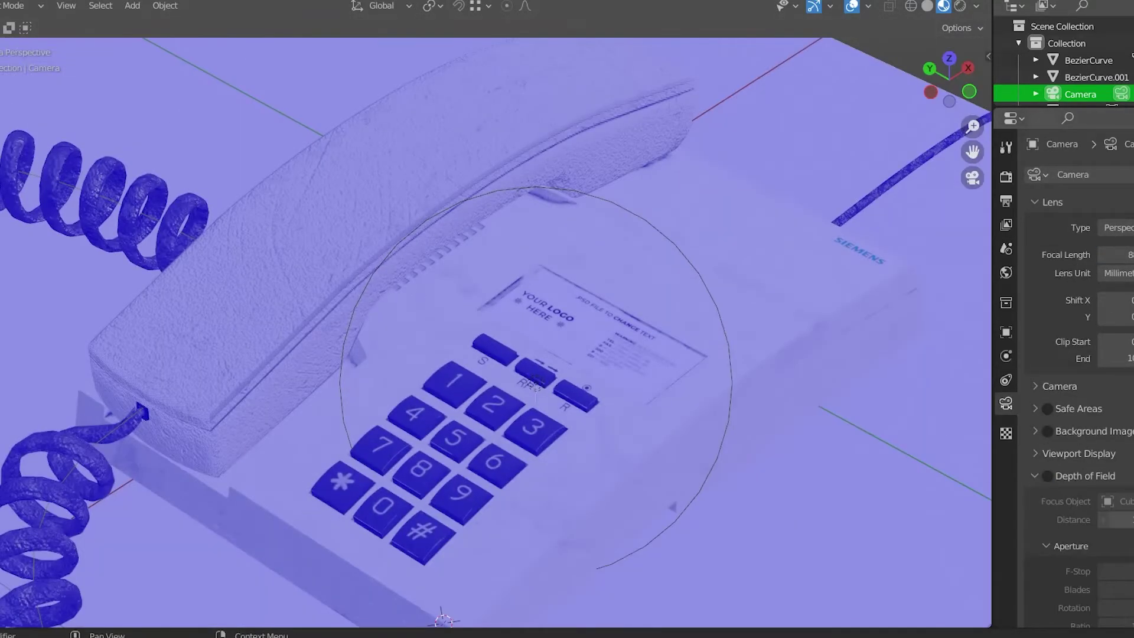
- Enable camera depth of field with an adjusted F-Stop and set viewport max samples to 1024
left_click(1047, 475)
left_click_drag(1116, 571, 1105, 571)
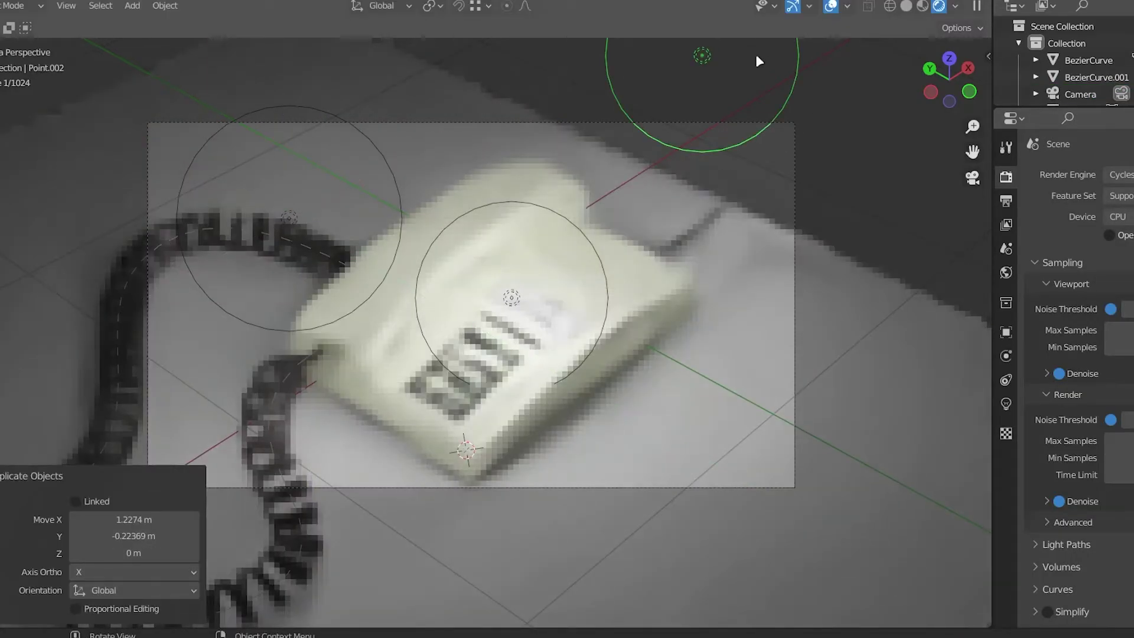
left_click(1119, 330)
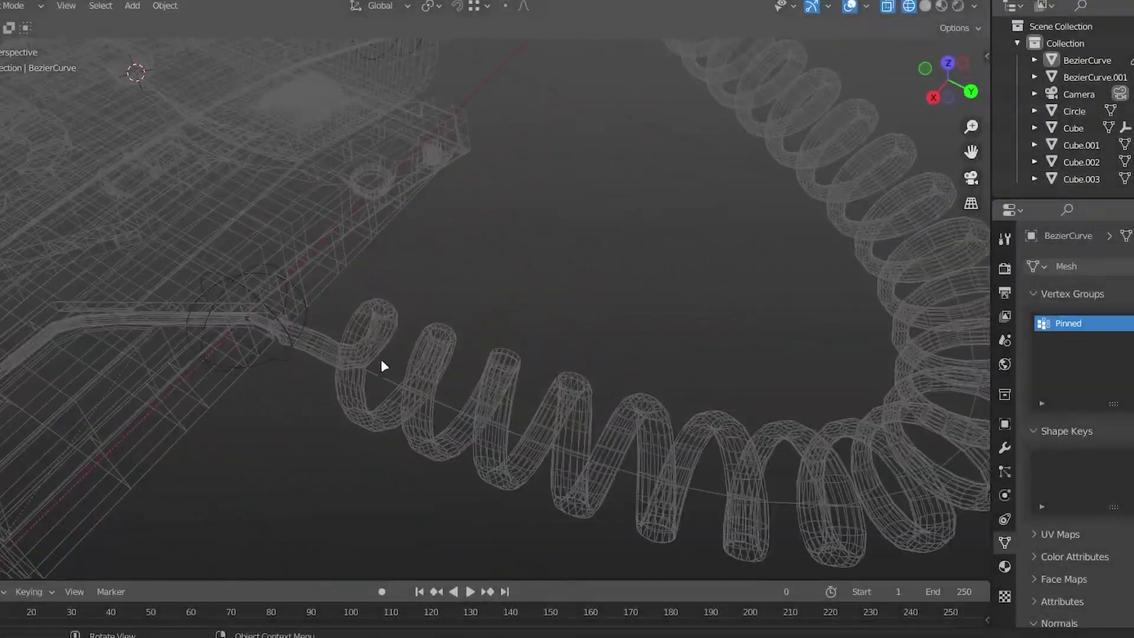
left_click(381, 379)
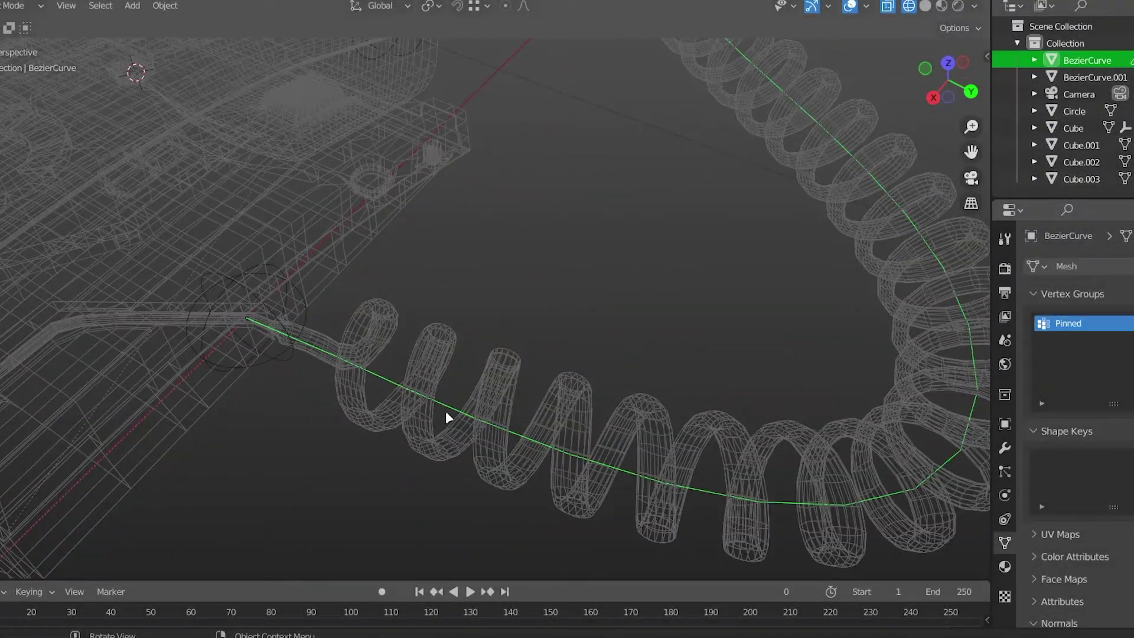
- Inspect the cord mesh and check its Hook and Cloth modifiers in the physics settings
key("Tab")
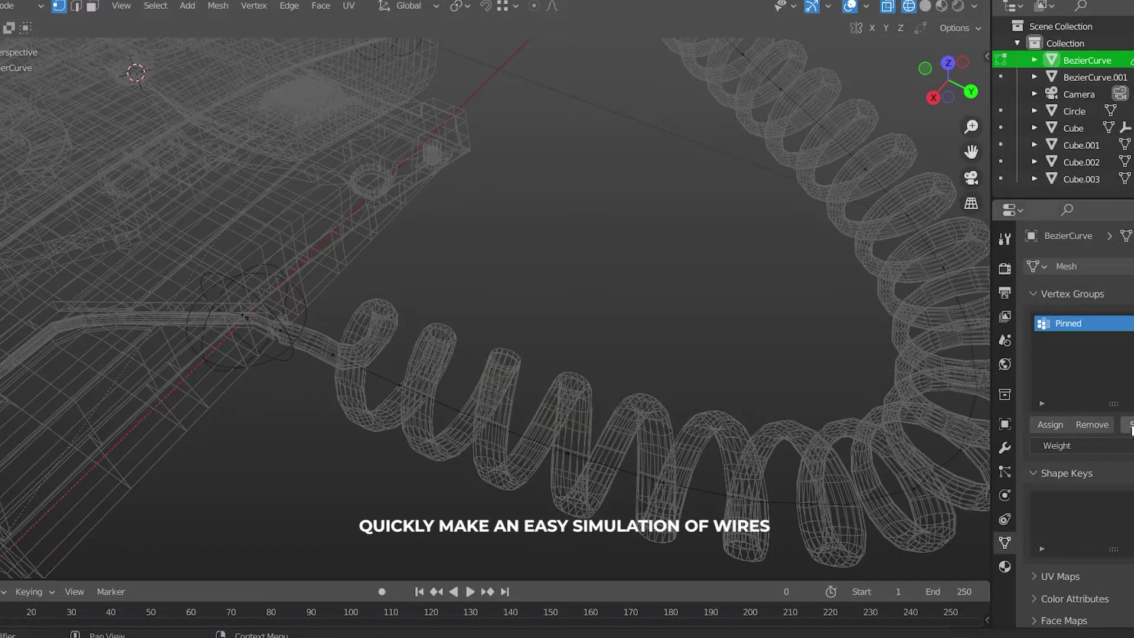
middle_click_drag(351, 320, 215, 365)
key("Tab")
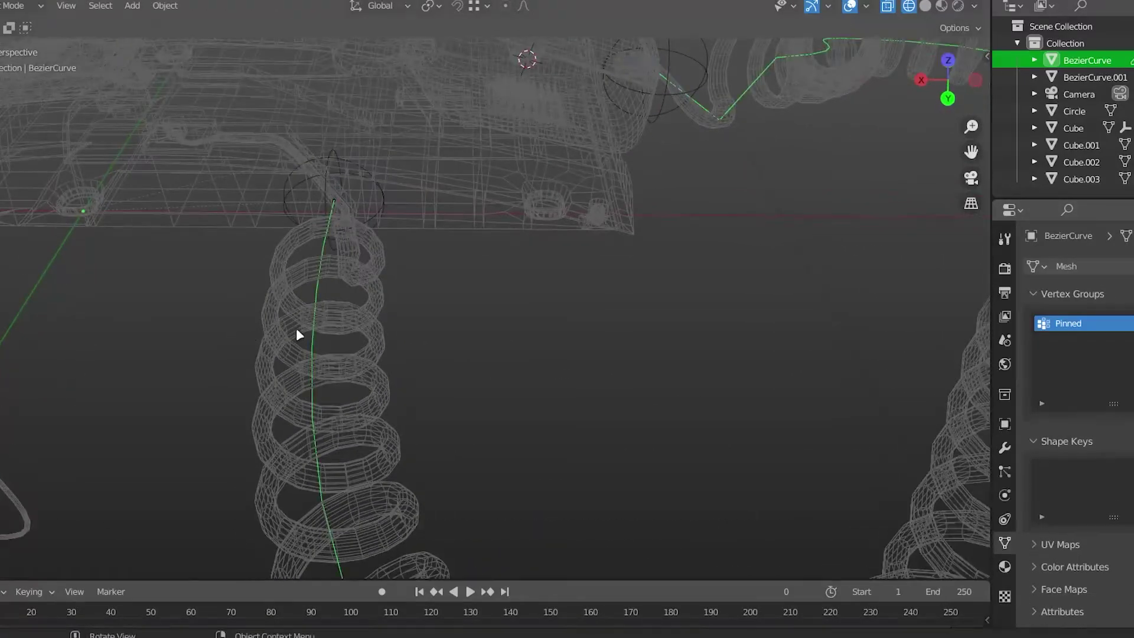
left_click(1005, 496)
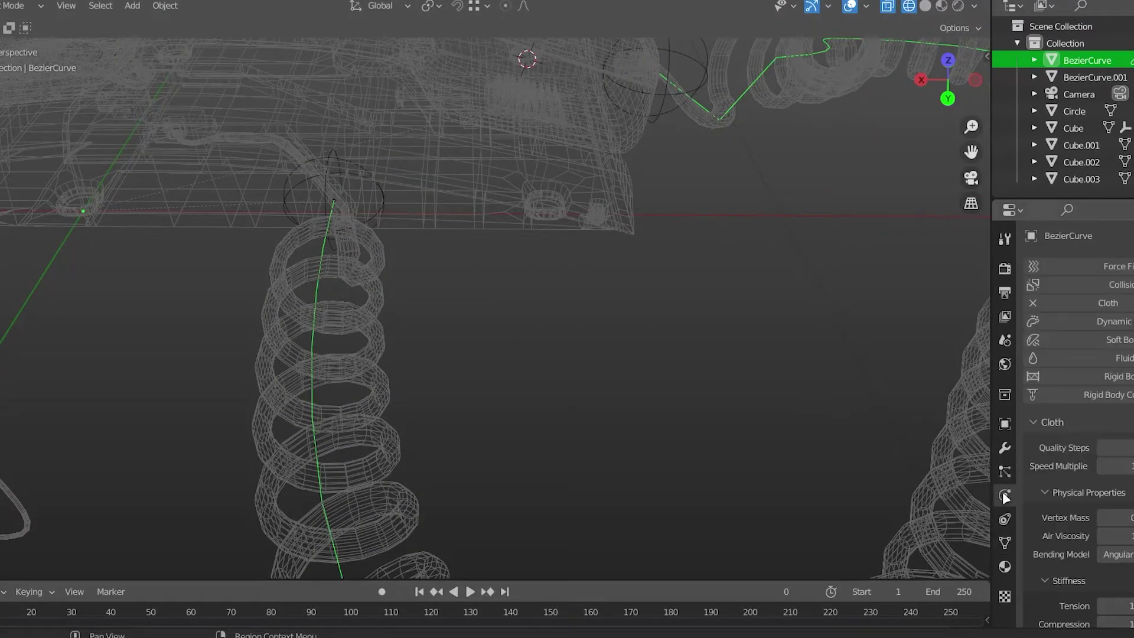
left_click(1005, 448)
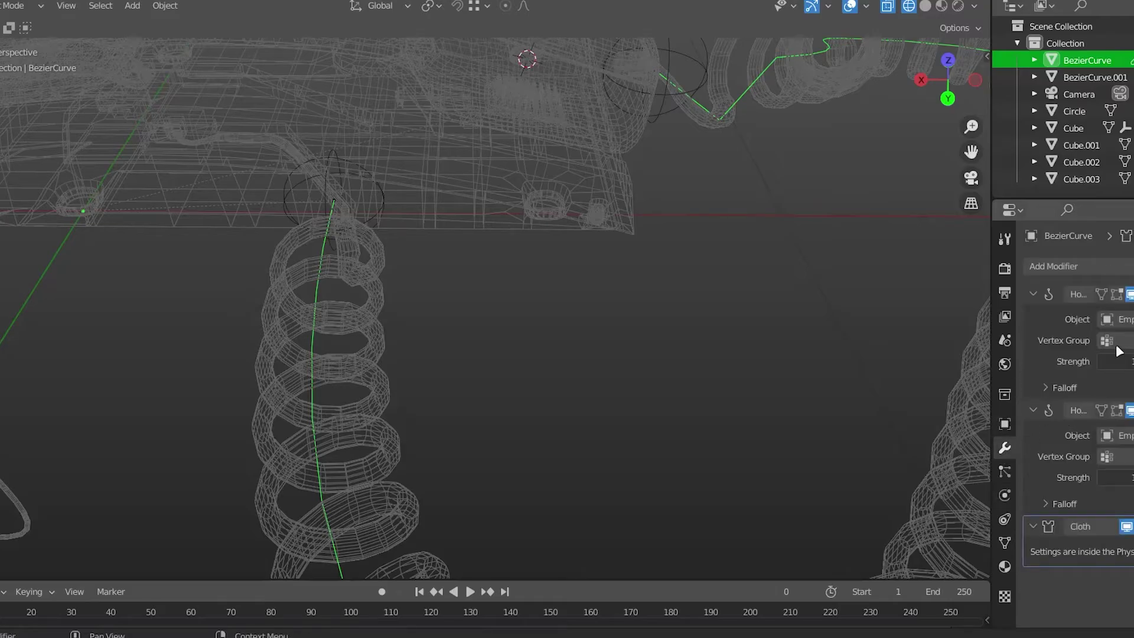
- Move the hook Empty onto the end of the coiled cord
left_click(346, 173)
key("g")
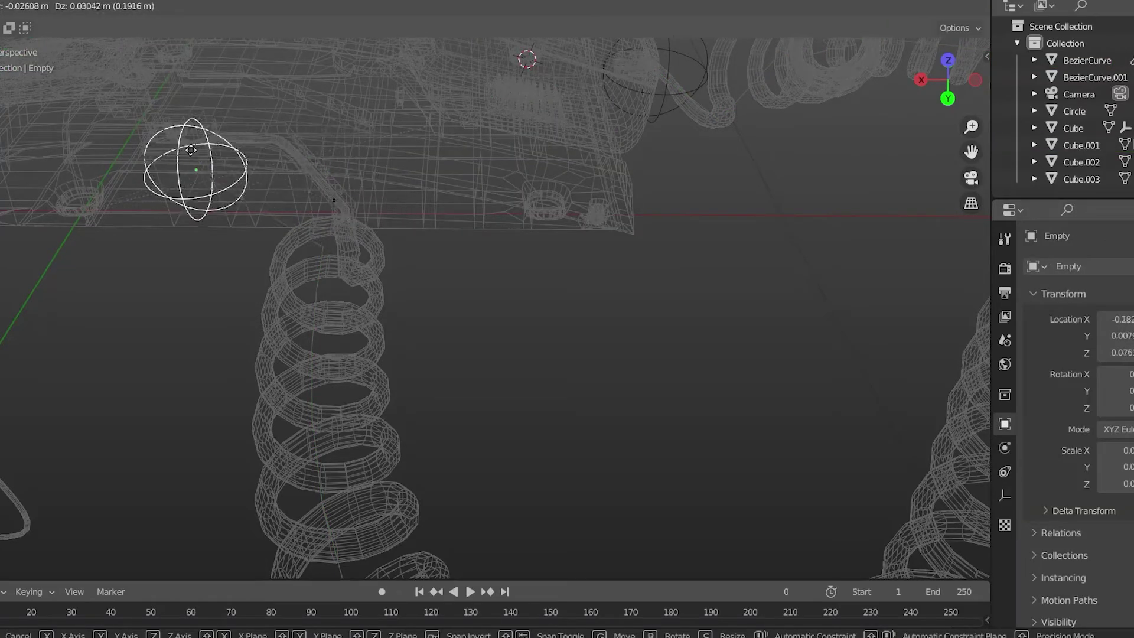
left_click(409, 275)
mouse_move(409, 275)
middle_mouse_down()
mouse_move(483, 270)
mouse_move(459, 306)
middle_mouse_up()
- Play the cord simulation and lift the handset Cube during playback
key("shift+z")
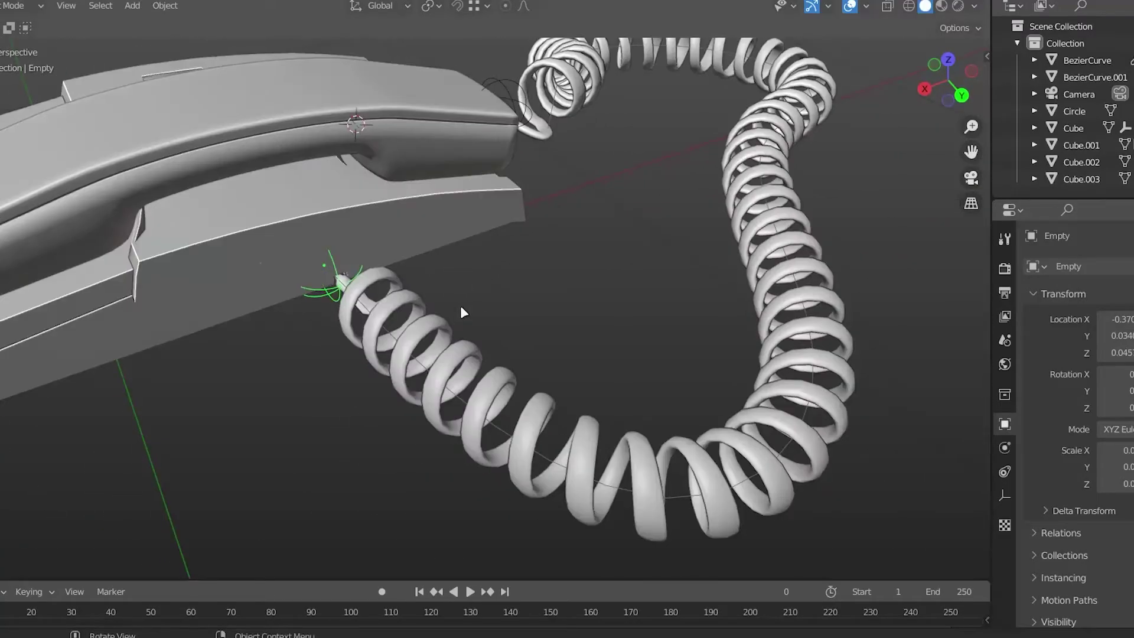
key("space")
left_click(414, 112)
key("shift+z")
middle_click_drag(414, 112, 618, 315)
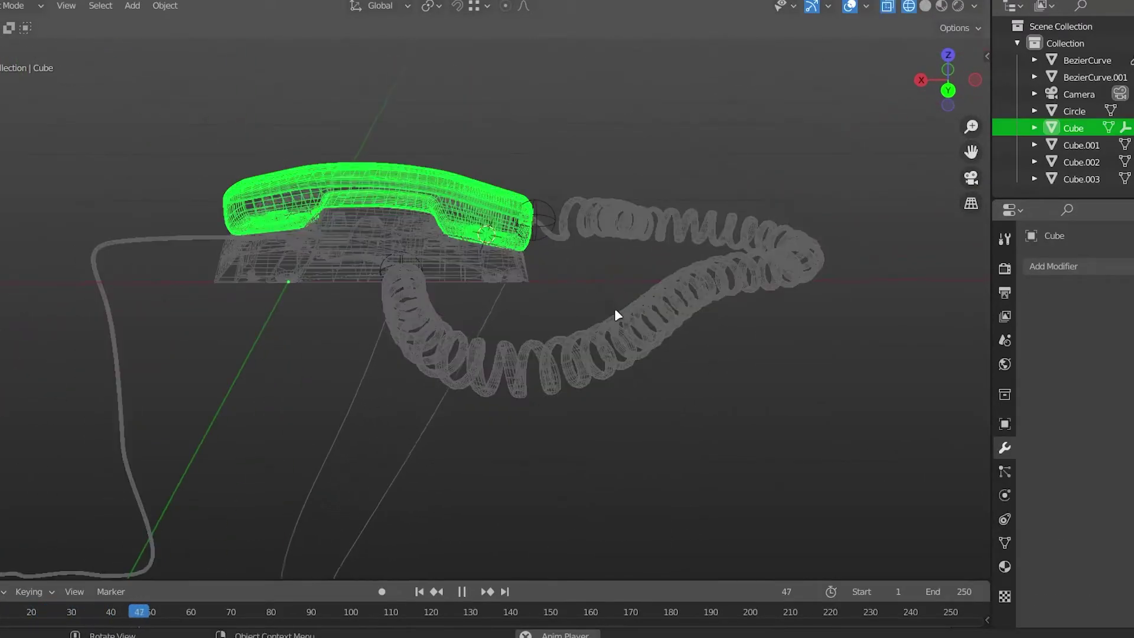
key("g")
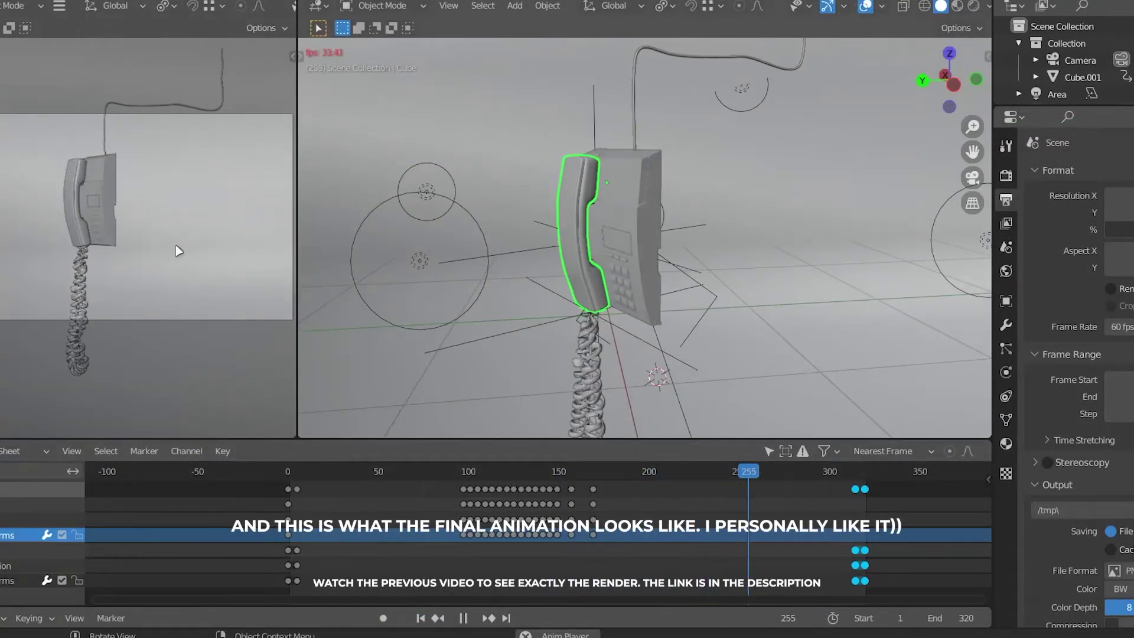
- Toggle the left view between wireframe and solid, and set the main view to wireframe
key("shift+z")
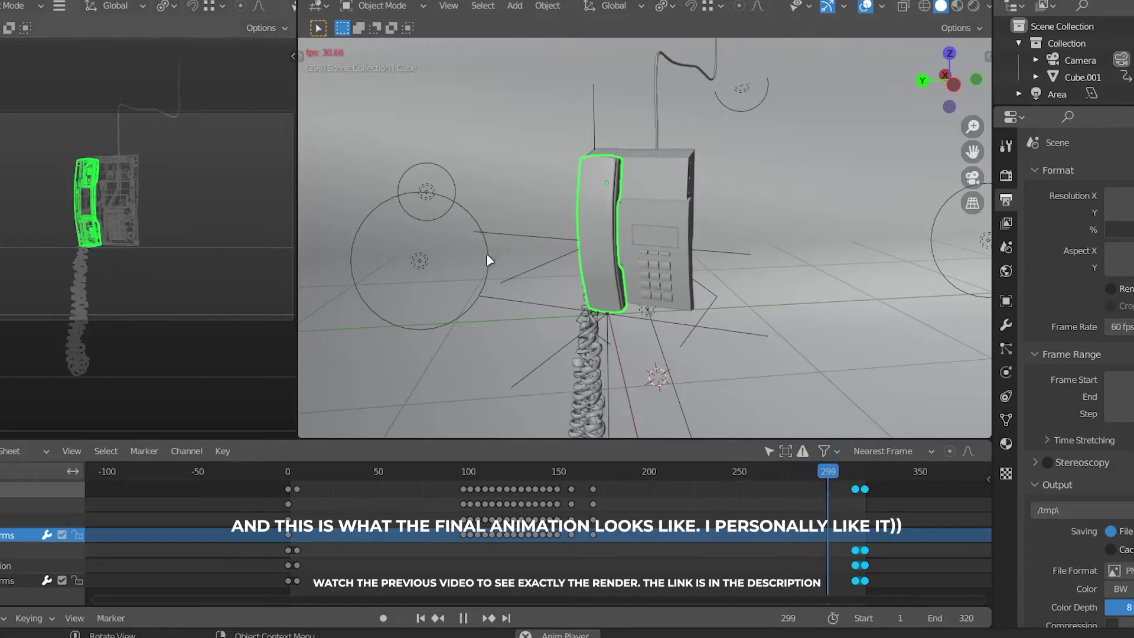
key("z")
left_click(372, 253)
key("shift+z")
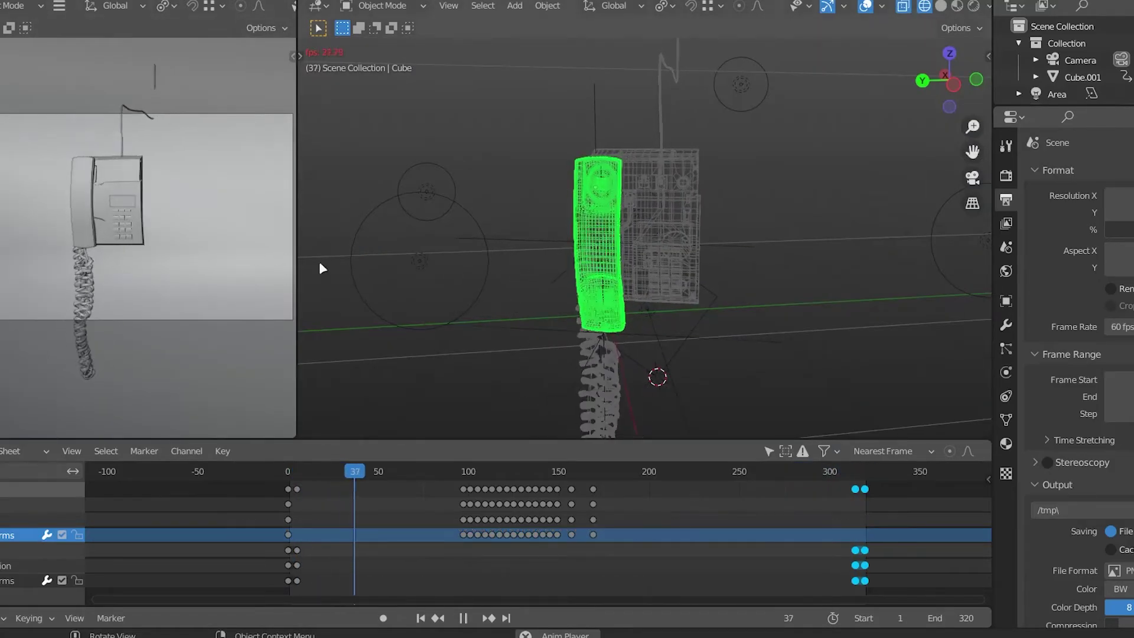